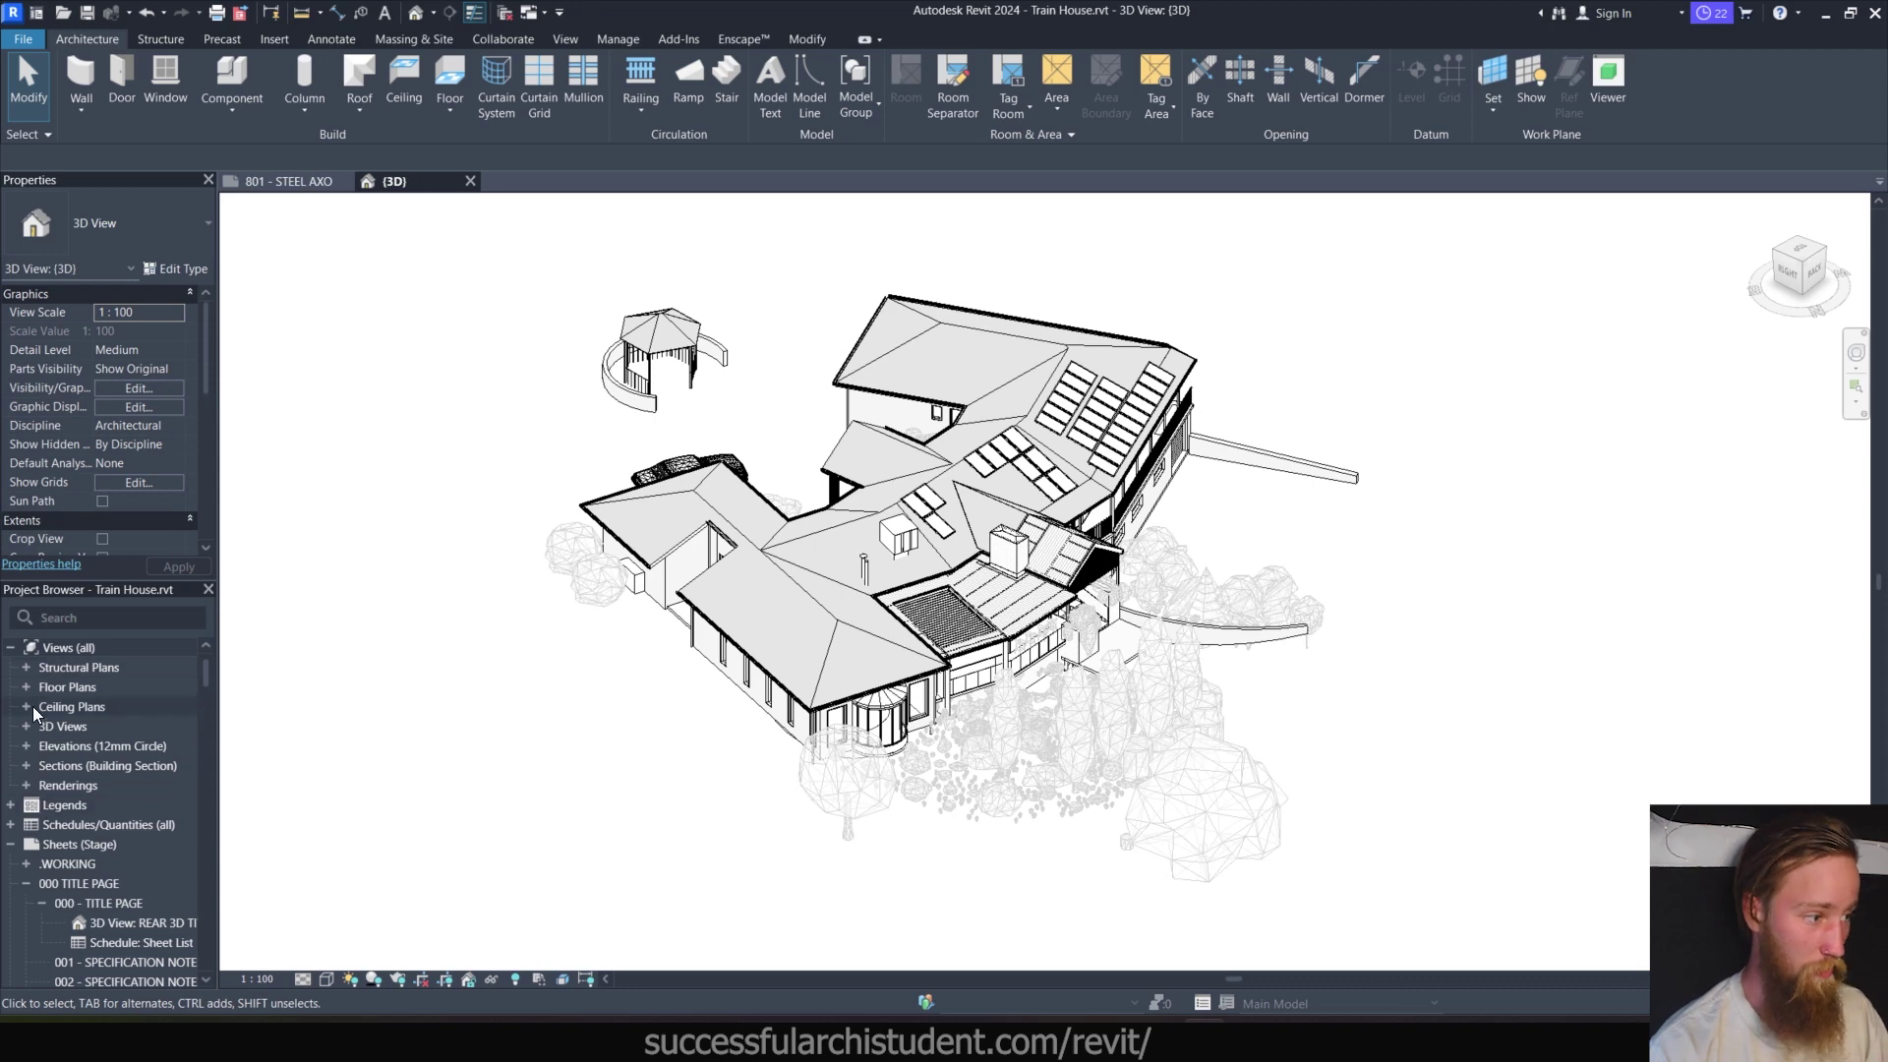
Open the SITE PLAN floor plan and show the Toposolid creation options under Massing & Site.
{"action": "left_click", "coordinate": [26, 686]}
{"action": "scroll", "coordinate": [154, 708], "scroll_direction": "down", "scroll_amount": 5}
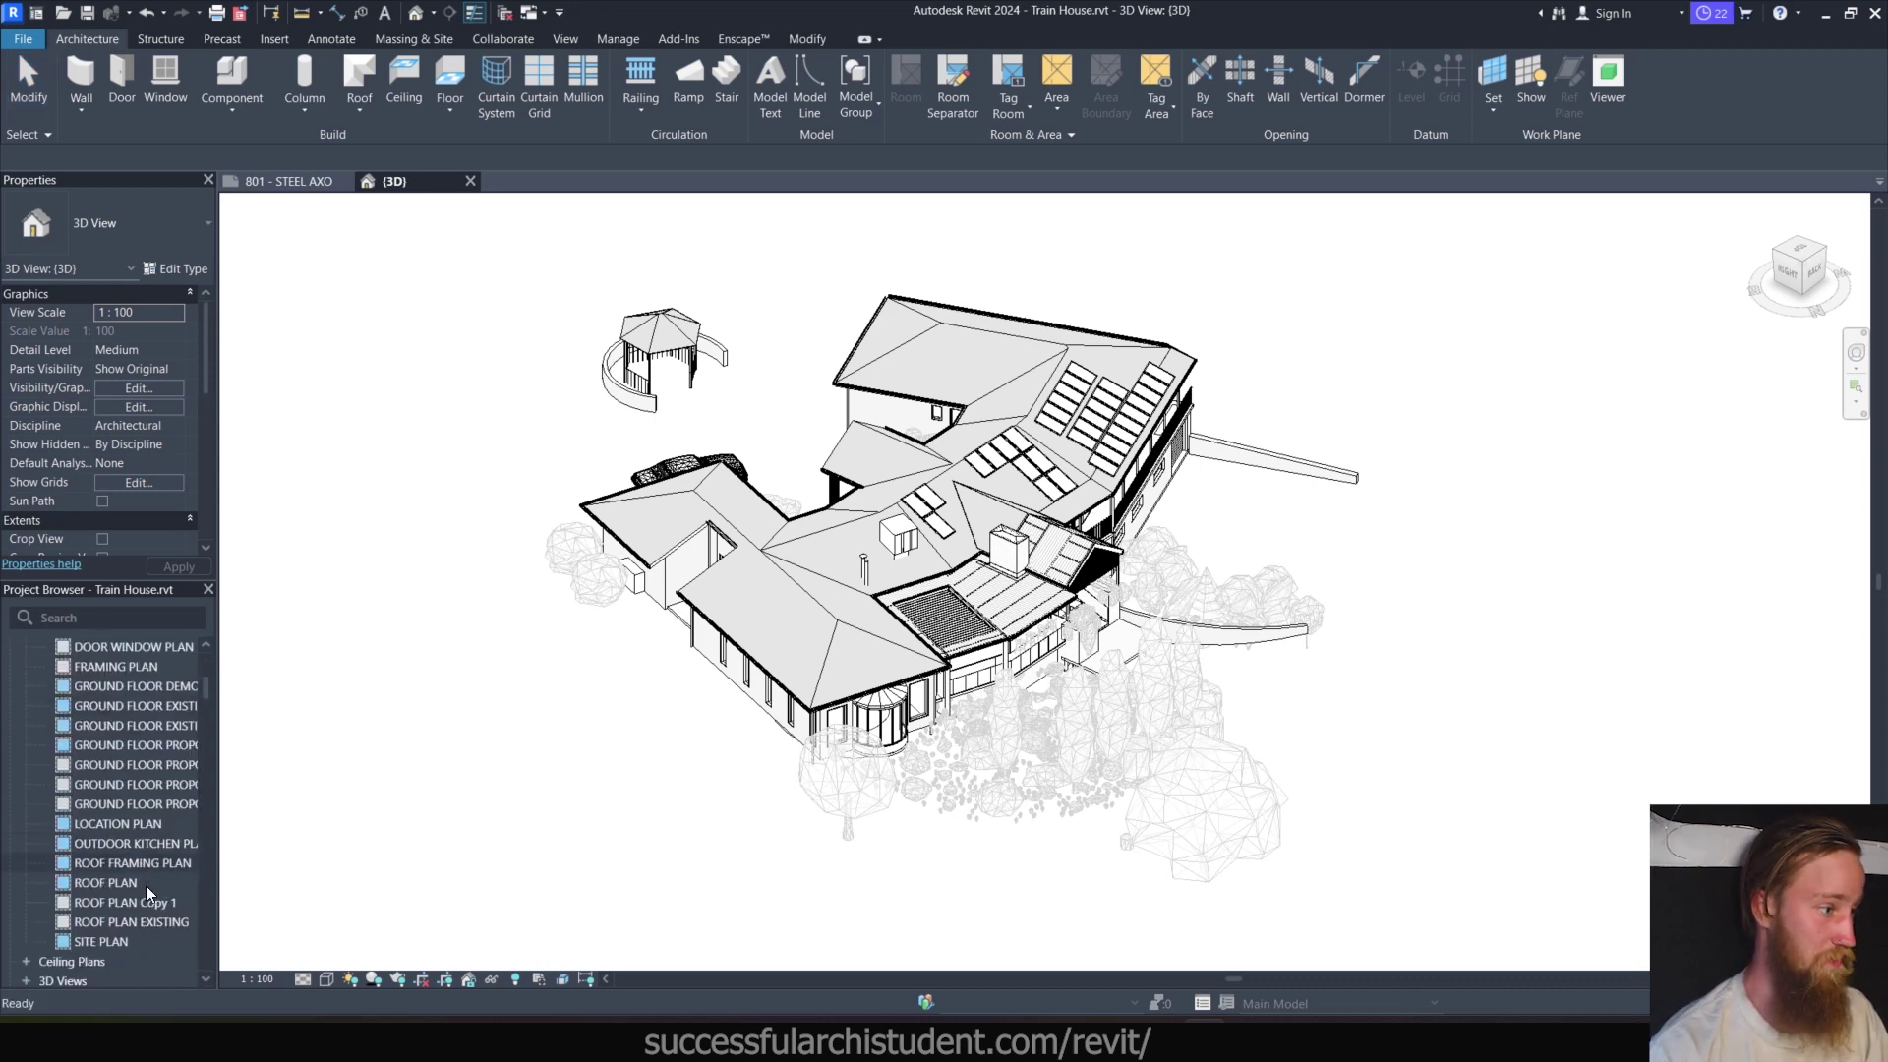
{"action": "double_click", "coordinate": [137, 941]}
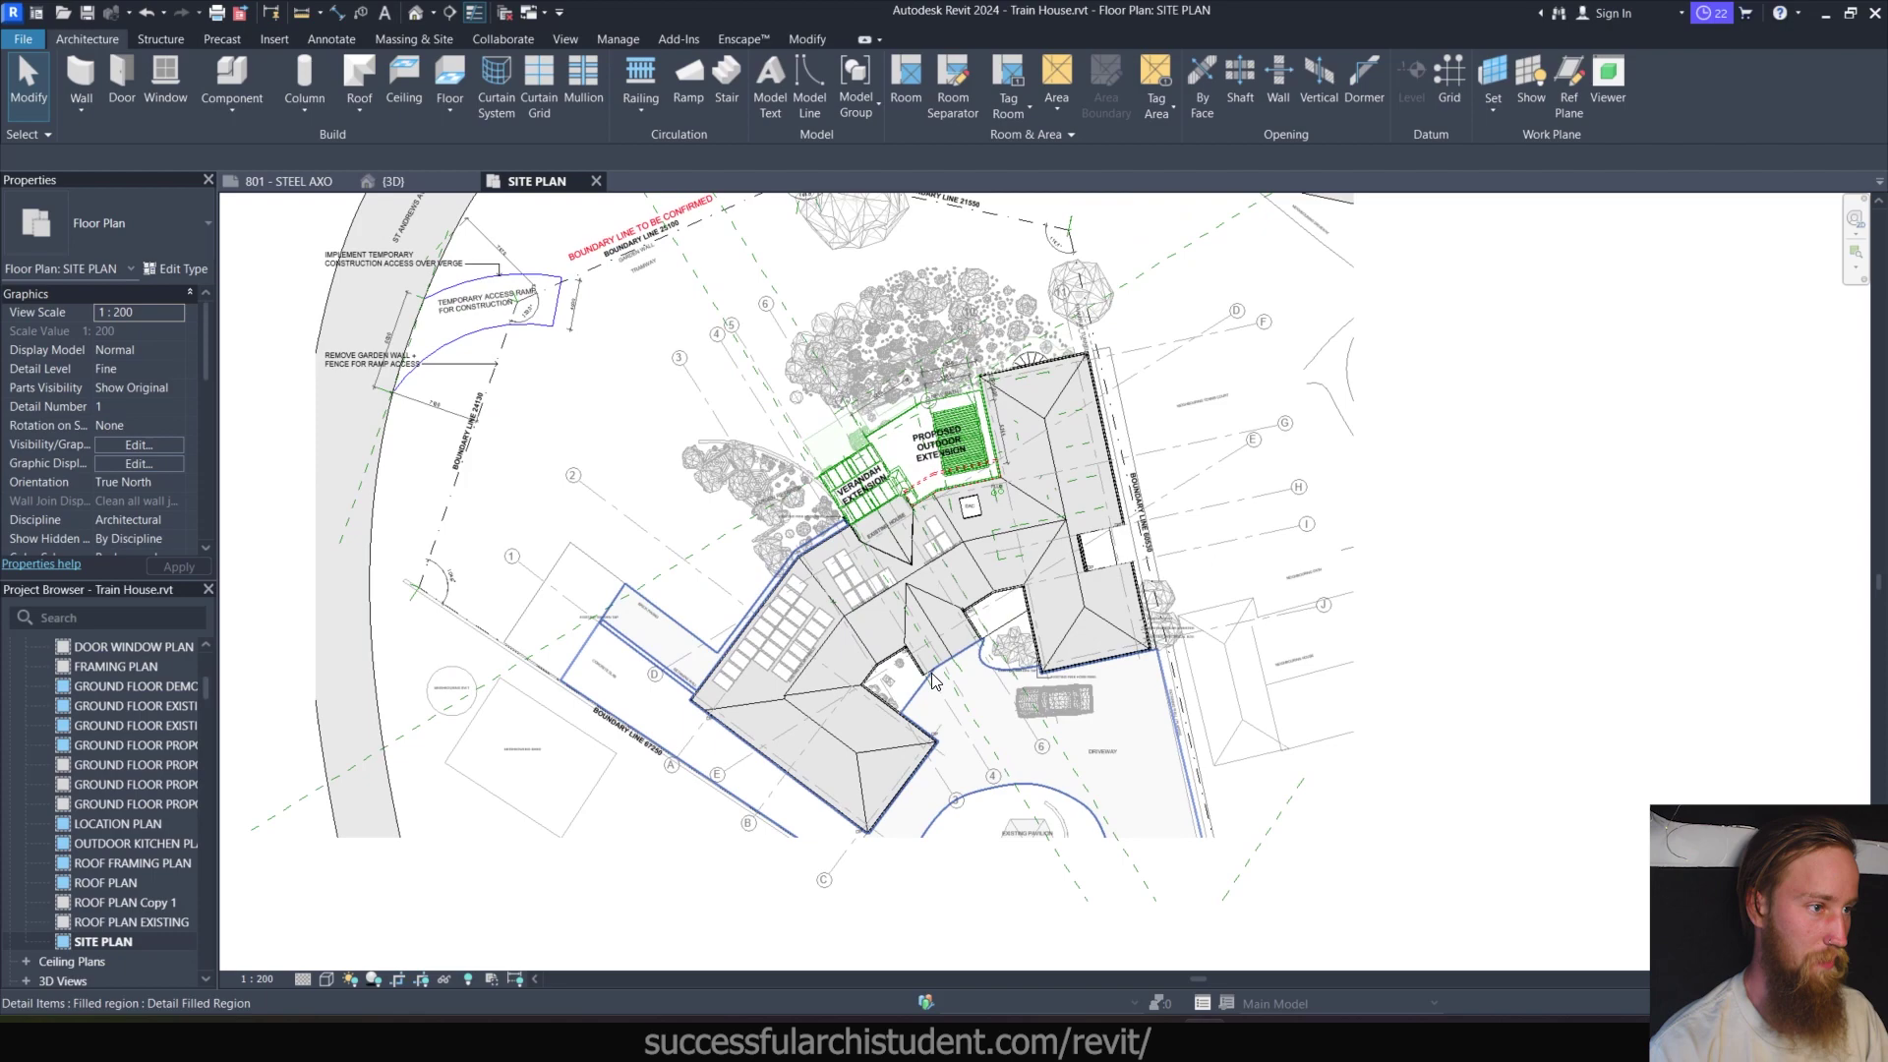
{"action": "middle_click_drag", "start_coordinate": [934, 680], "coordinate": [973, 645]}
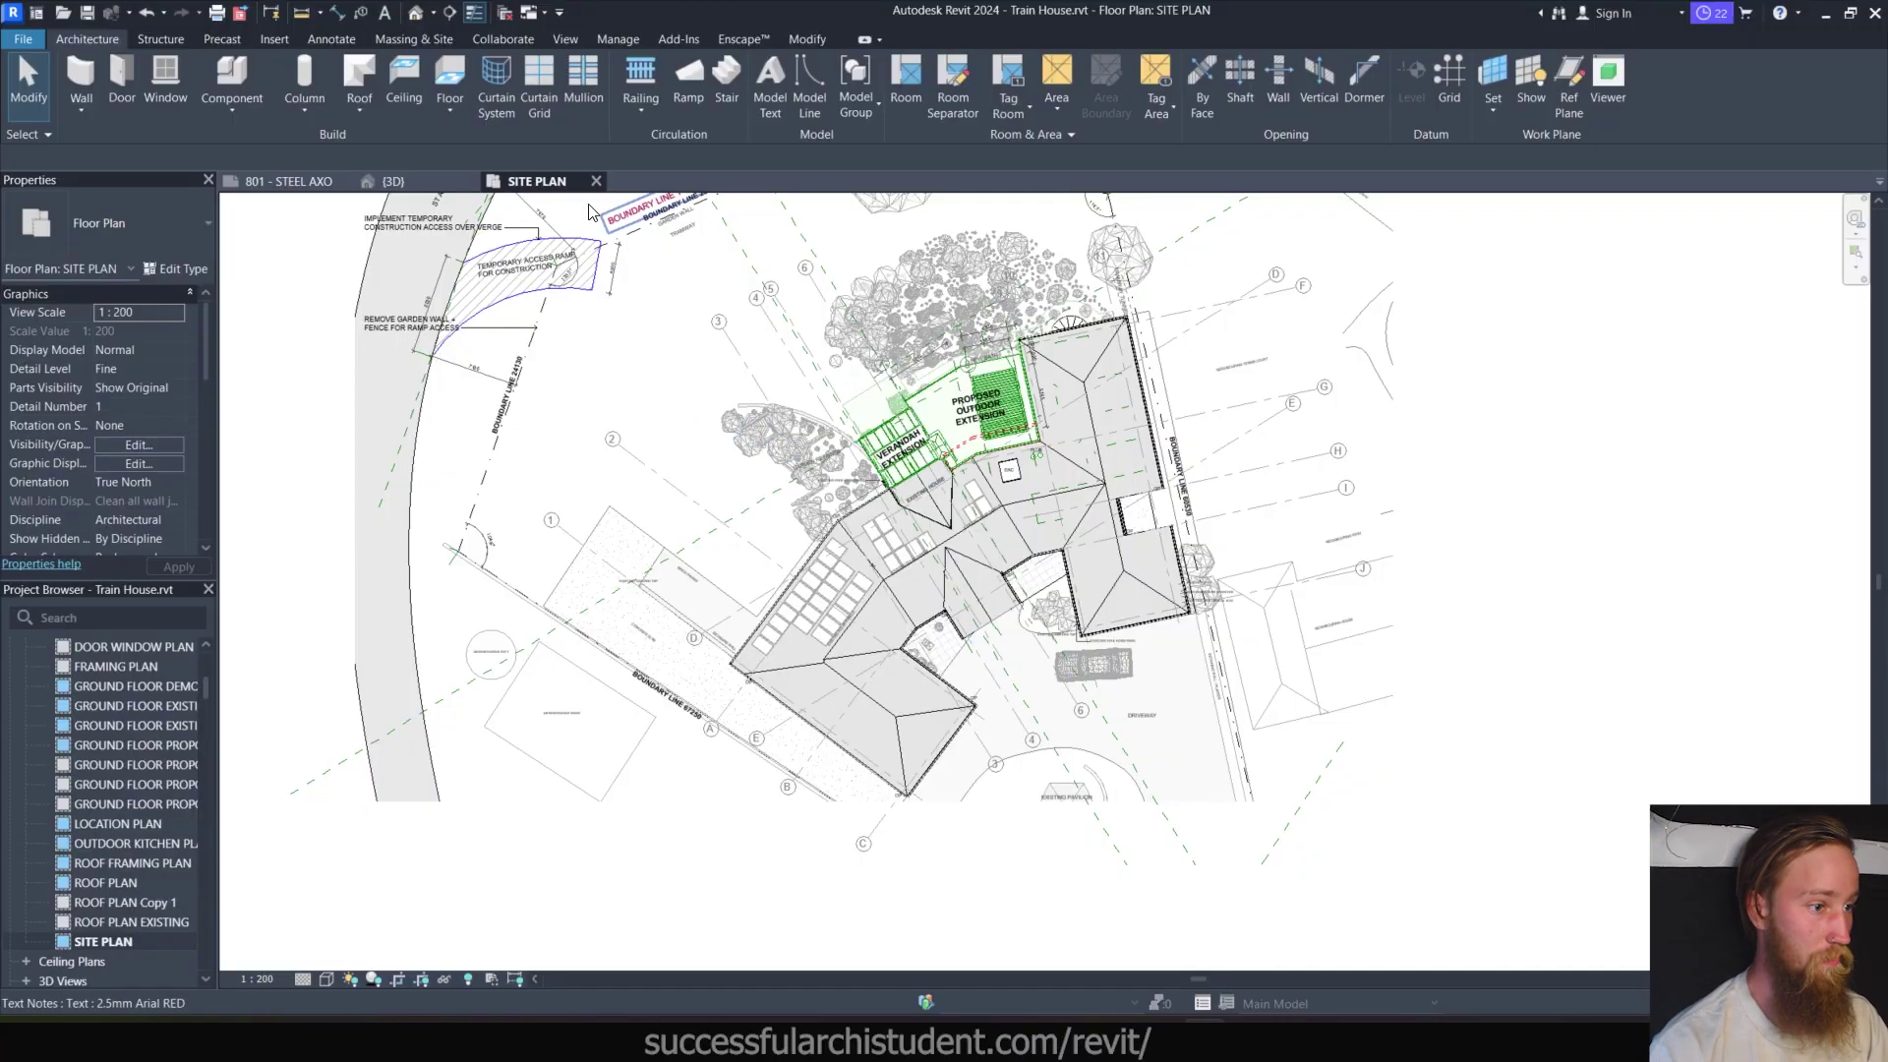
{"action": "left_click", "coordinate": [414, 44]}
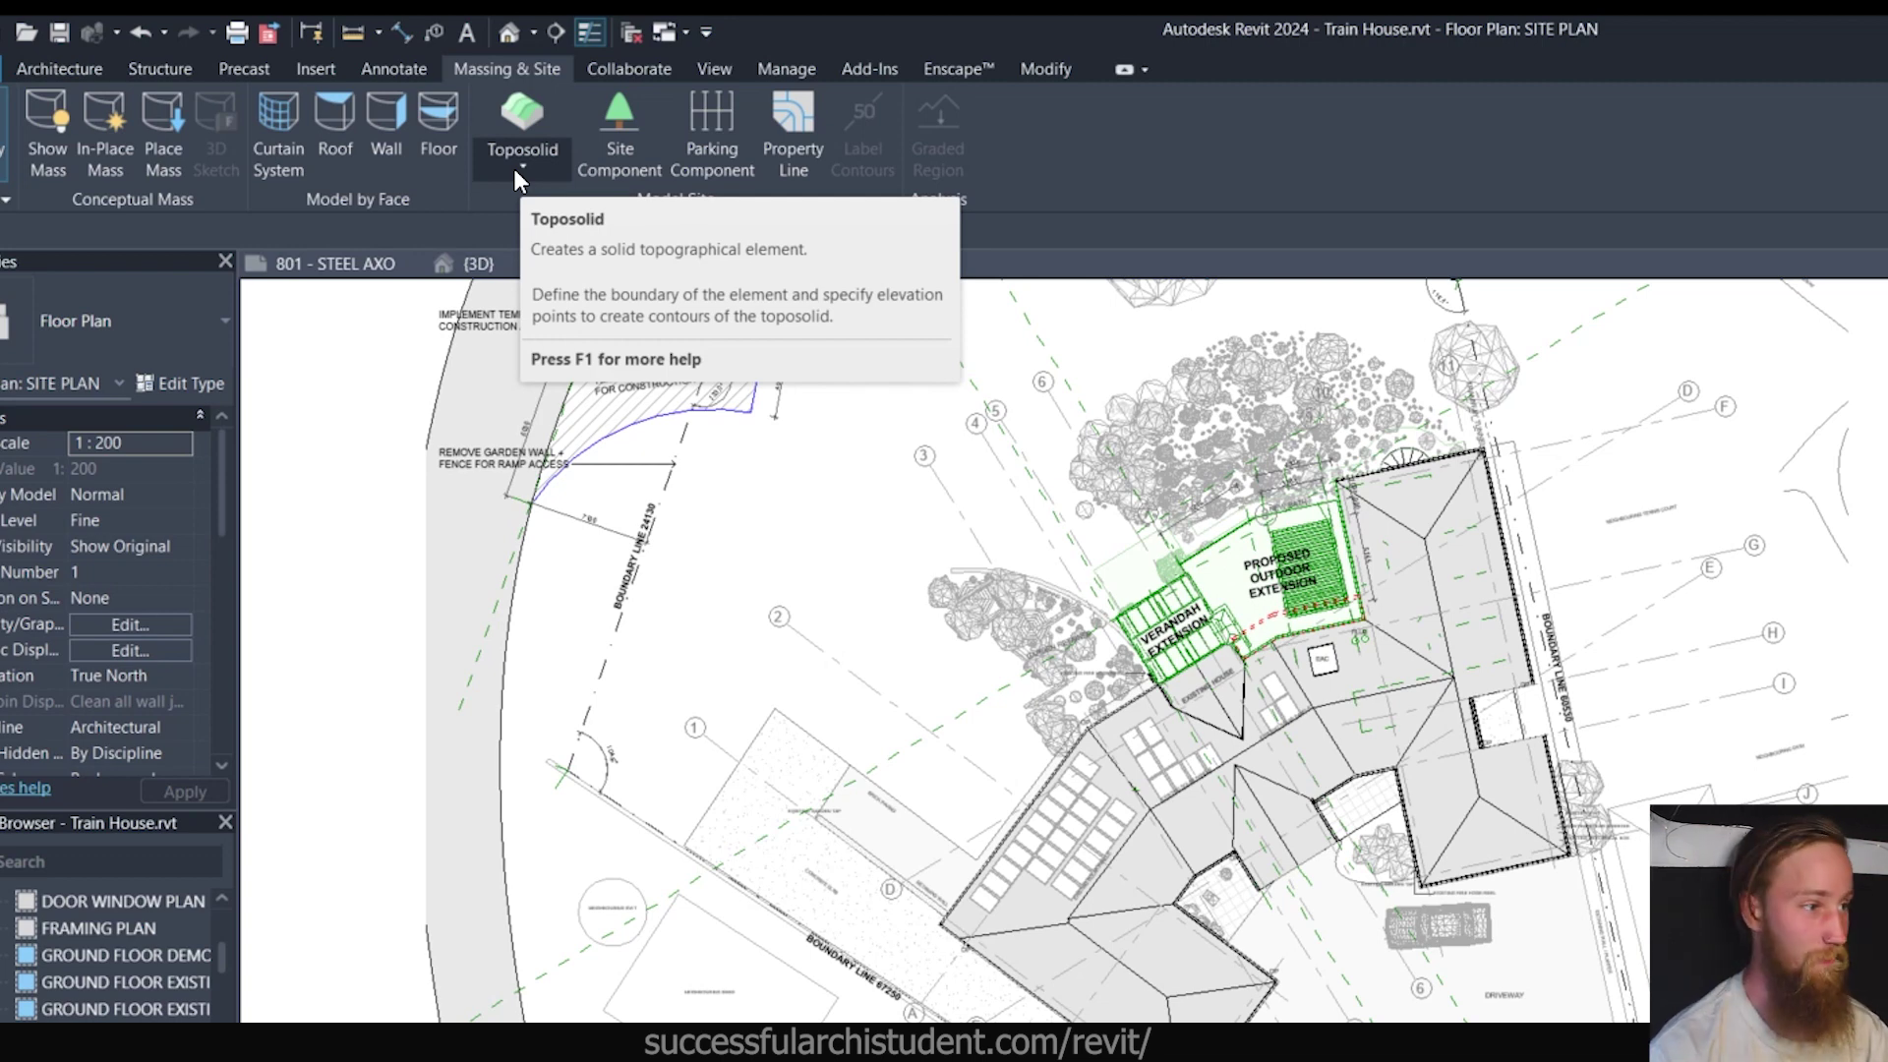
{"action": "left_click", "coordinate": [514, 171]}
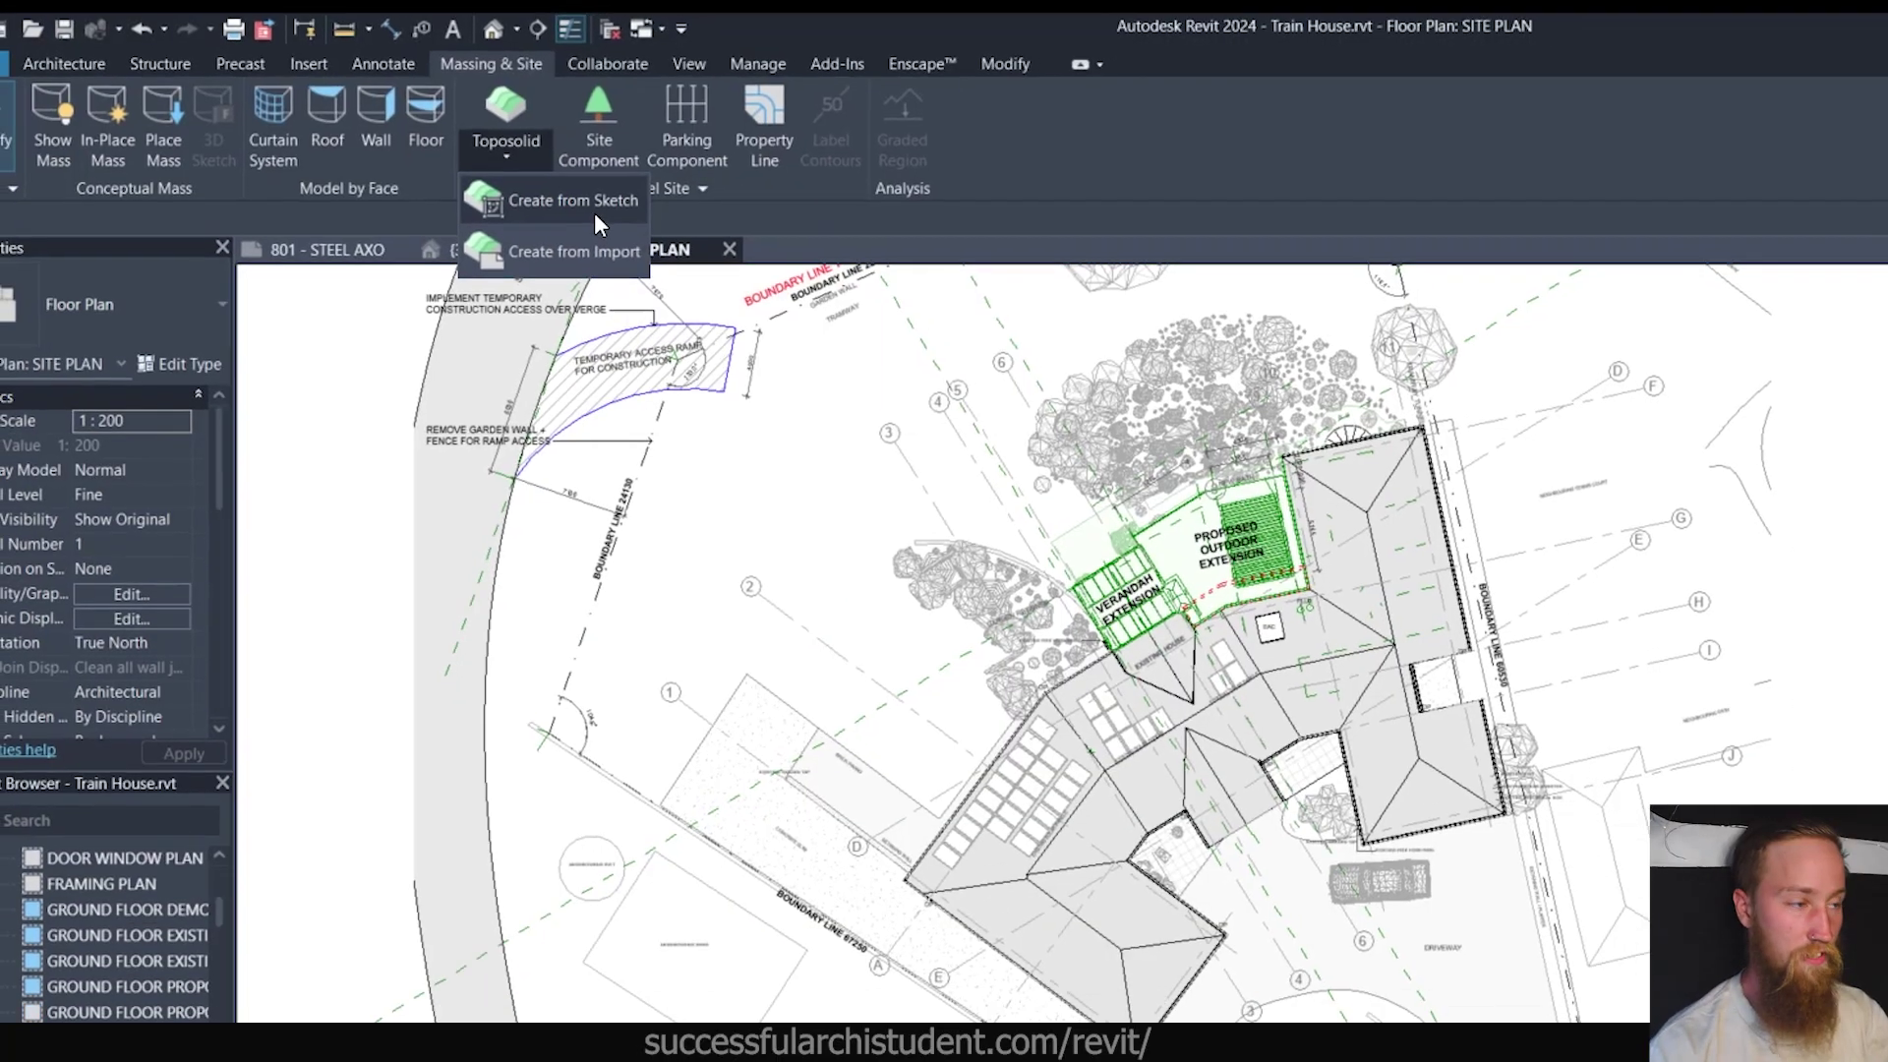
Sketch a rectangular toposolid boundary from Create from Sketch, enclosing the whole Train House.
{"action": "left_click", "coordinate": [592, 212]}
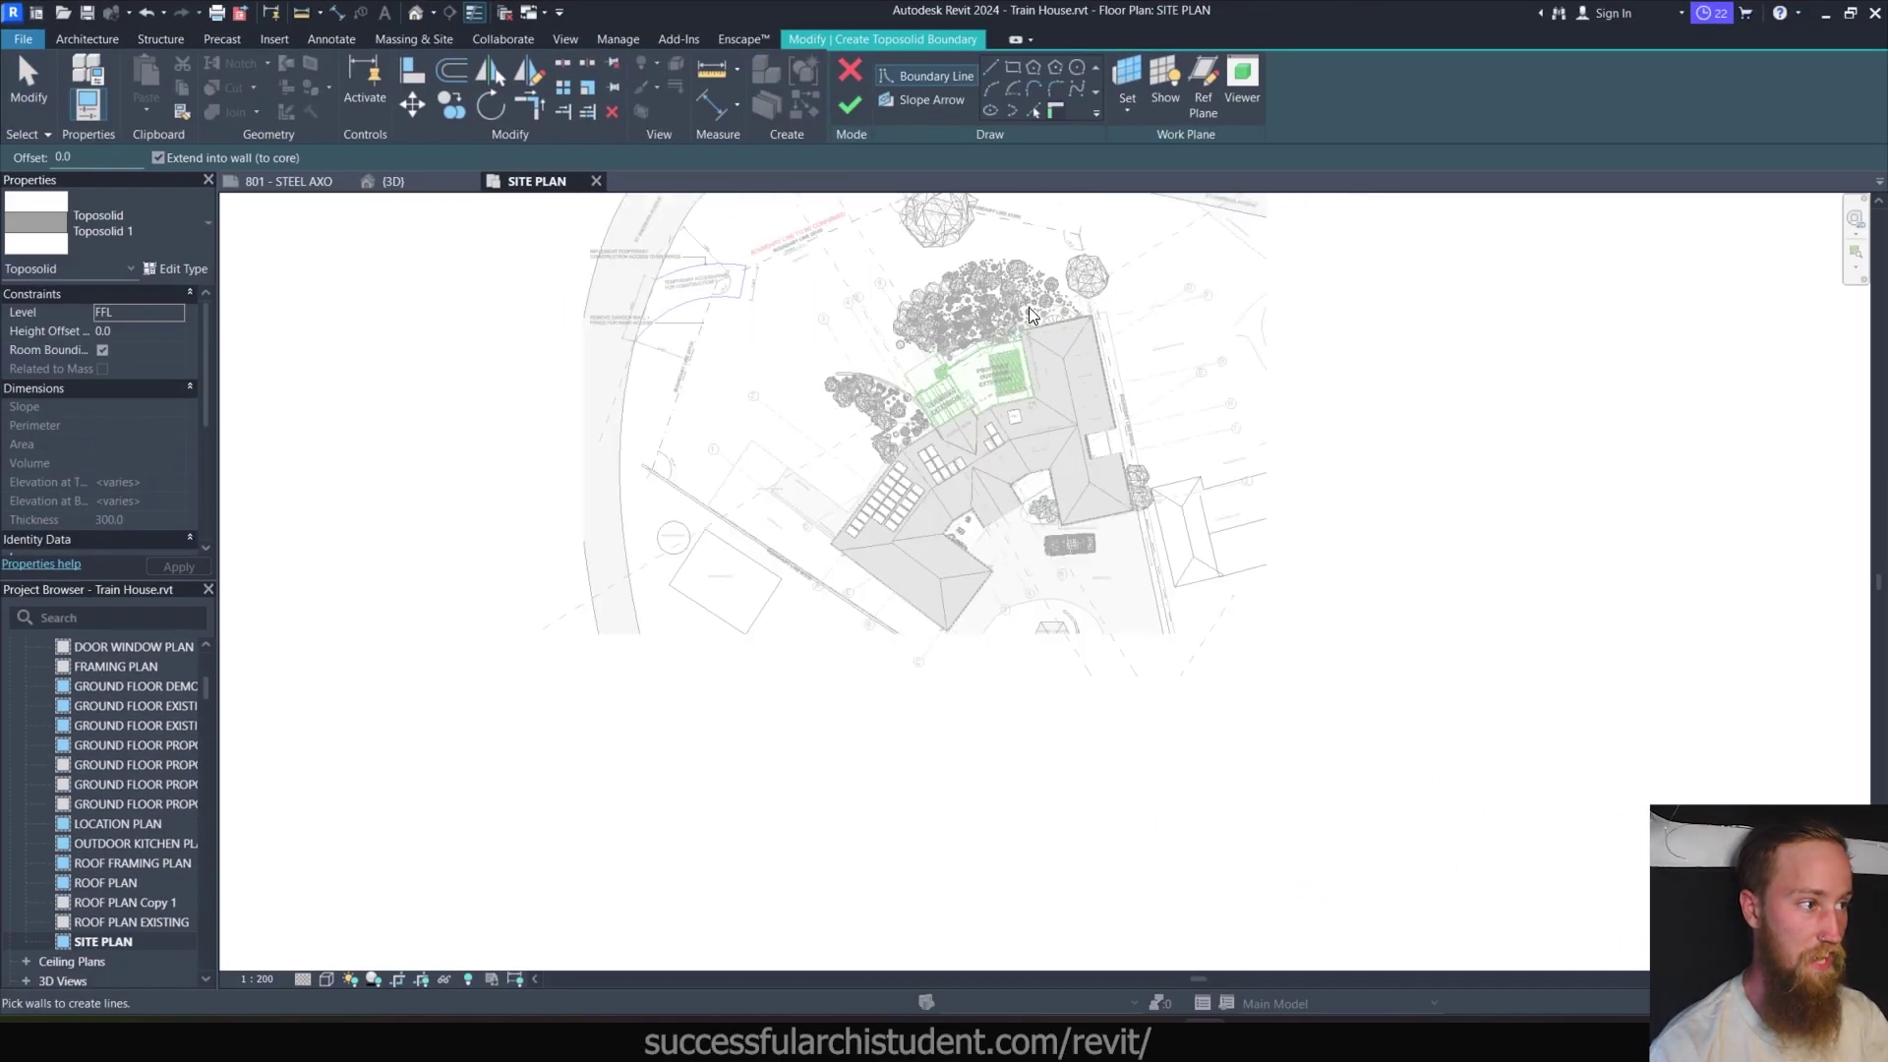
{"action": "middle_click_drag", "start_coordinate": [1029, 315], "coordinate": [1058, 347]}
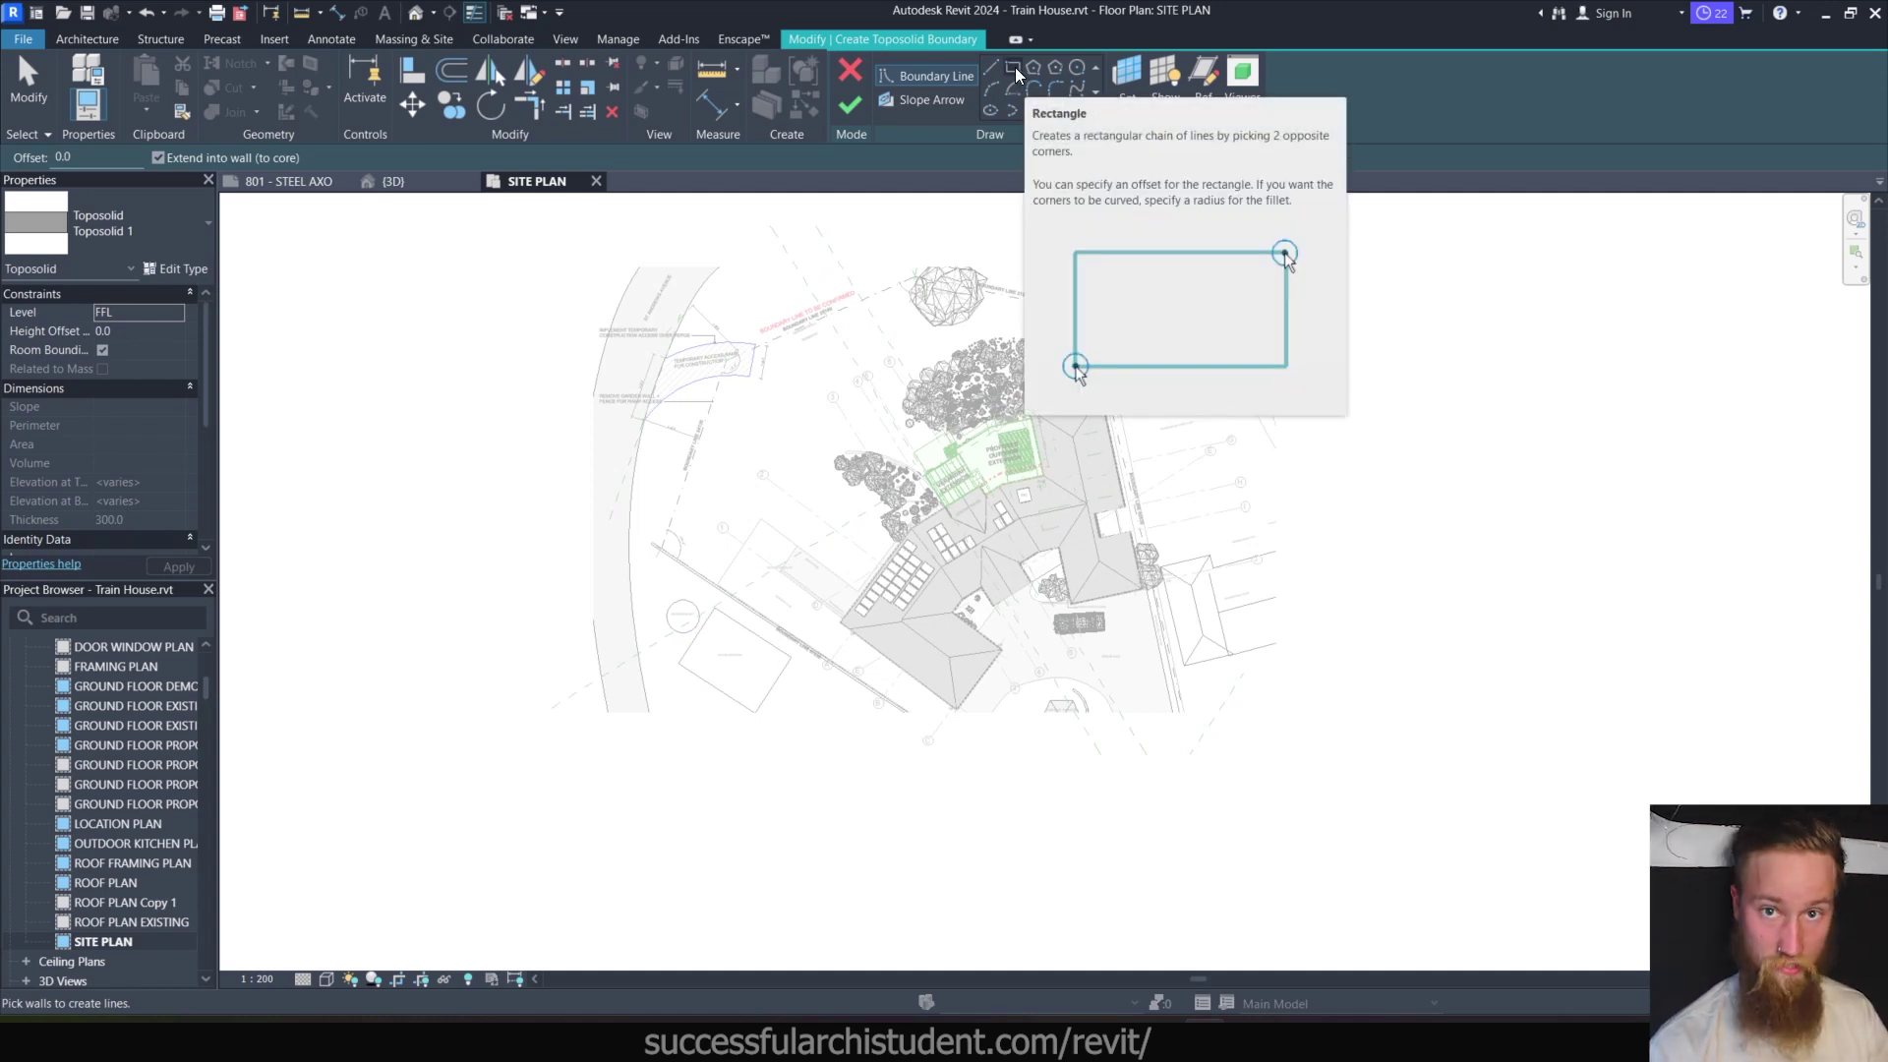
{"action": "left_click", "coordinate": [1018, 75]}
{"action": "left_click", "coordinate": [718, 219]}
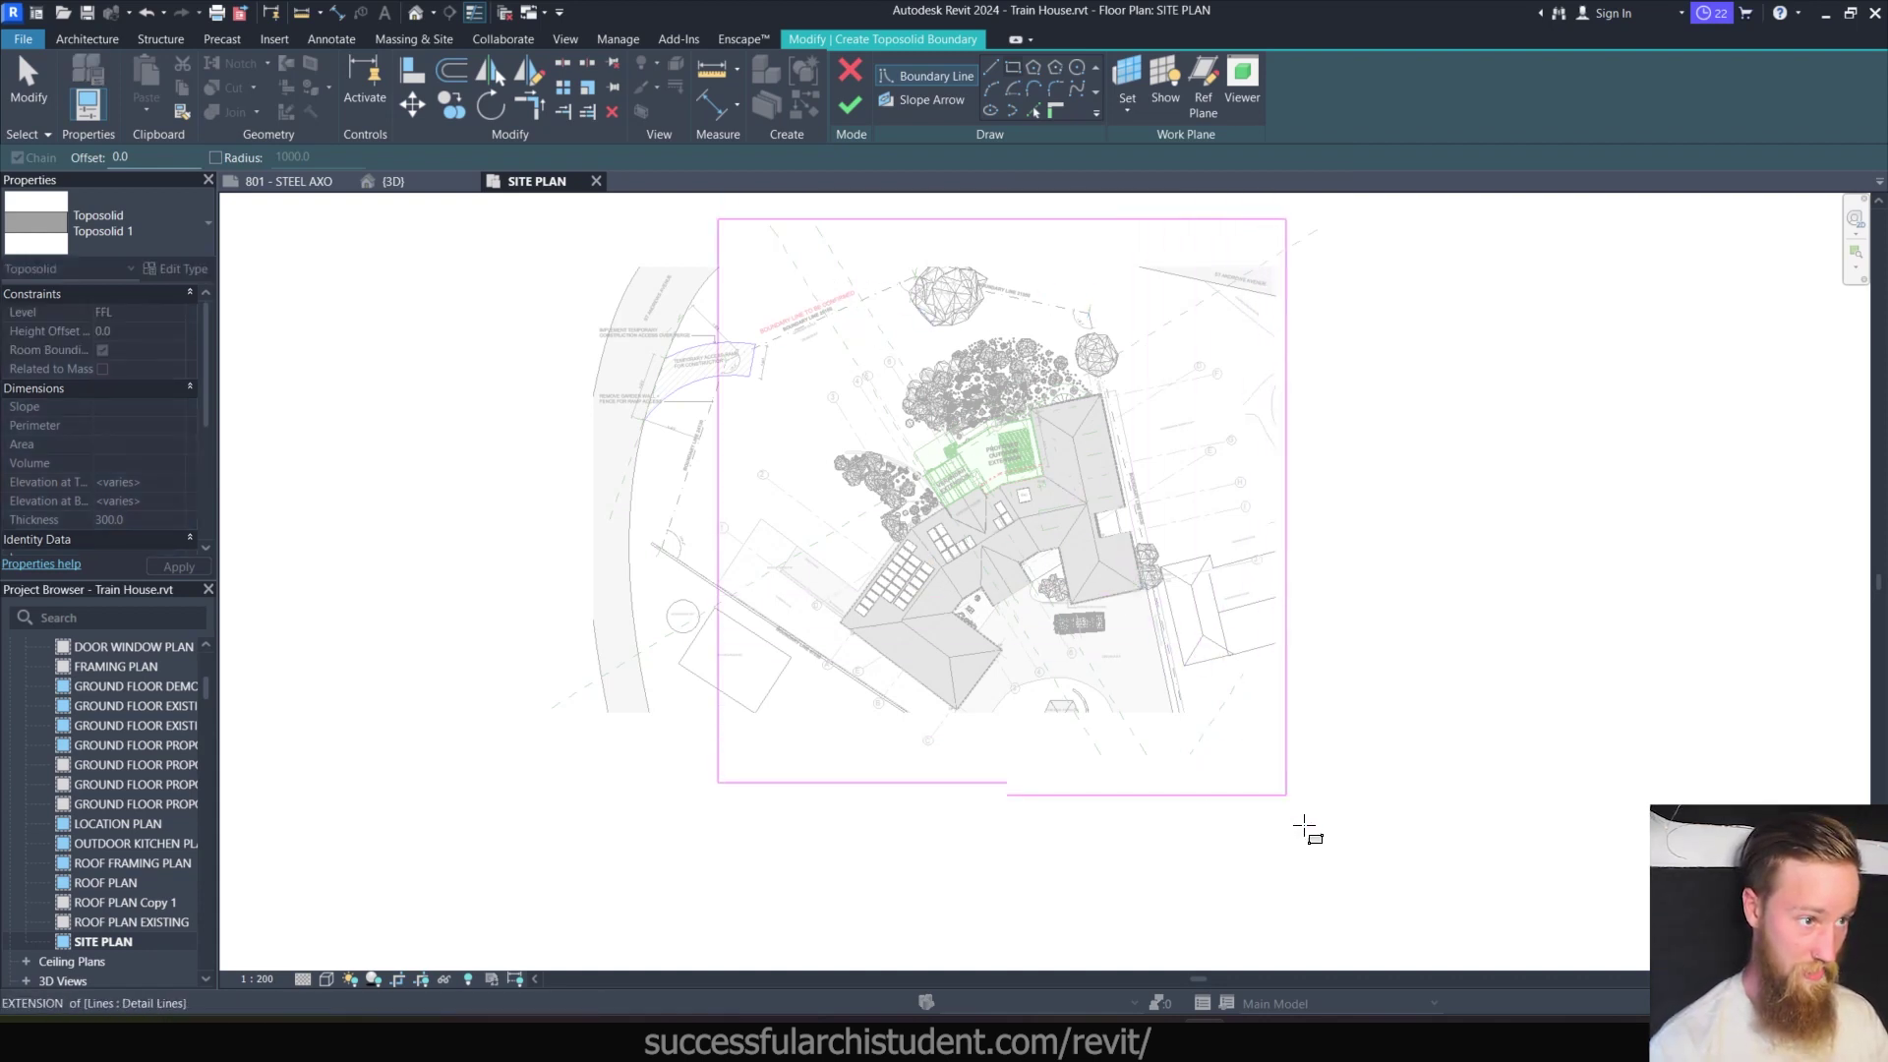
{"action": "left_click", "coordinate": [1383, 907]}
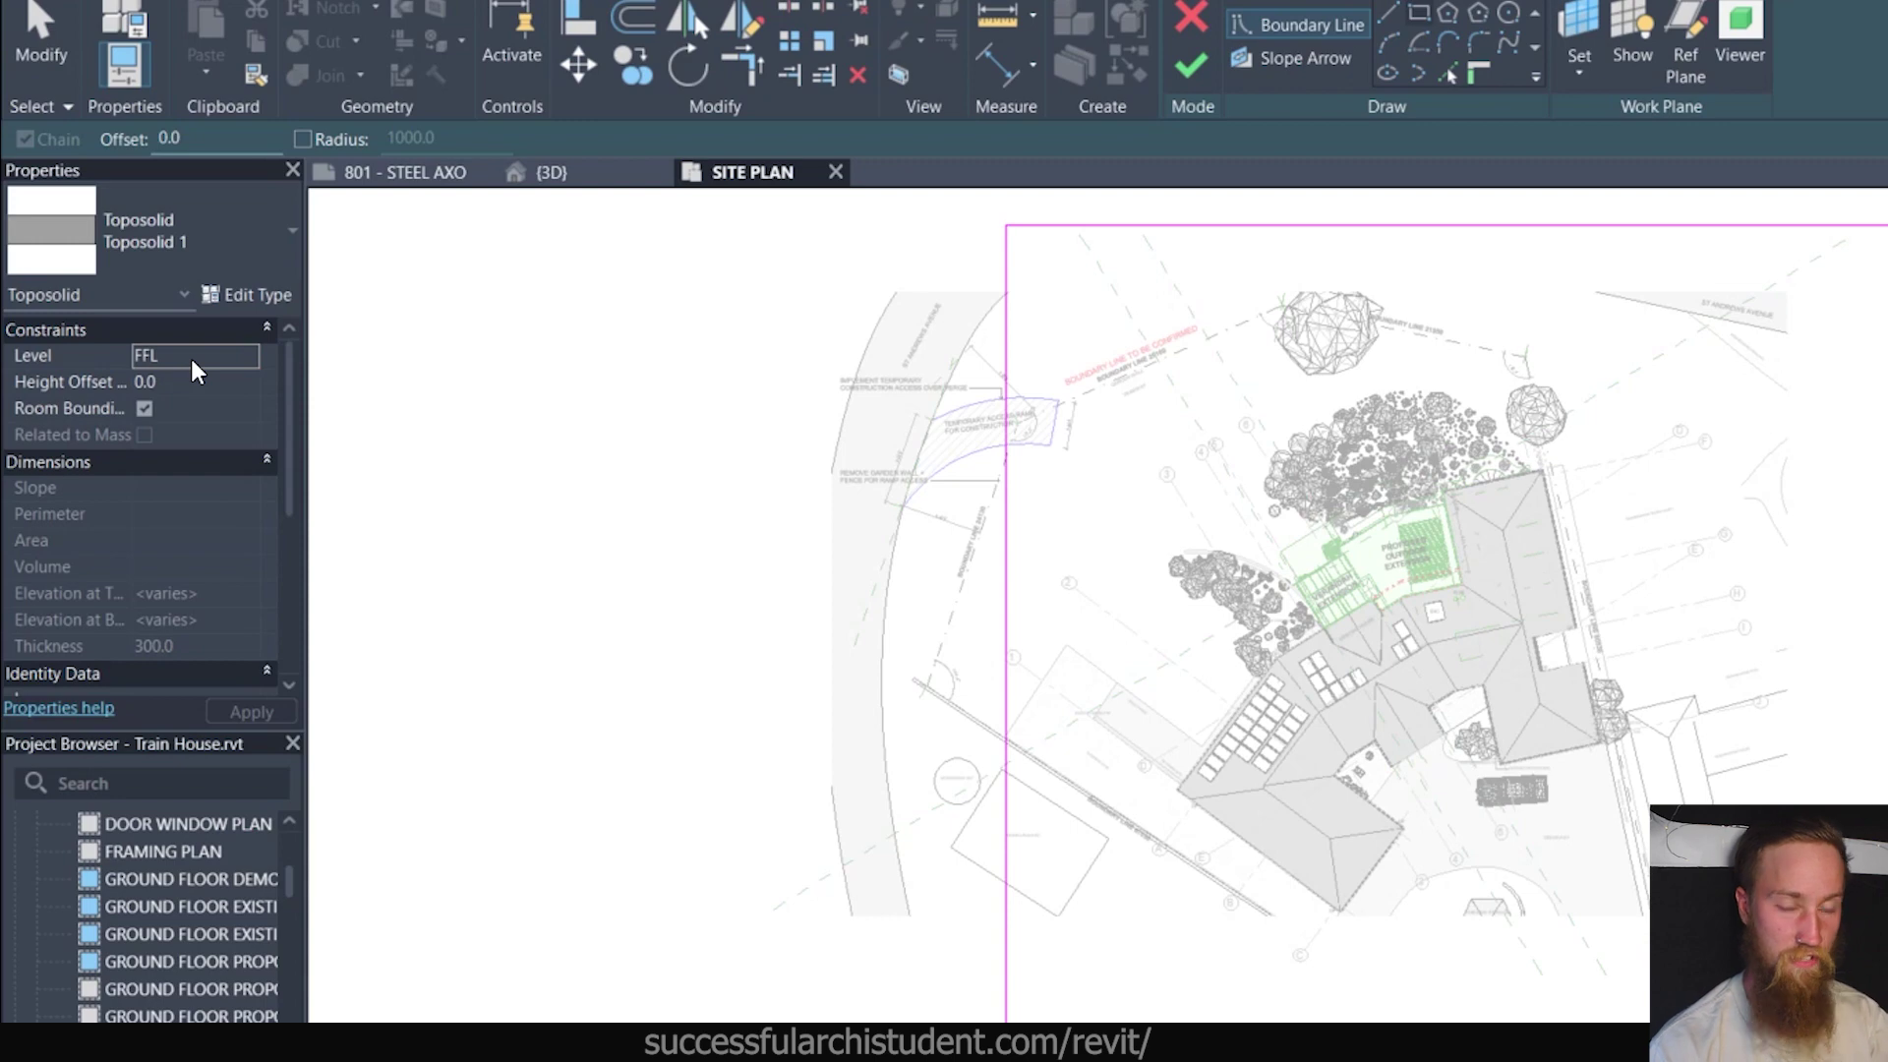
{"action": "scroll", "coordinate": [227, 390], "scroll_direction": "down", "scroll_amount": 5}
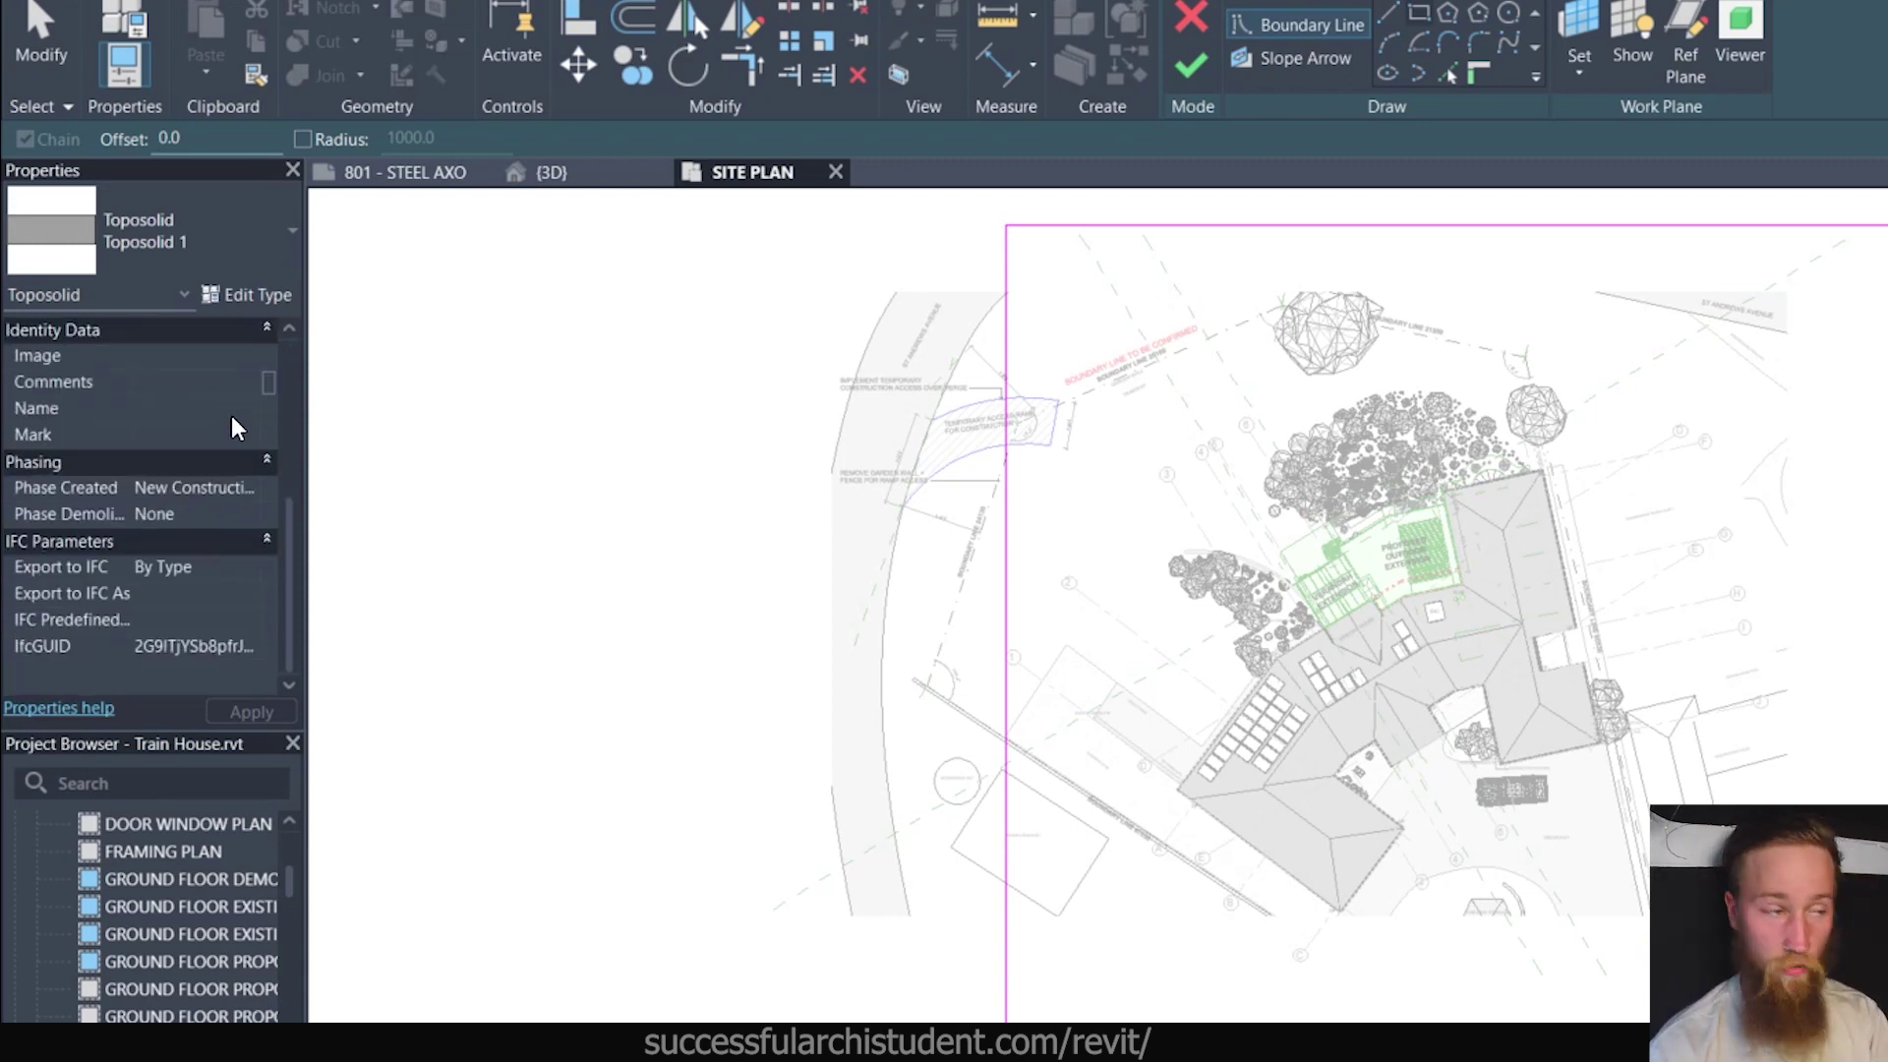
{"action": "scroll", "coordinate": [225, 590], "scroll_direction": "up", "scroll_amount": 5}
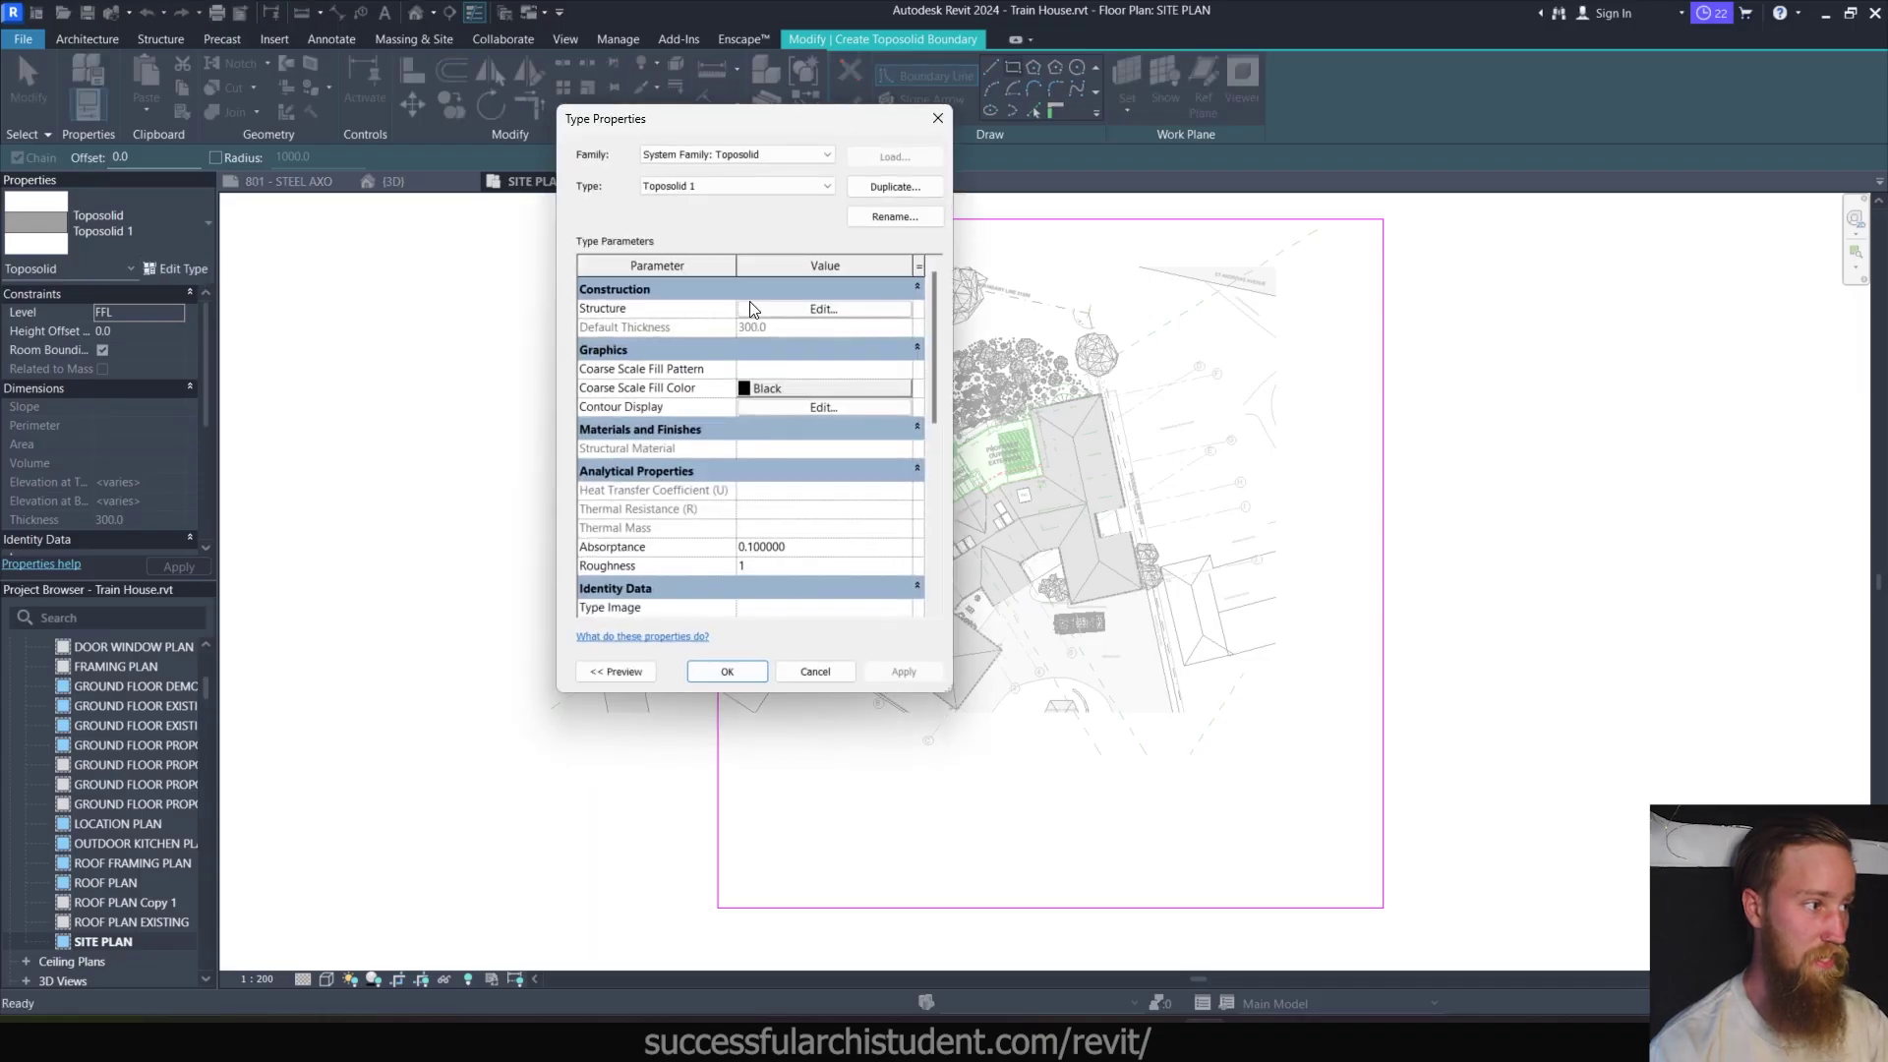
Inspect the toposolid's layer structure, then cancel Type Properties without changes.
{"action": "left_click", "coordinate": [758, 310]}
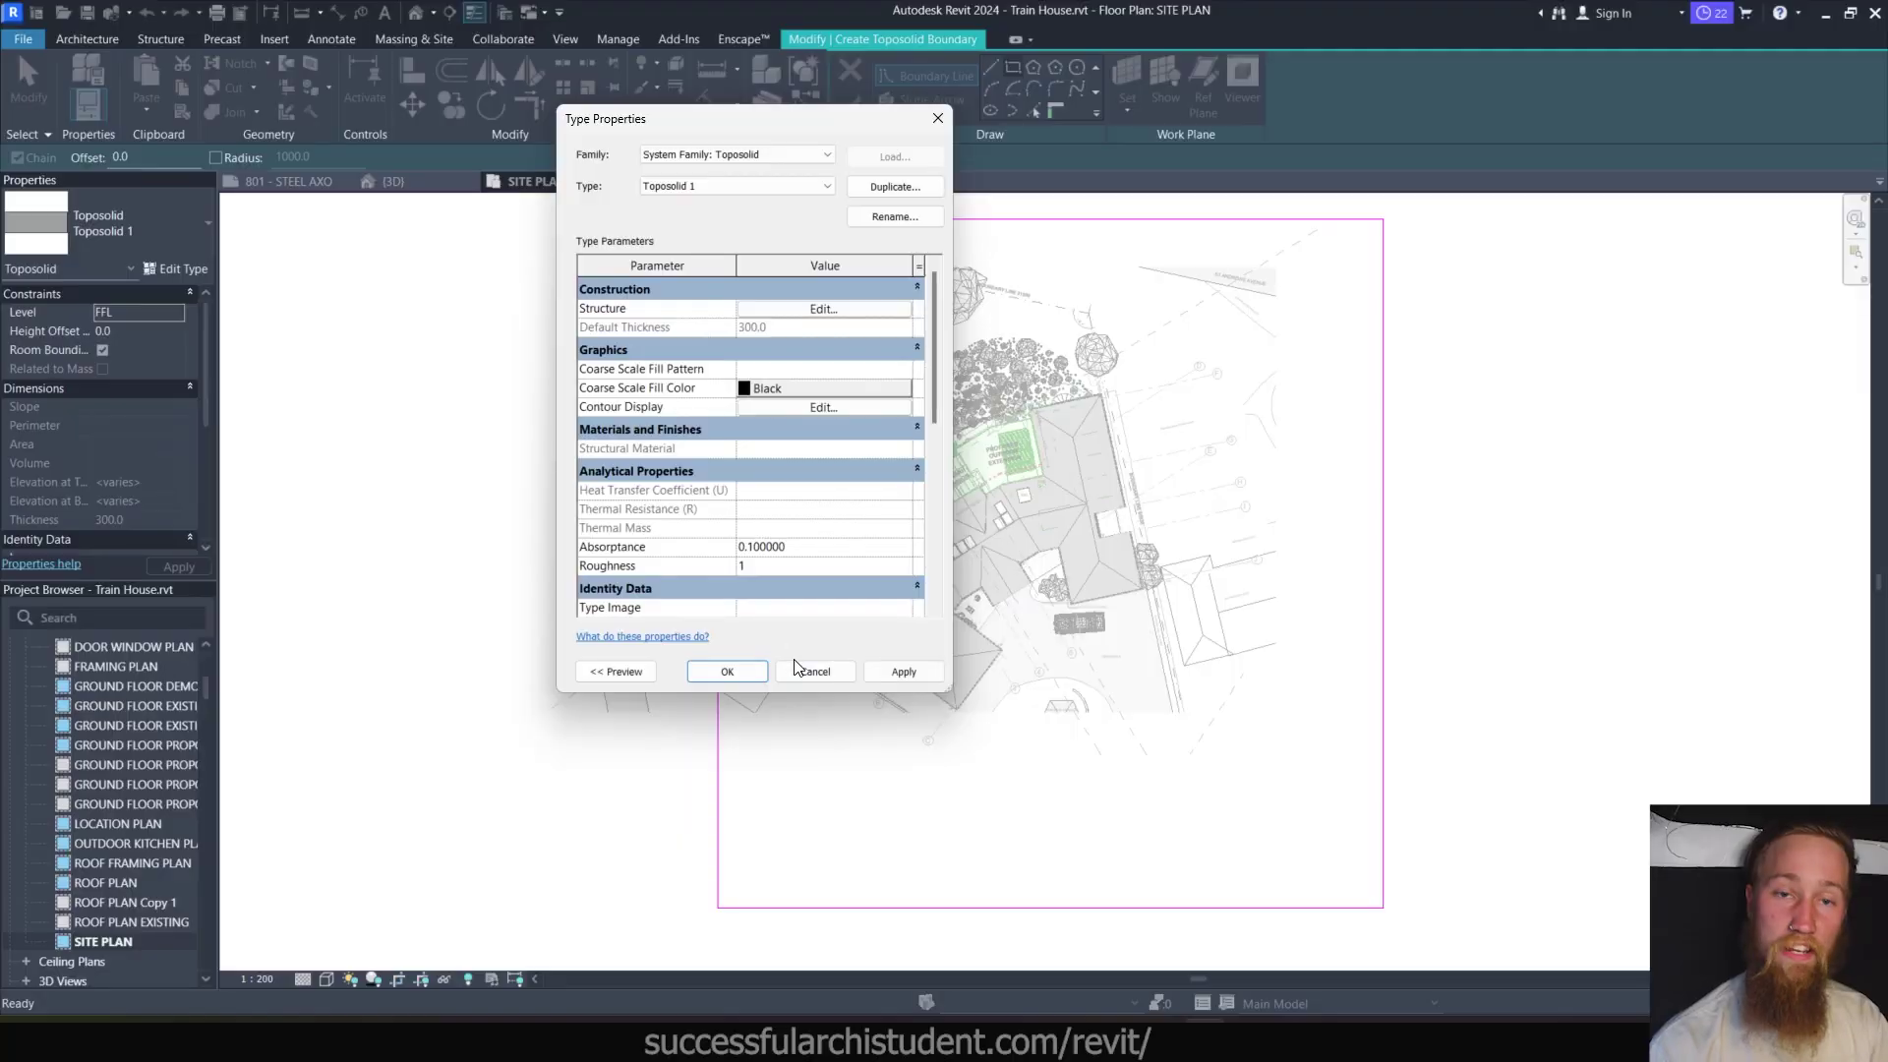
{"action": "left_click", "coordinate": [808, 670]}
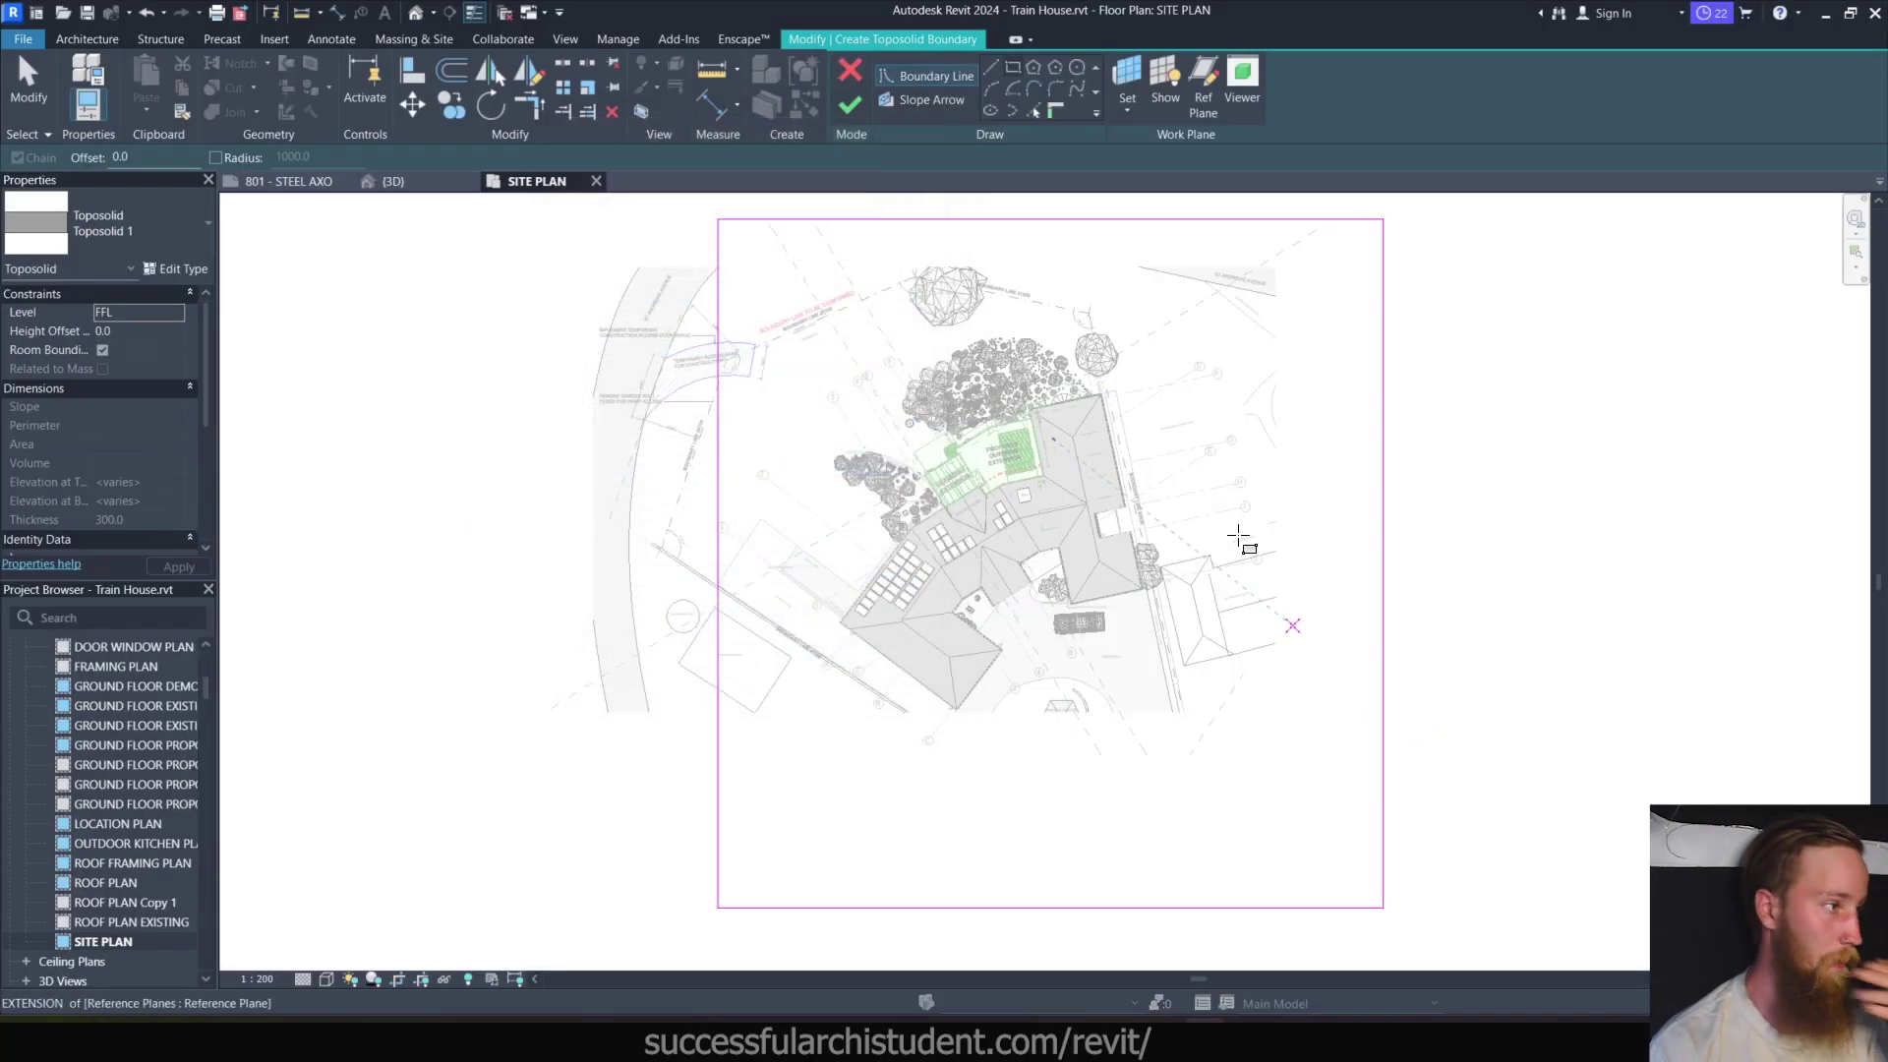
Finish the flat toposolid without attaching walls and view it in 3D from a low angle.
{"action": "left_click", "coordinate": [850, 104]}
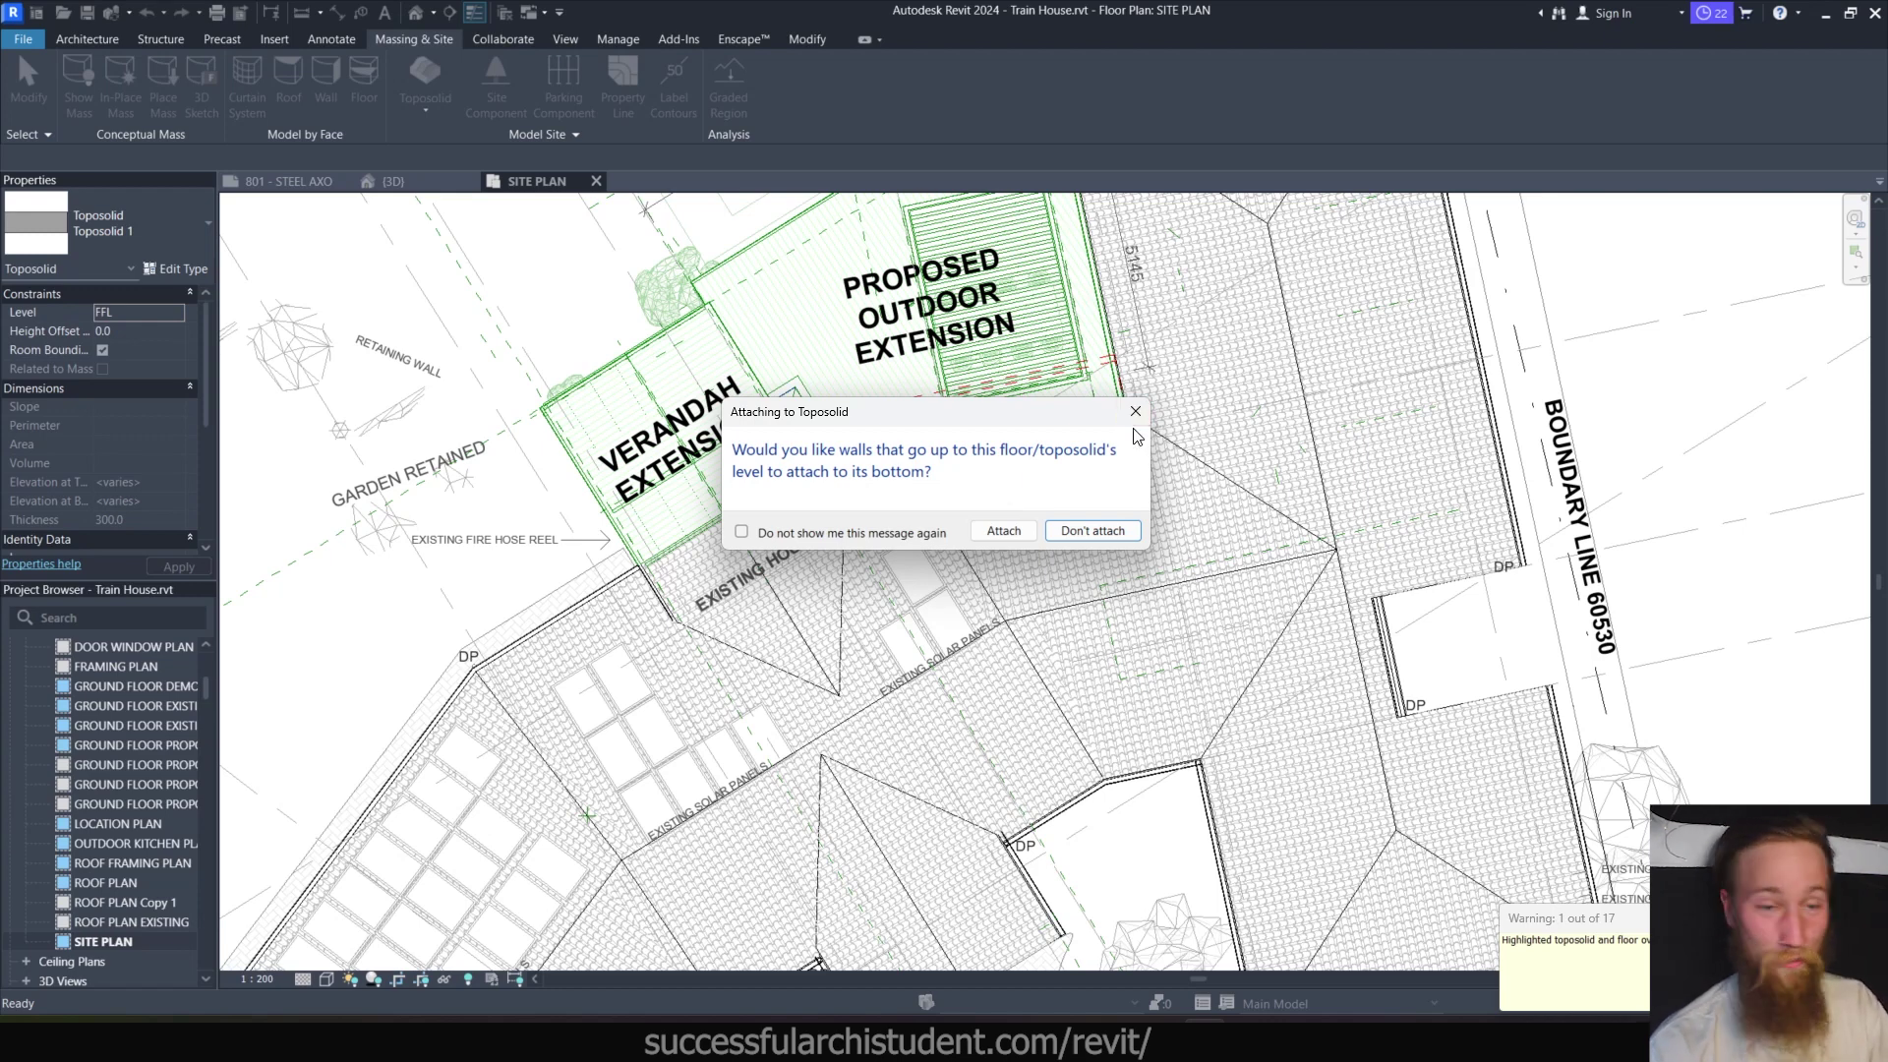
{"action": "left_click", "coordinate": [1120, 532]}
{"action": "scroll", "coordinate": [1150, 511], "scroll_direction": "down", "scroll_amount": 5}
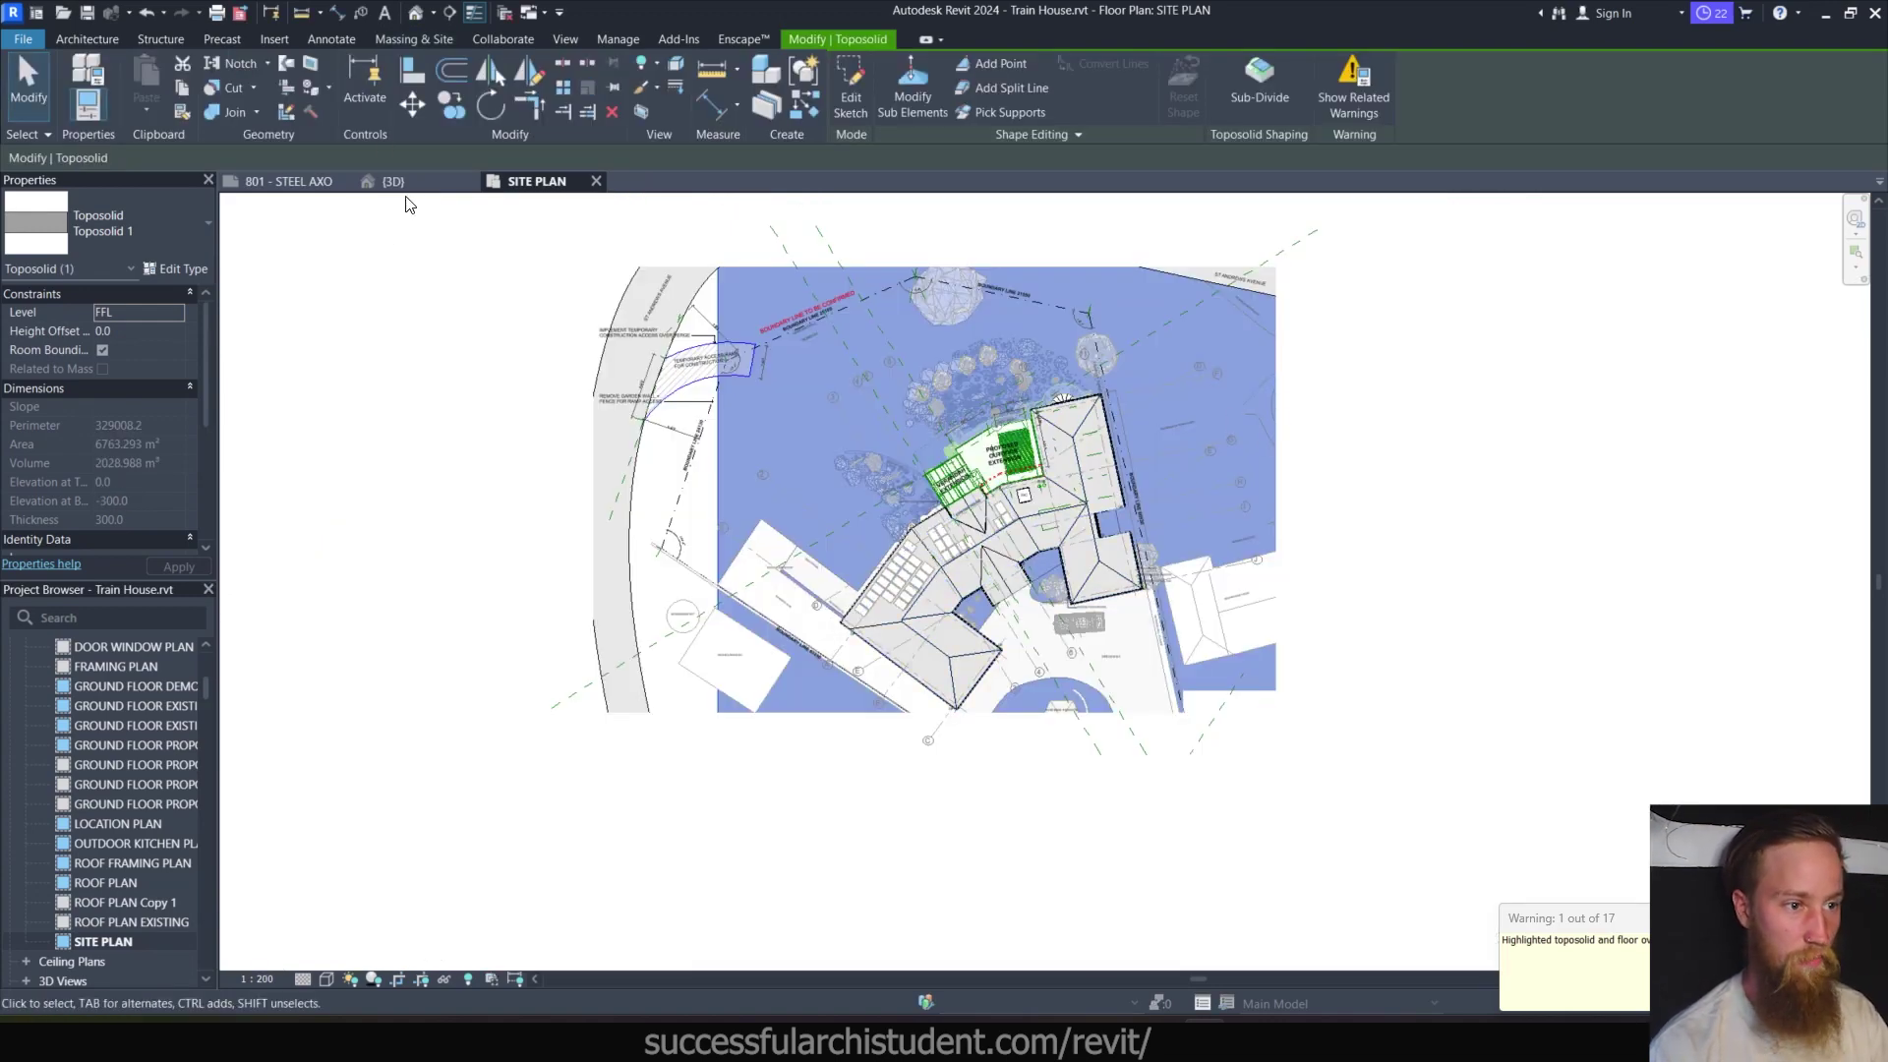
{"action": "key", "text": "ctrl+Tab"}
{"action": "middle_click_drag", "start_coordinate": [1307, 546], "coordinate": [1464, 373], "text": "shift"}
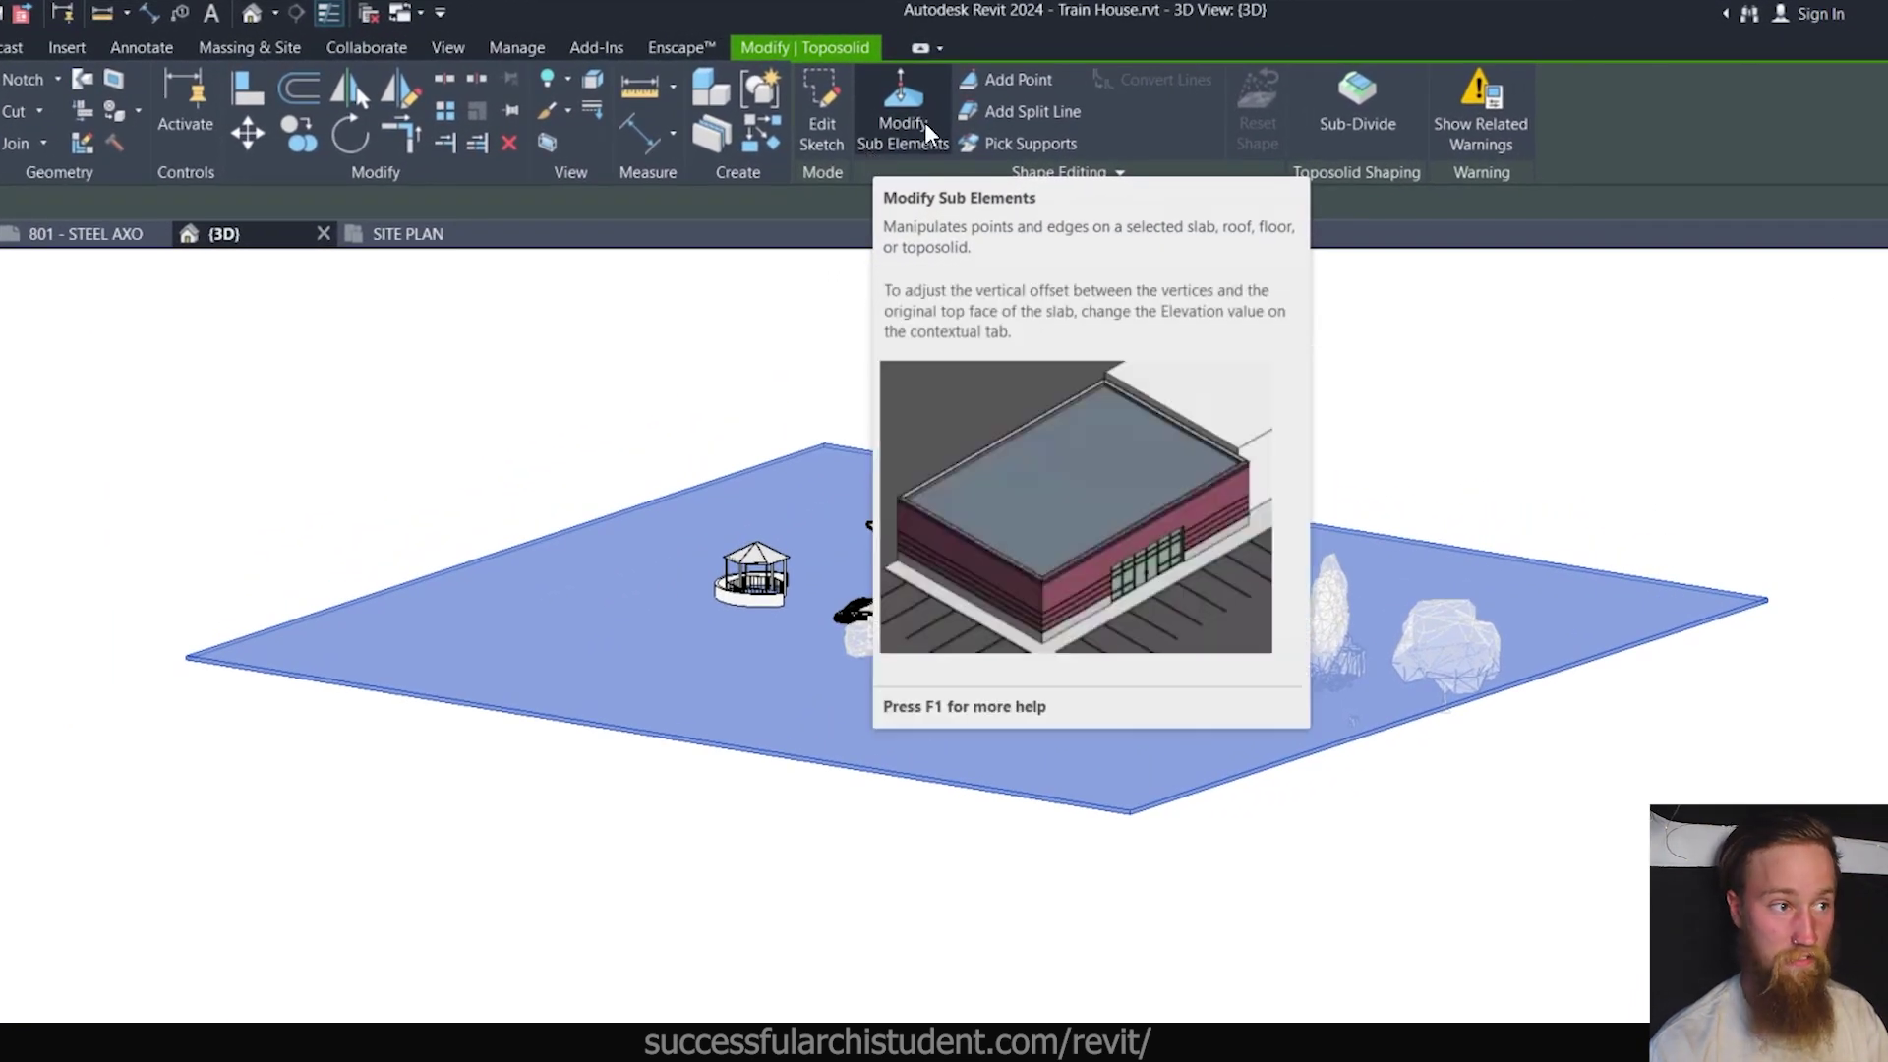
Modify the toposolid's sub-elements, raising the left corner point first to 400, then 800.
{"action": "left_click", "coordinate": [944, 98]}
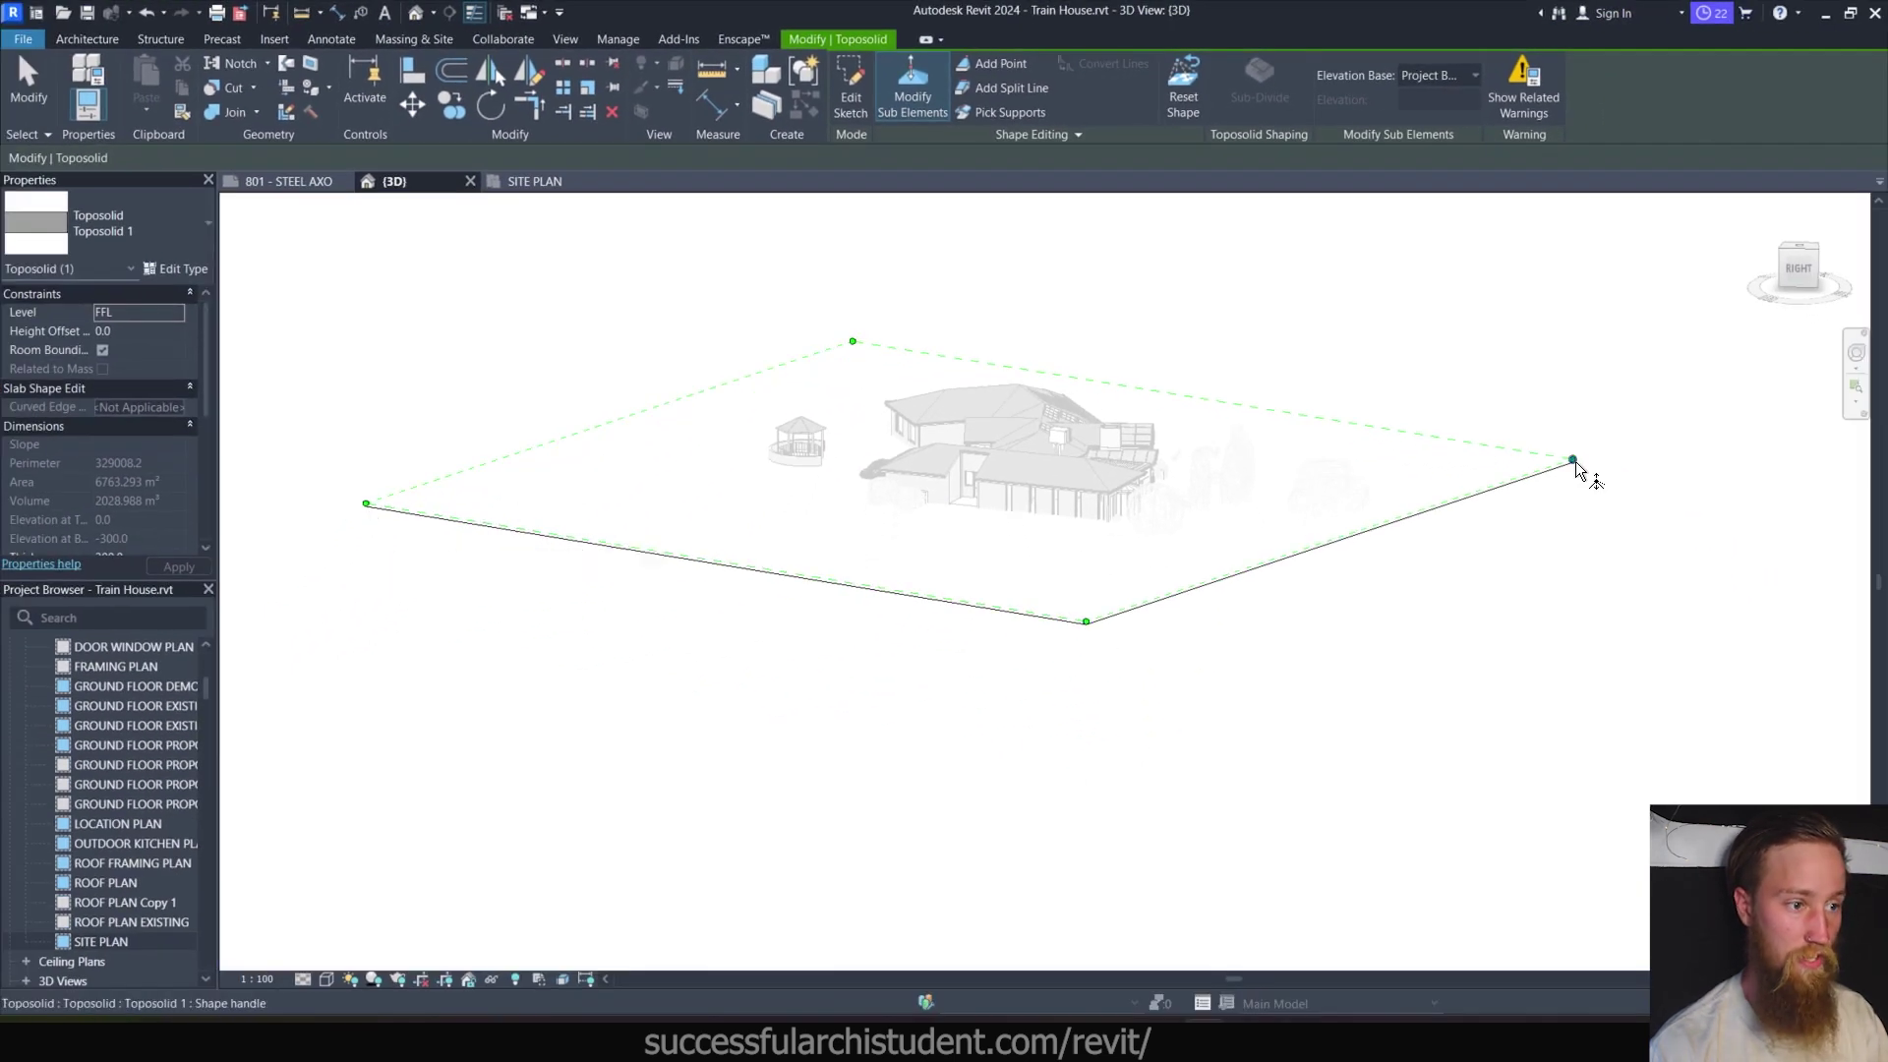
{"action": "middle_click_drag", "start_coordinate": [1530, 518], "coordinate": [1353, 619], "text": "shift"}
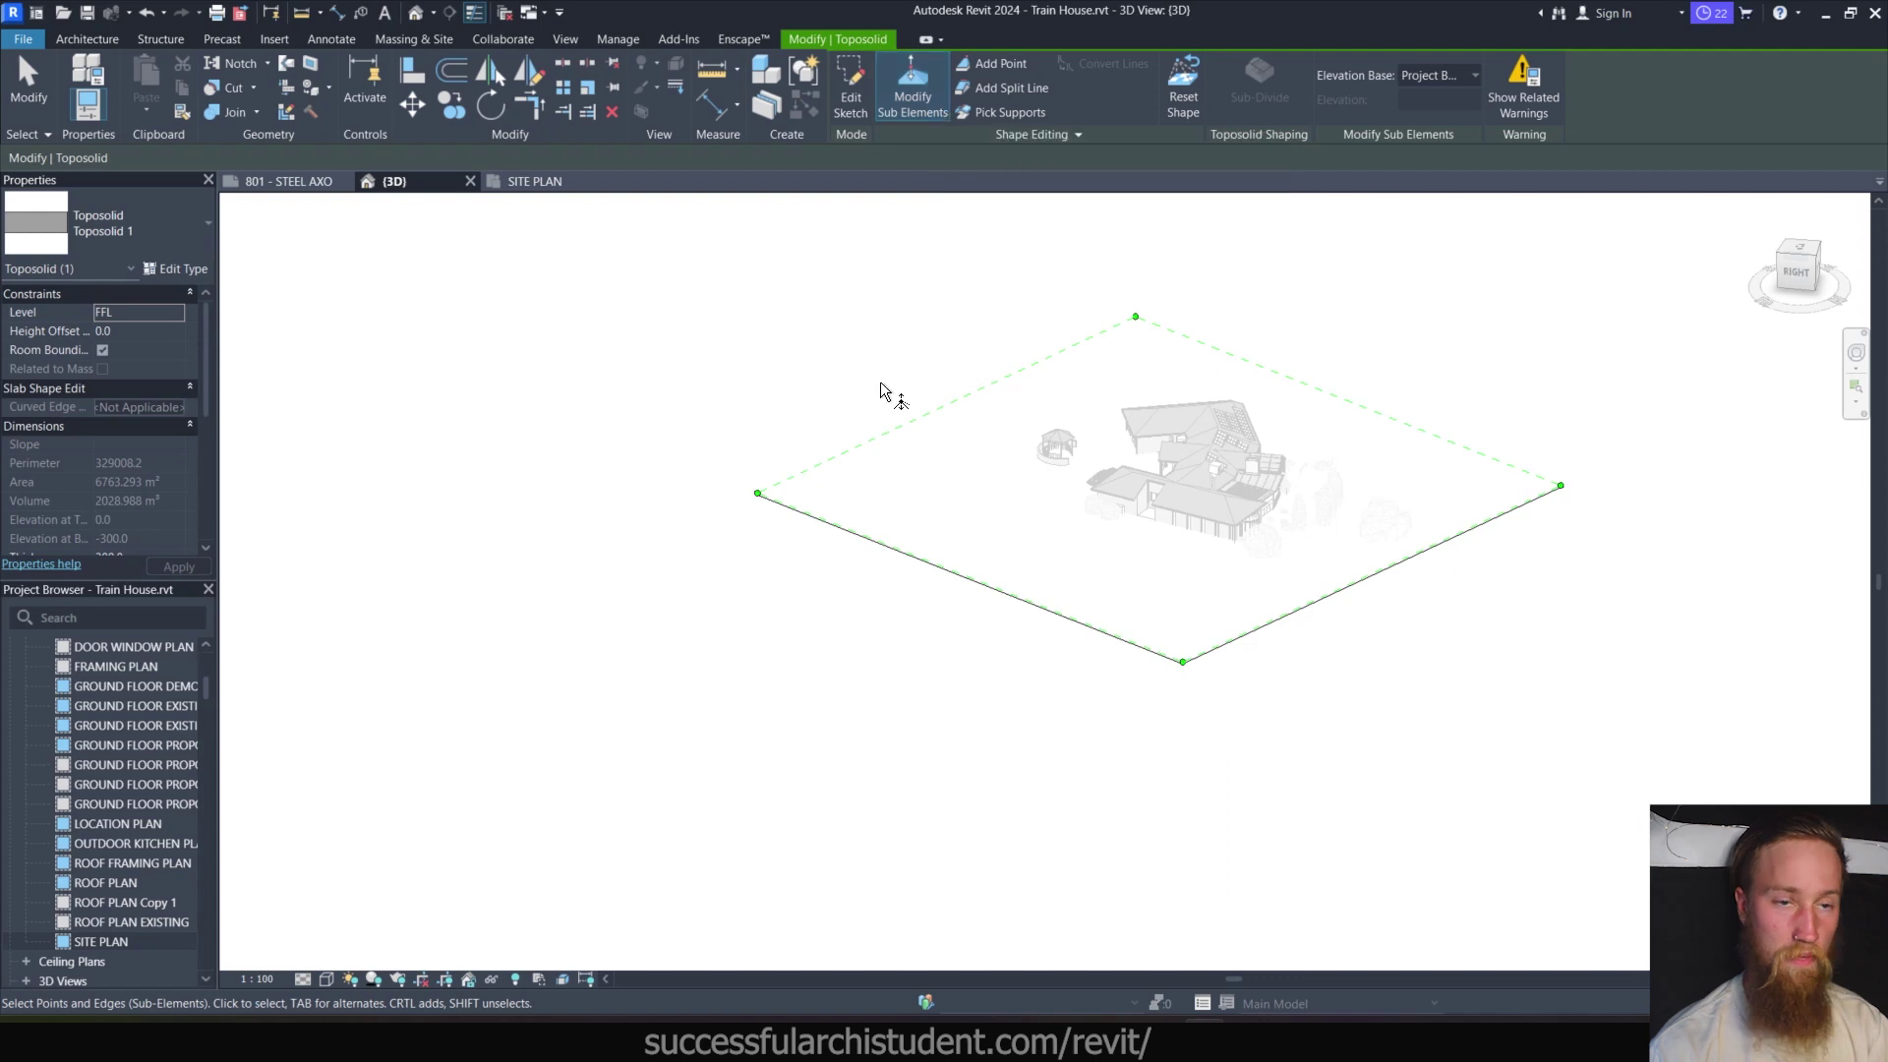
{"action": "left_click", "coordinate": [758, 492]}
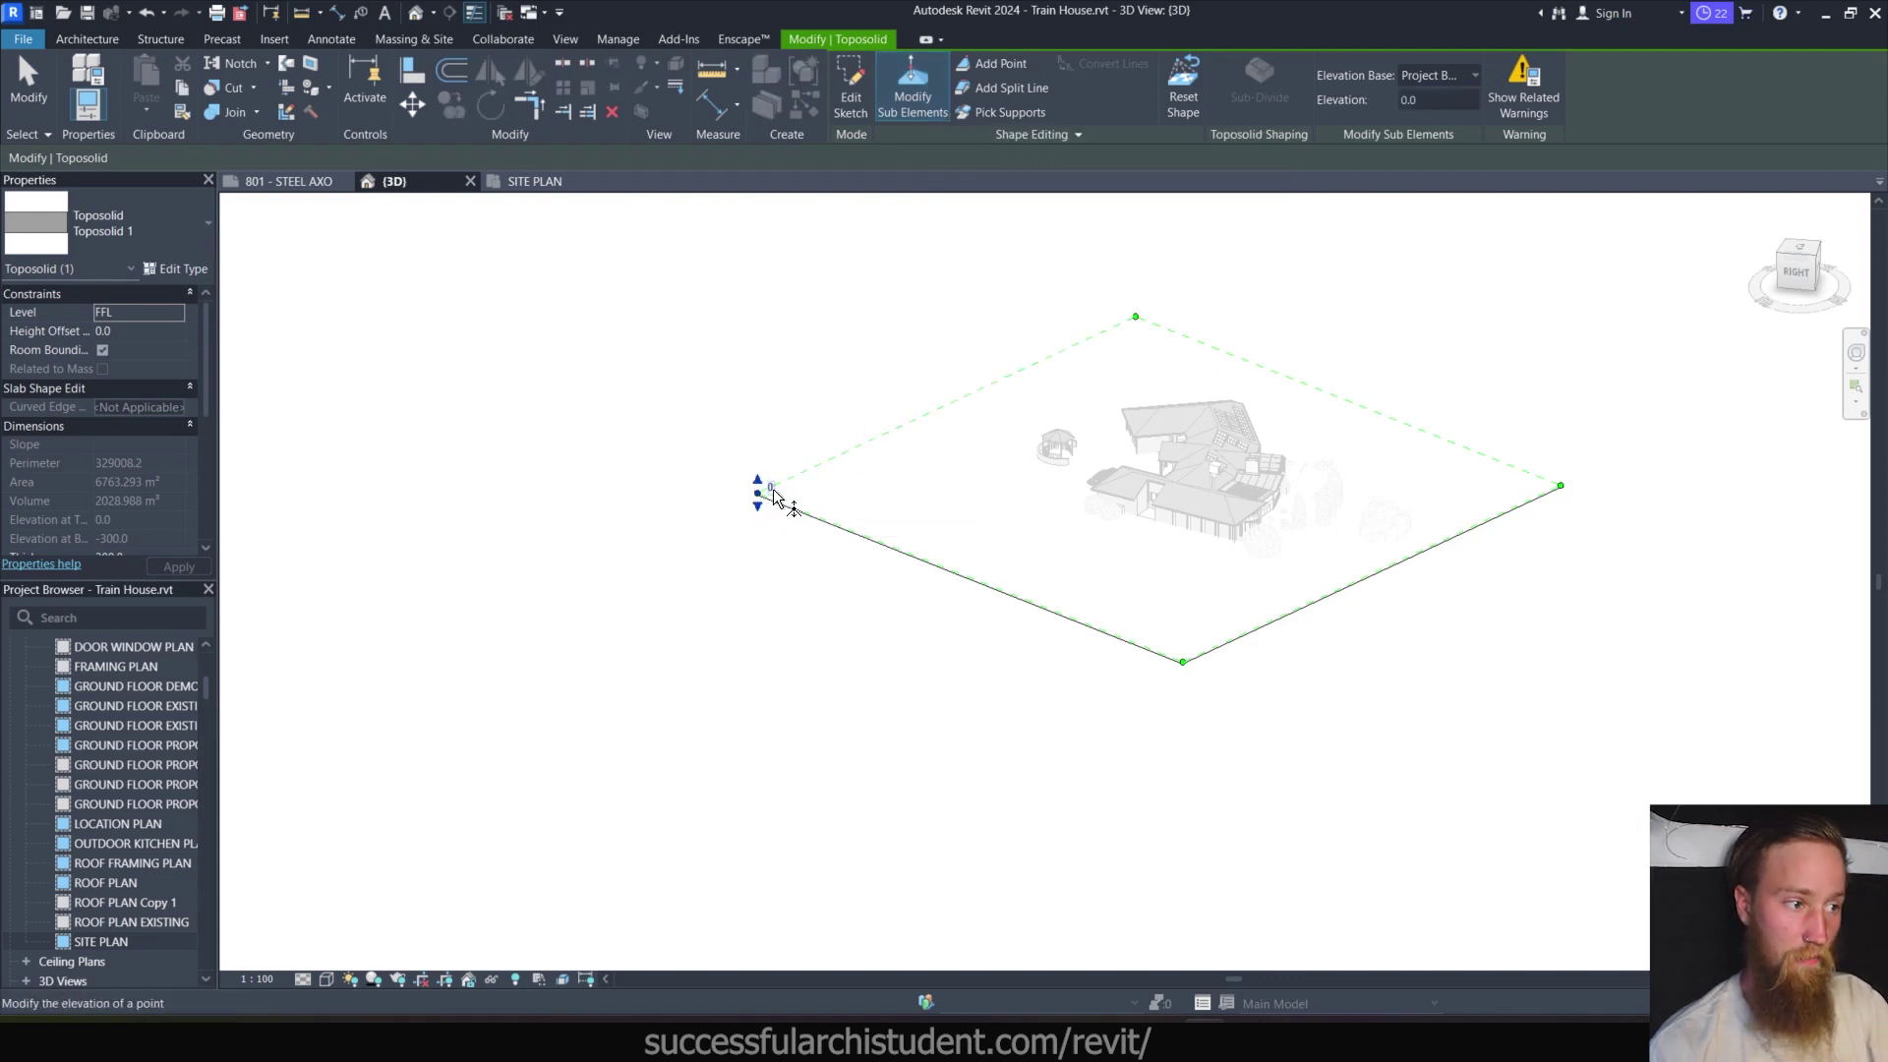
{"action": "scroll", "coordinate": [773, 487], "scroll_direction": "up", "scroll_amount": 4}
{"action": "left_click", "coordinate": [694, 459]}
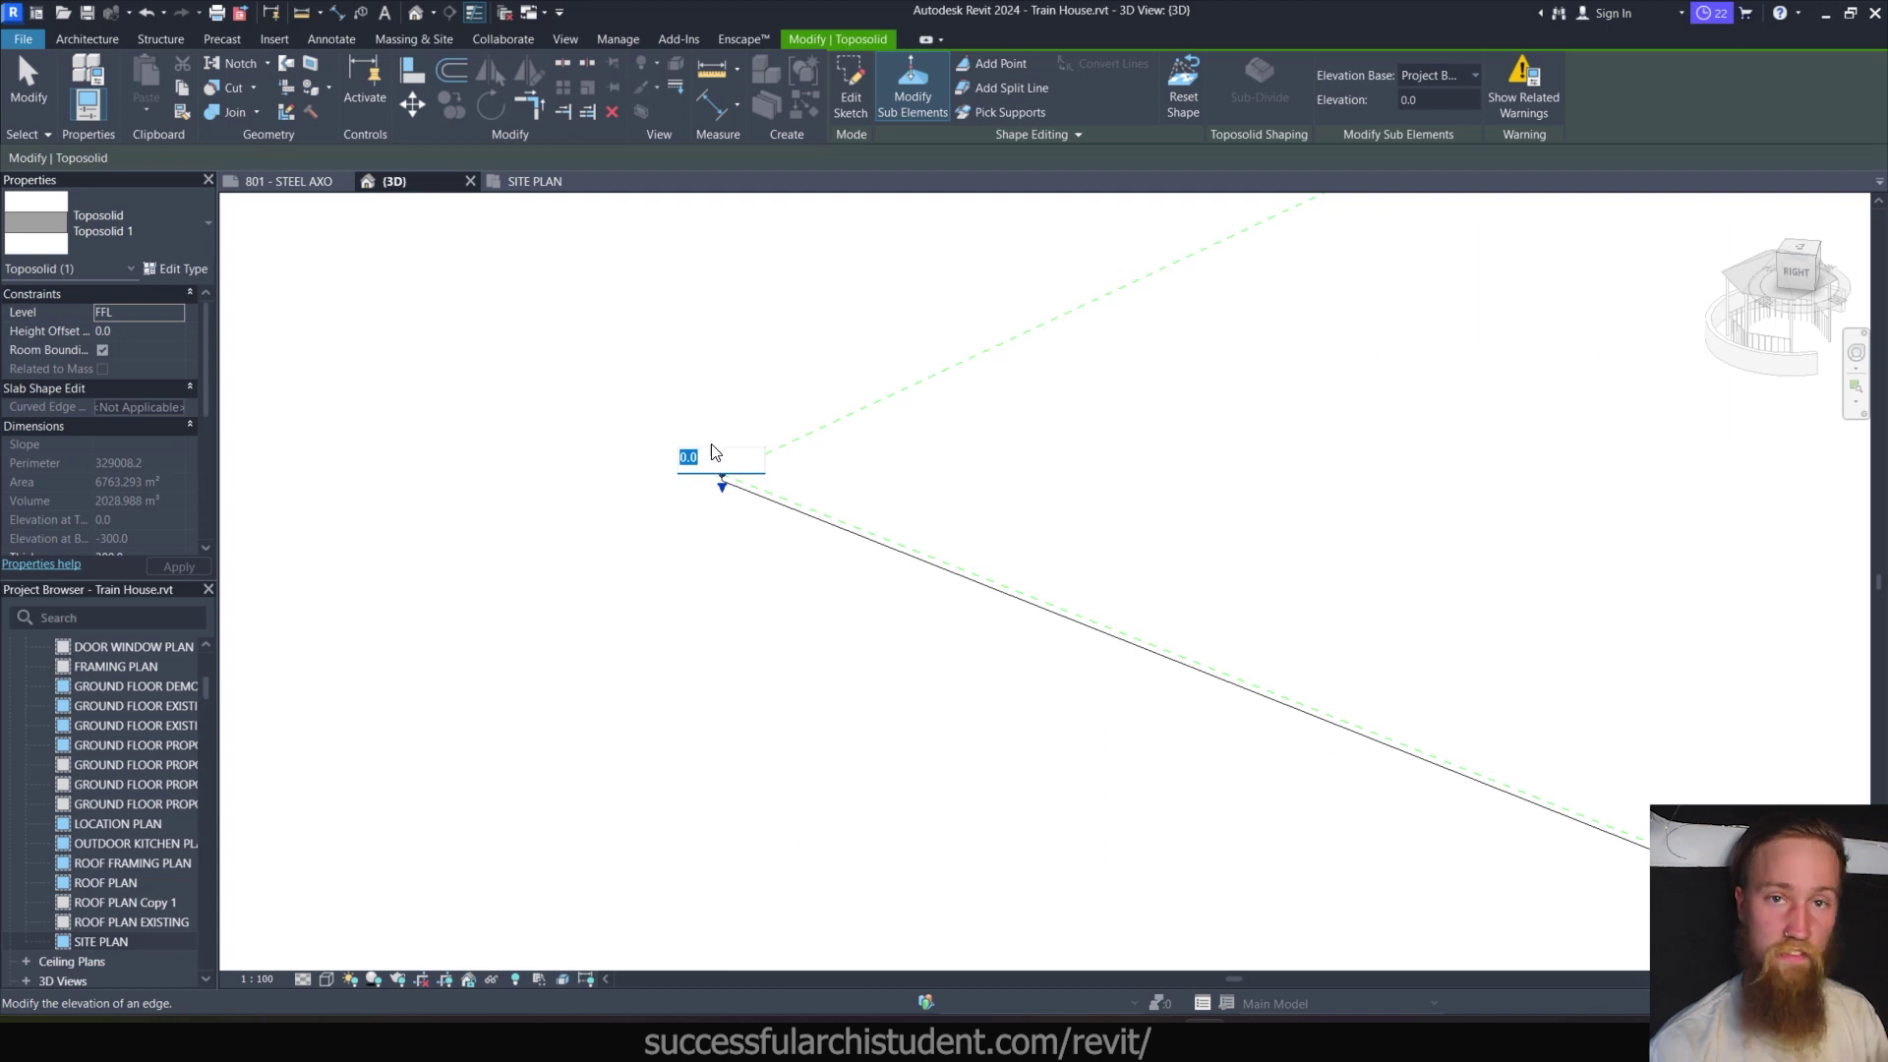
{"action": "type", "text": "400"}
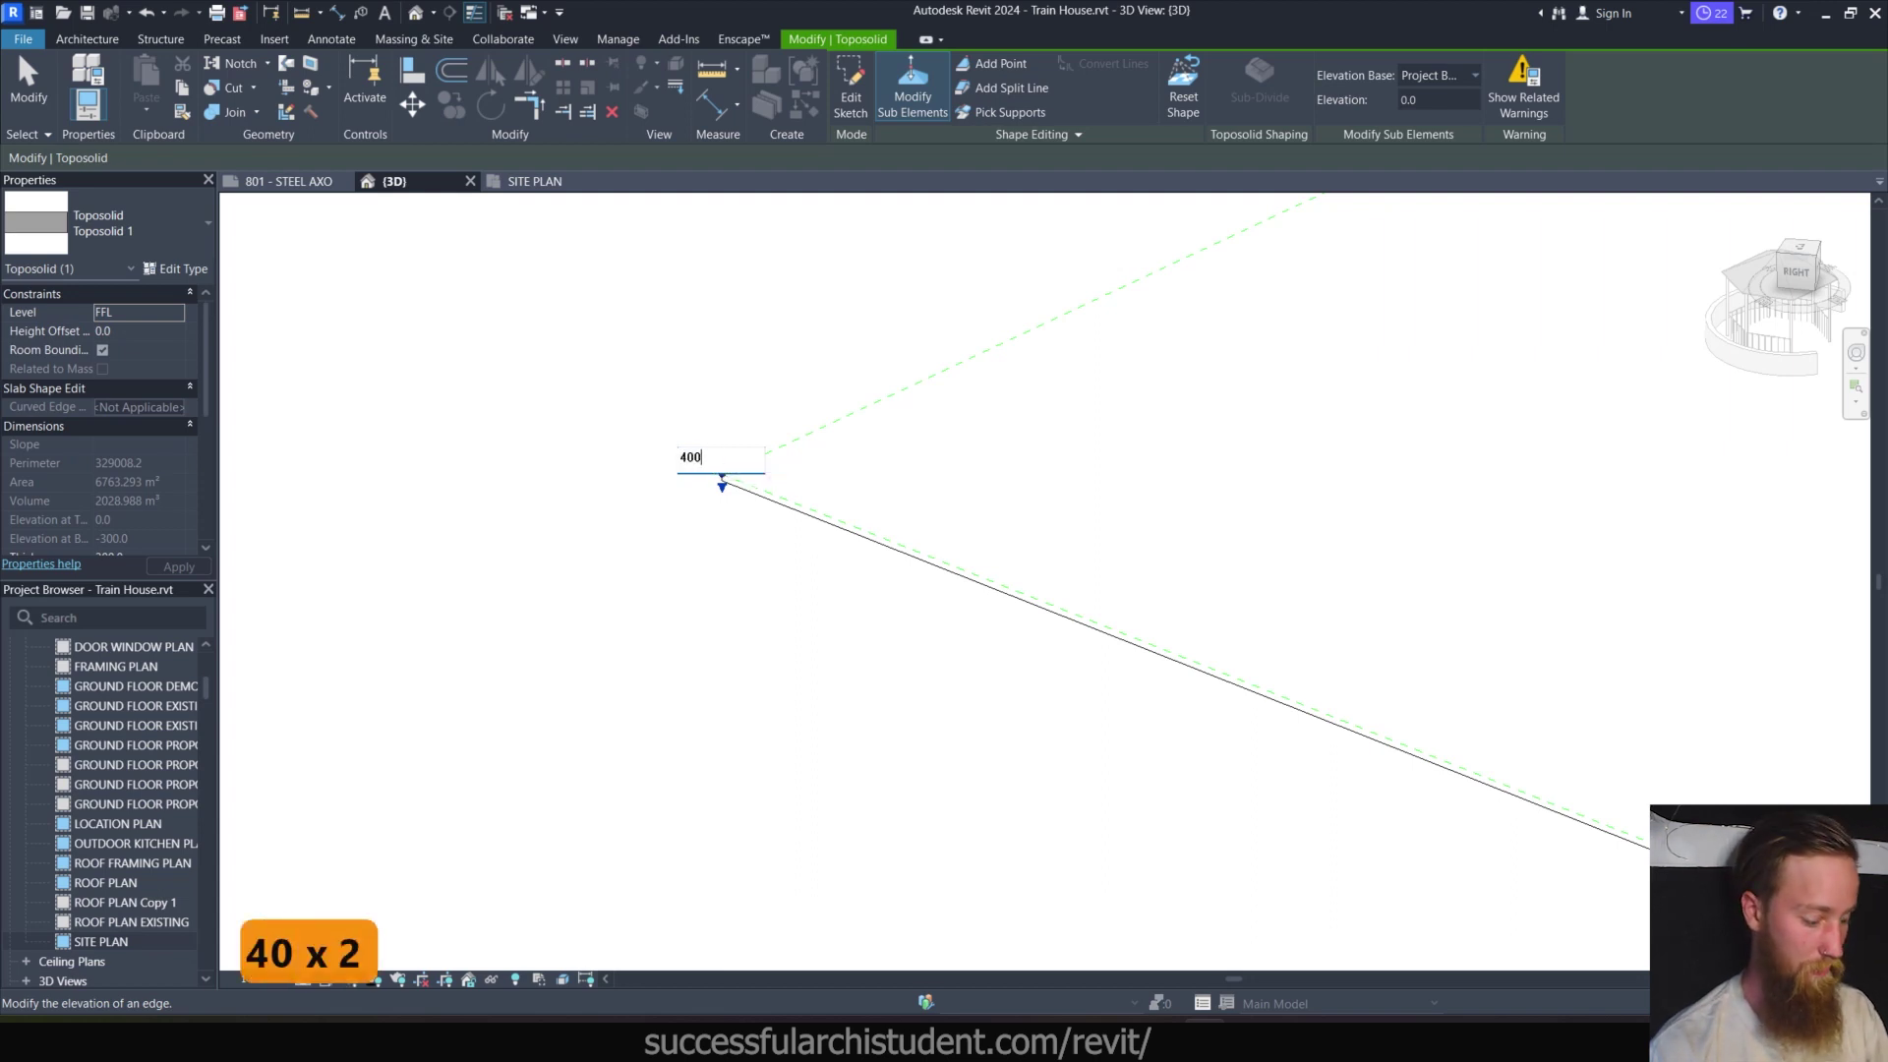
{"action": "key", "text": "Return"}
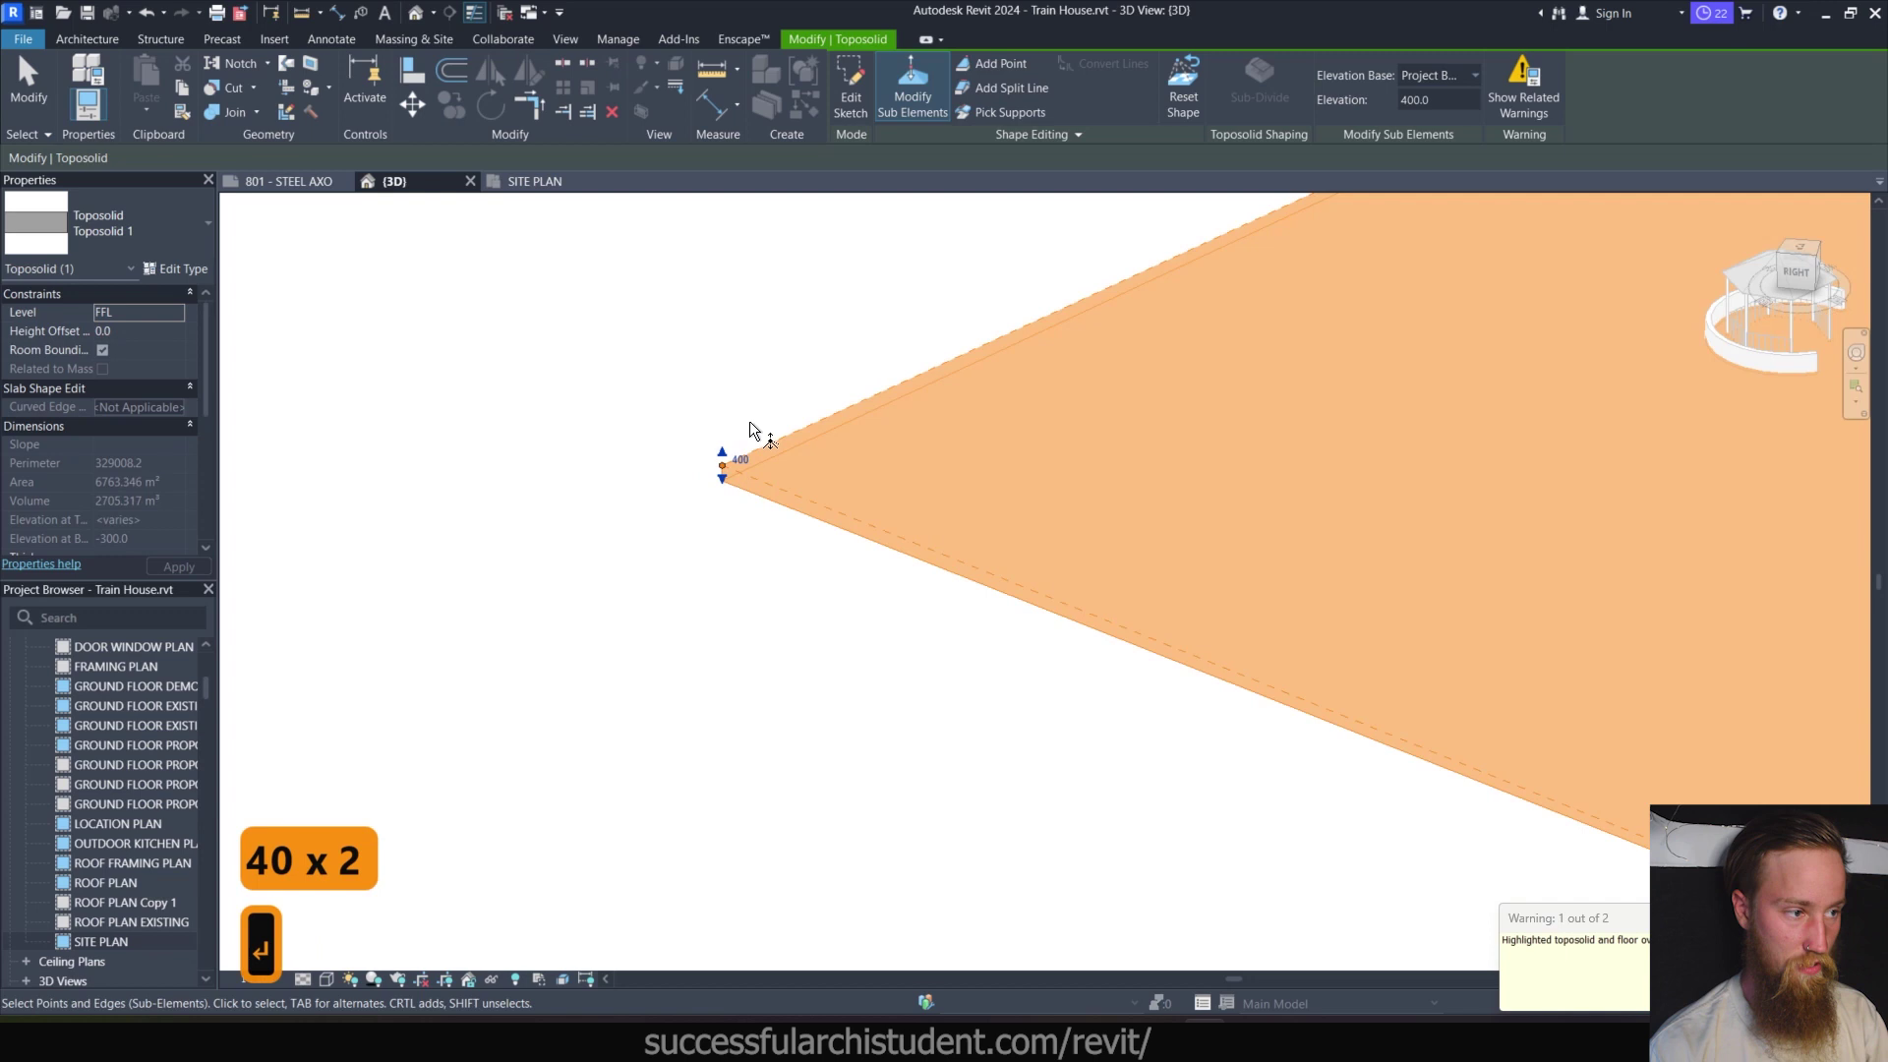
{"action": "scroll", "coordinate": [782, 456], "scroll_direction": "down", "scroll_amount": 4}
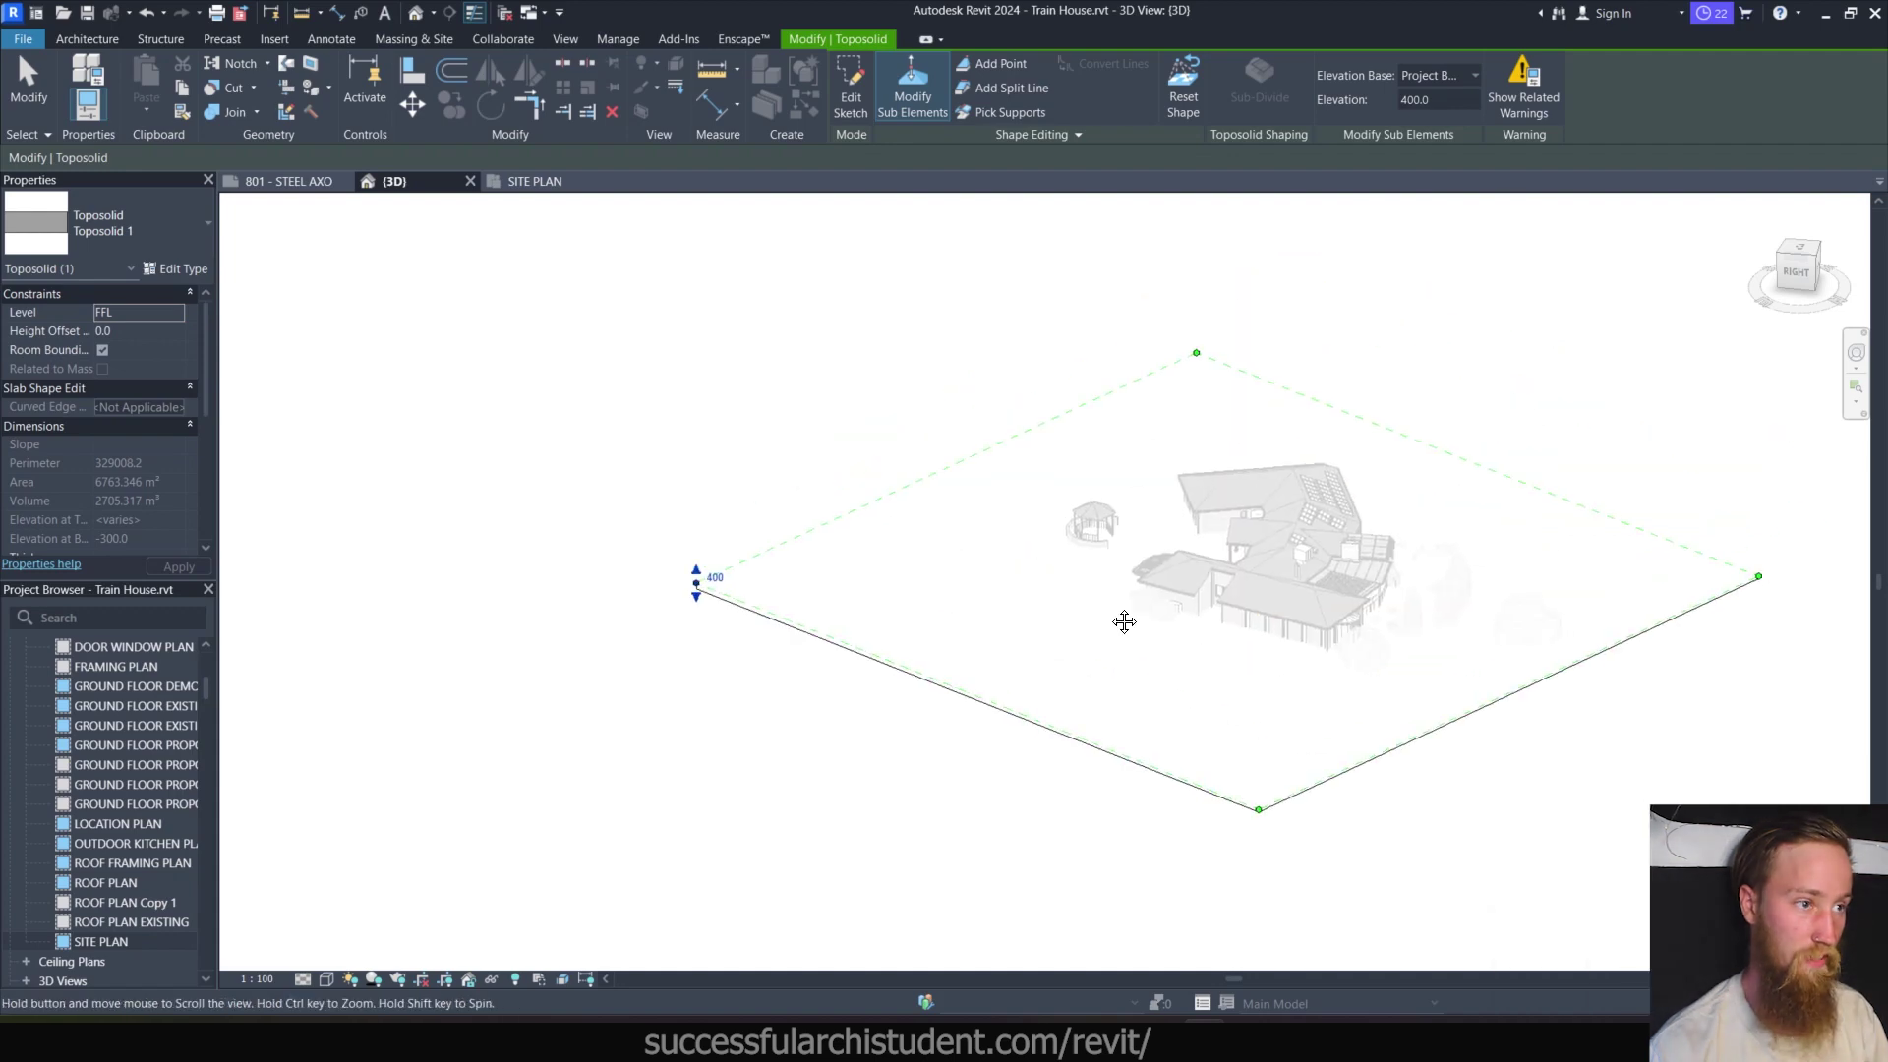
{"action": "scroll", "coordinate": [1007, 391], "scroll_direction": "up", "scroll_amount": 2}
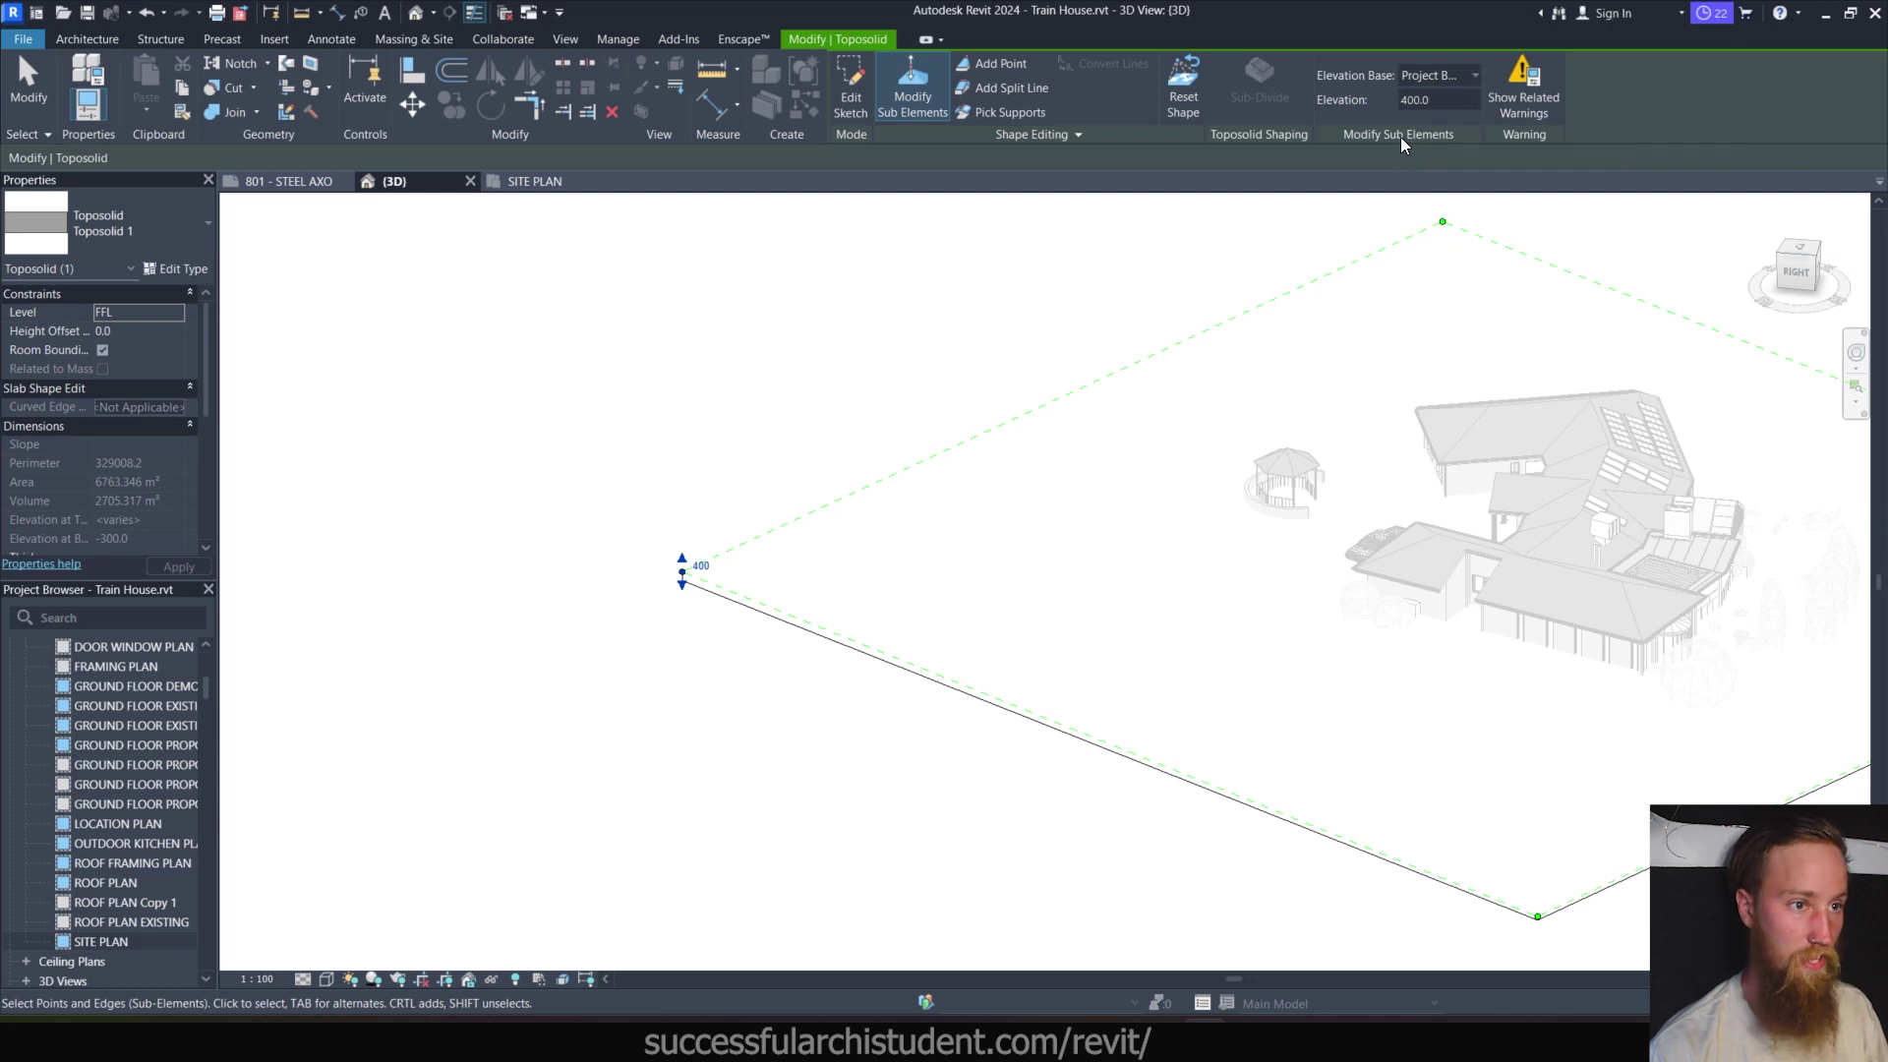
{"action": "left_click", "coordinate": [1439, 102]}
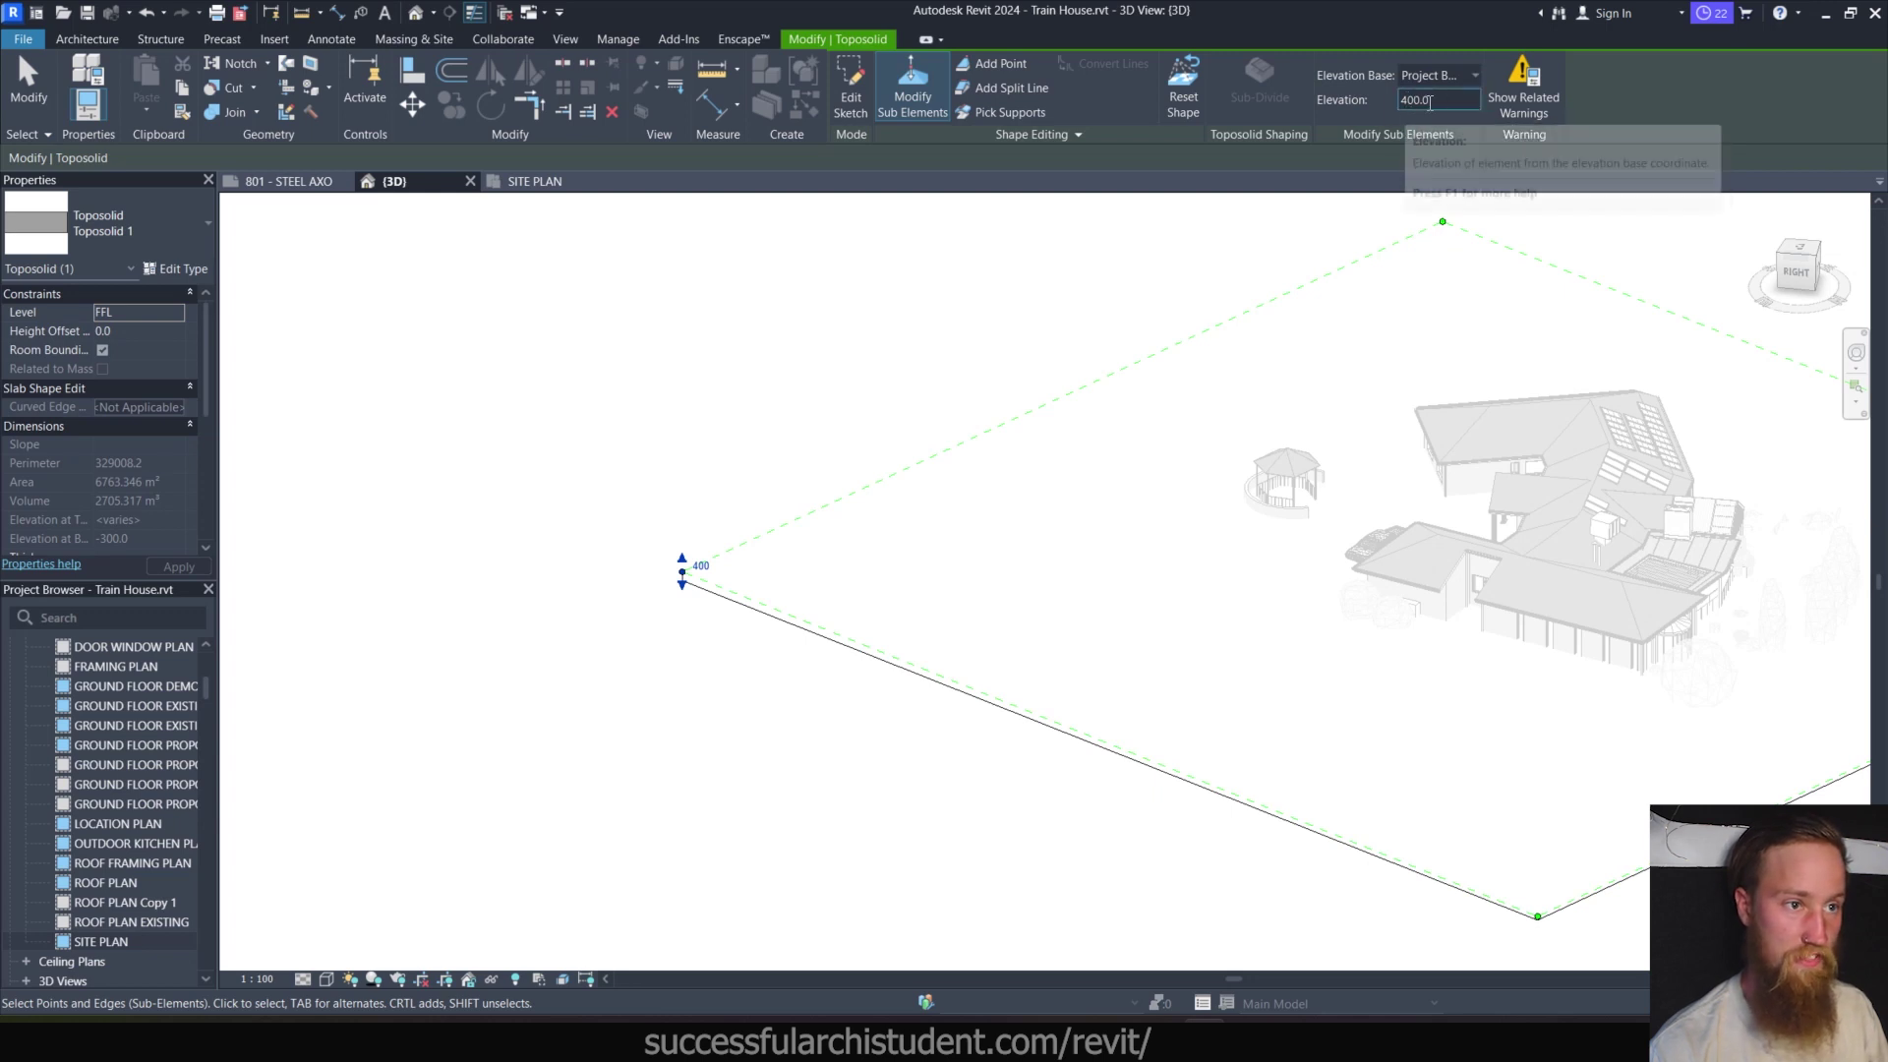
{"action": "type", "text": "800"}
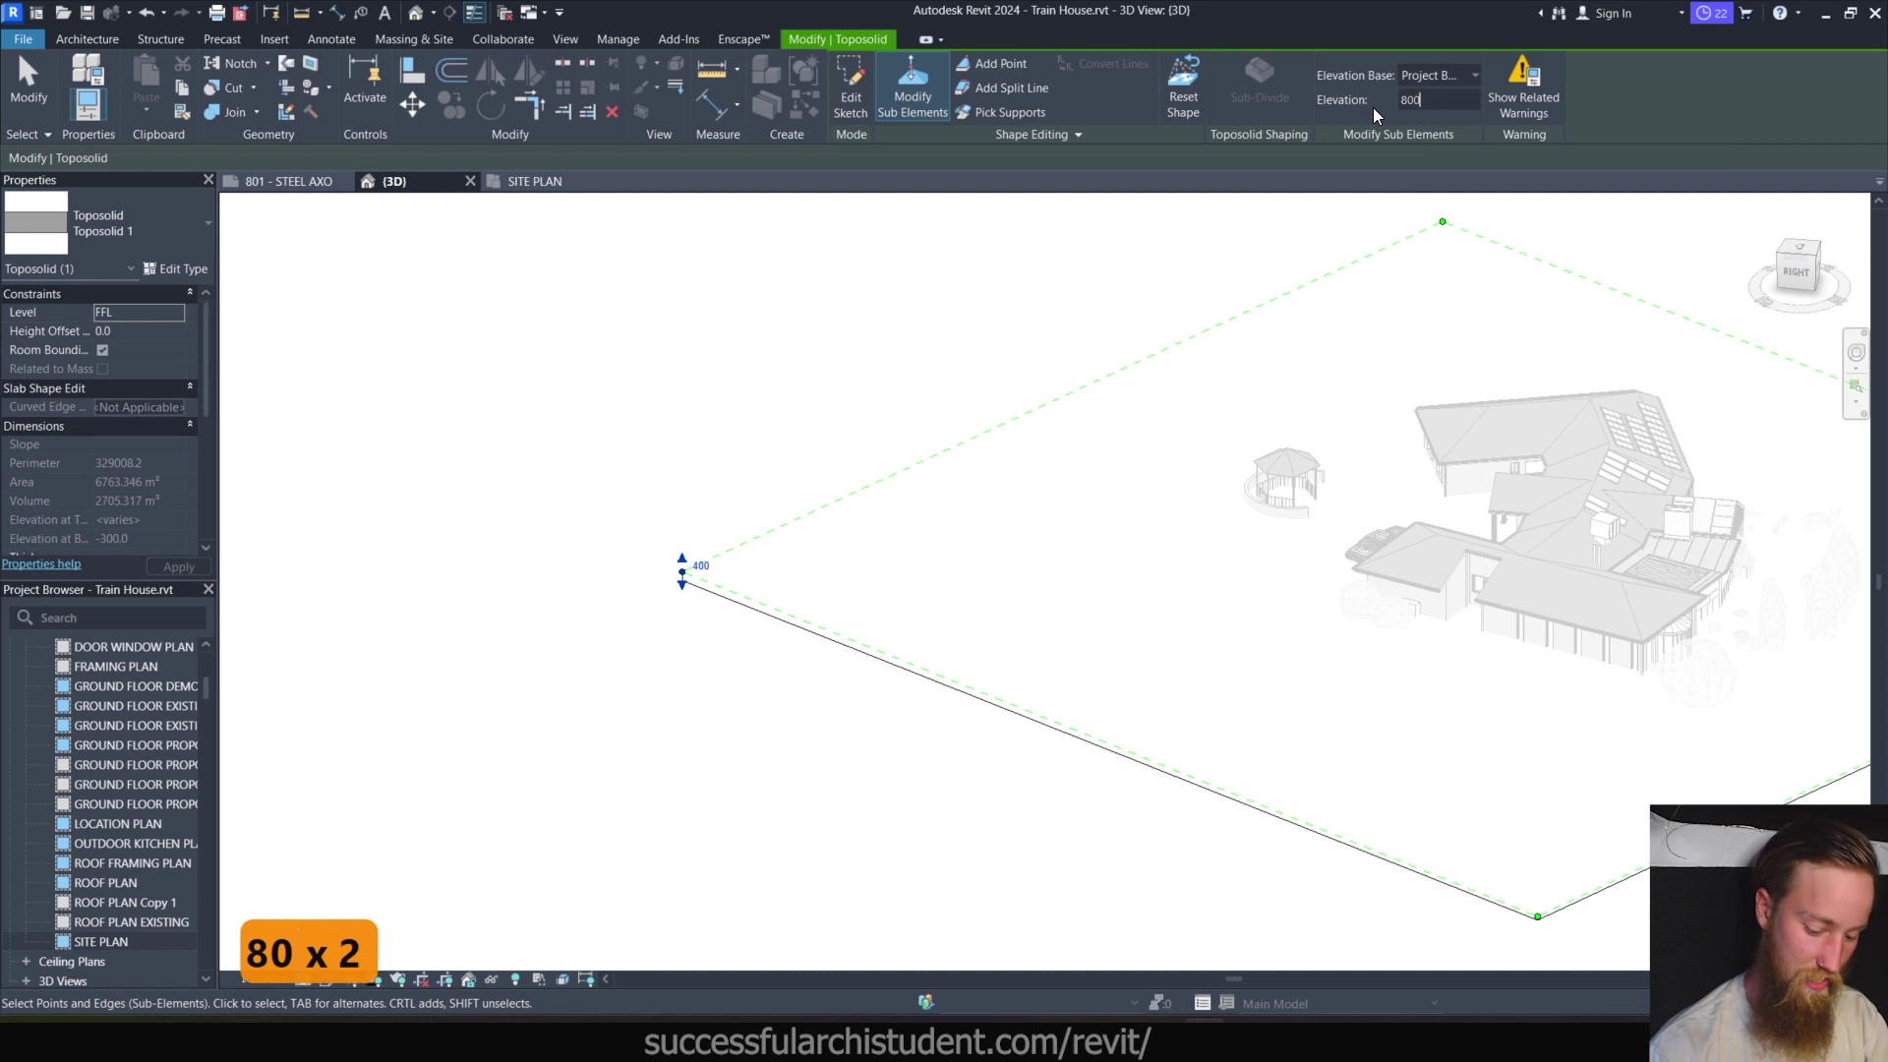
{"action": "key", "text": "Return"}
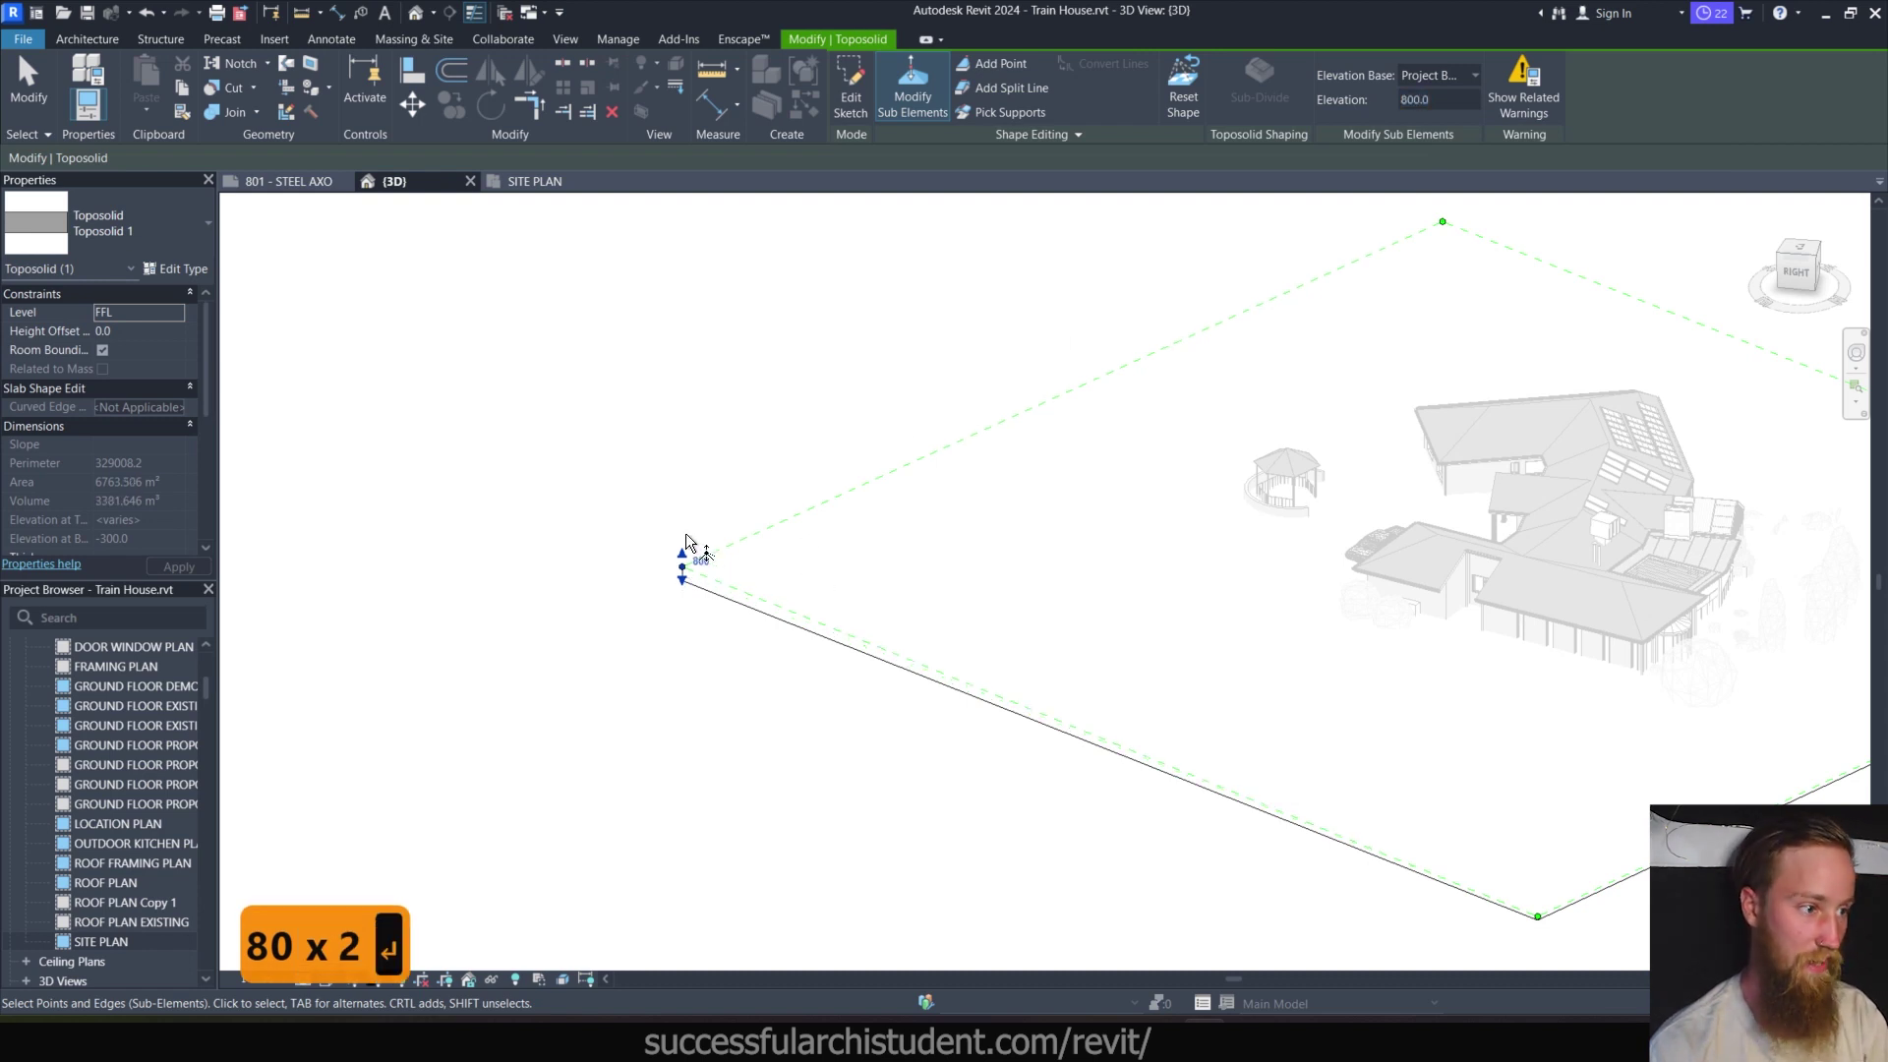
Set the left and top corner points to 3000 elevation and finish point editing.
{"action": "left_click", "coordinate": [1448, 102]}
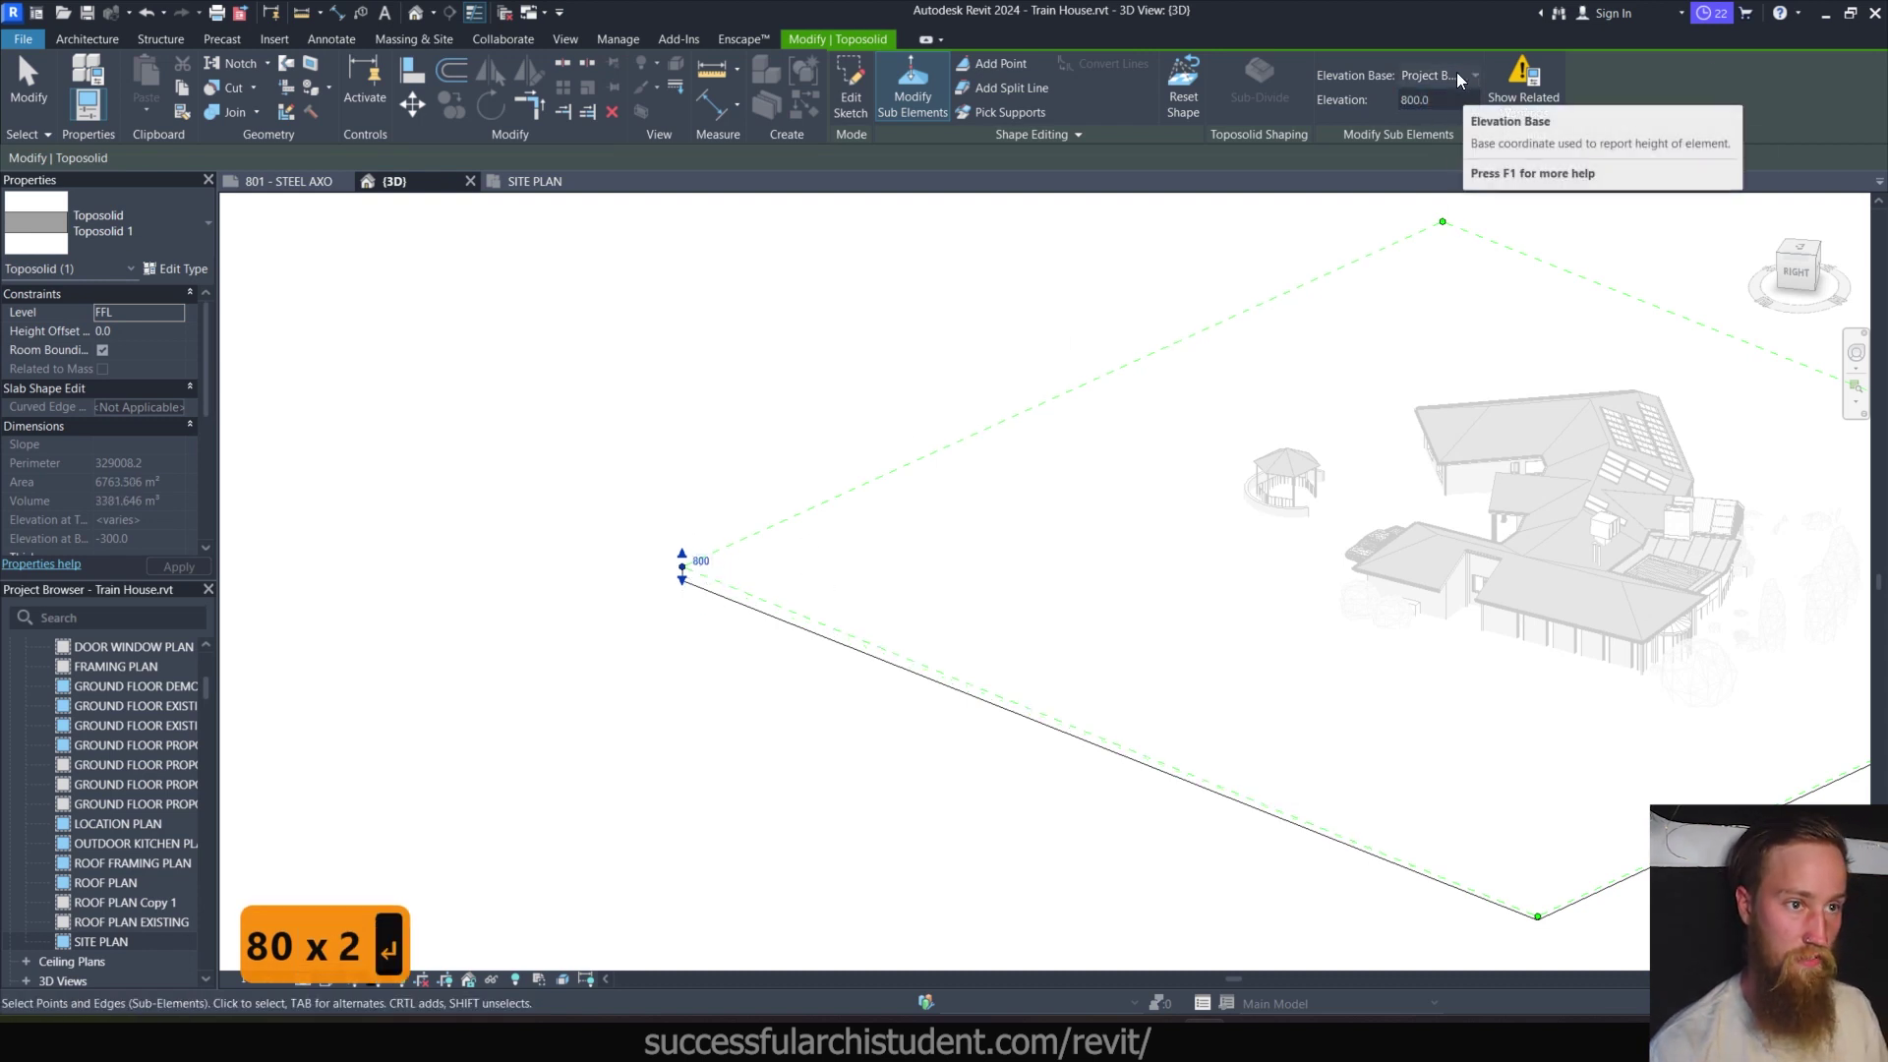
{"action": "left_click", "coordinate": [1455, 72]}
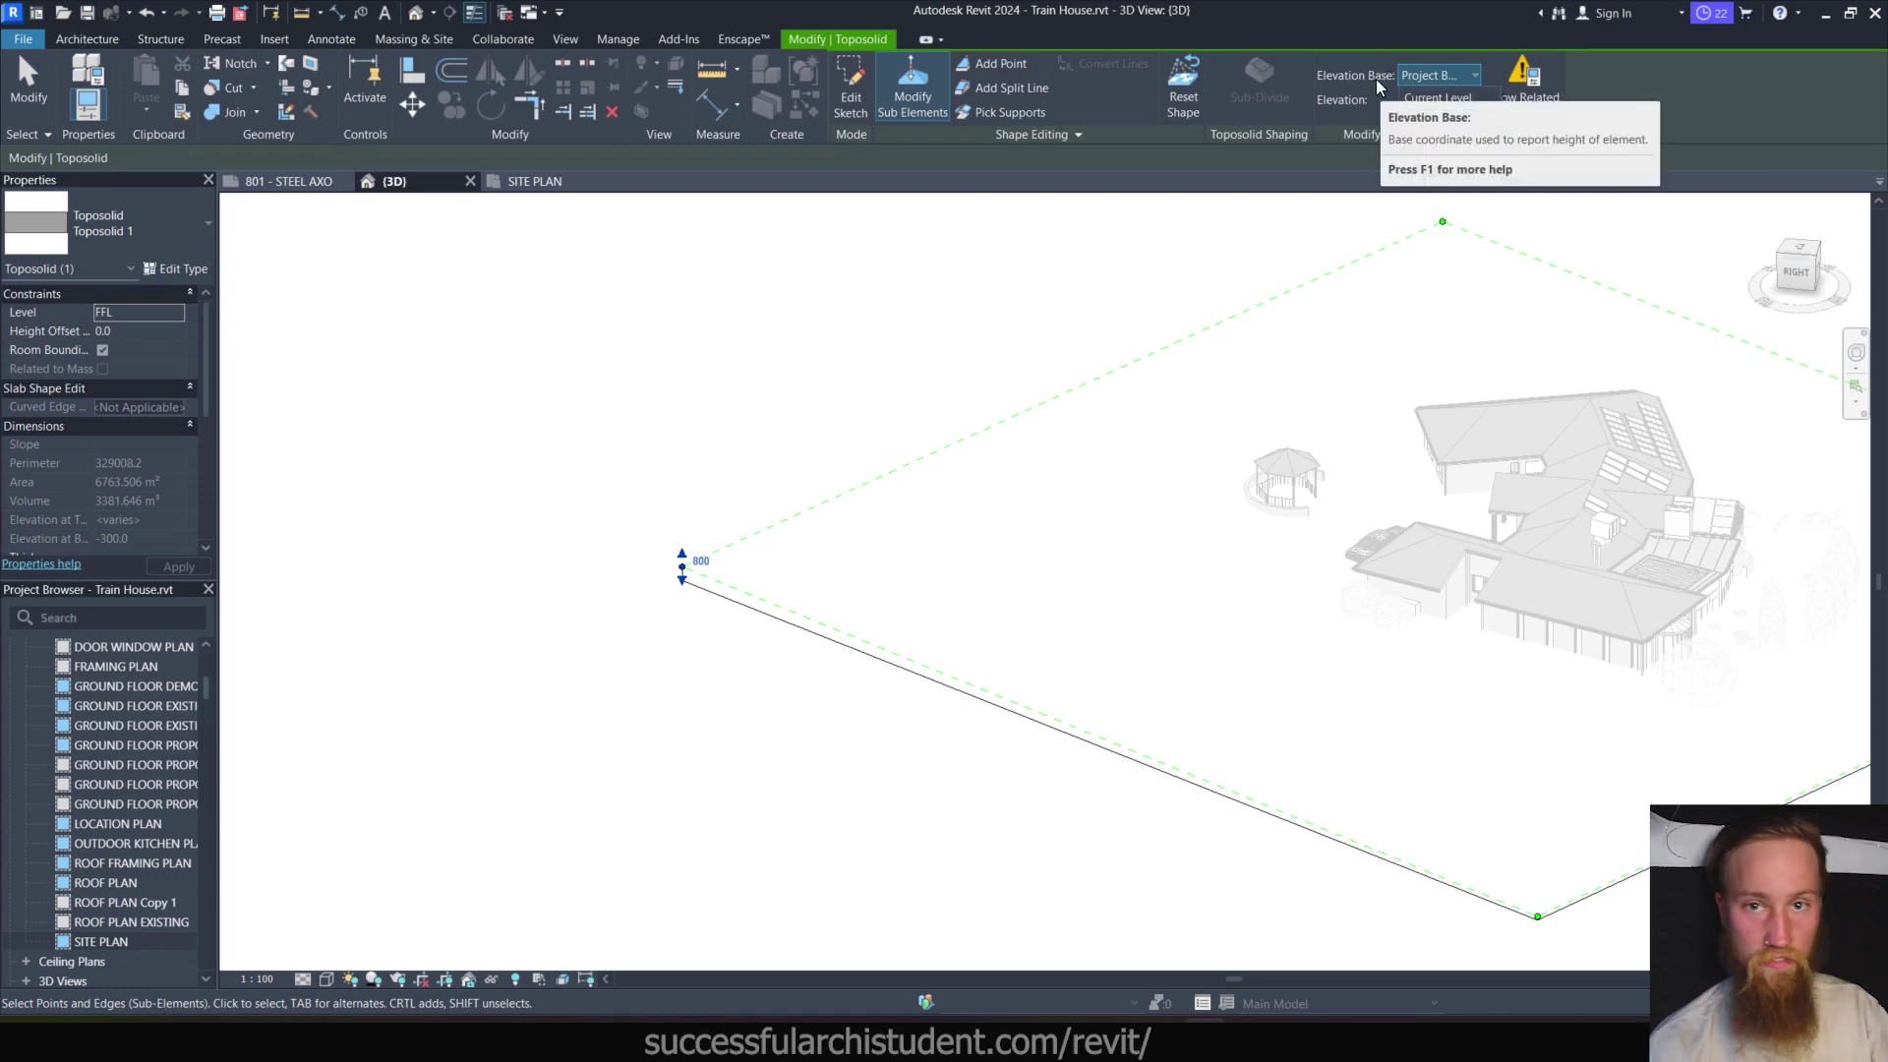
{"action": "key", "text": "ctrl+z"}
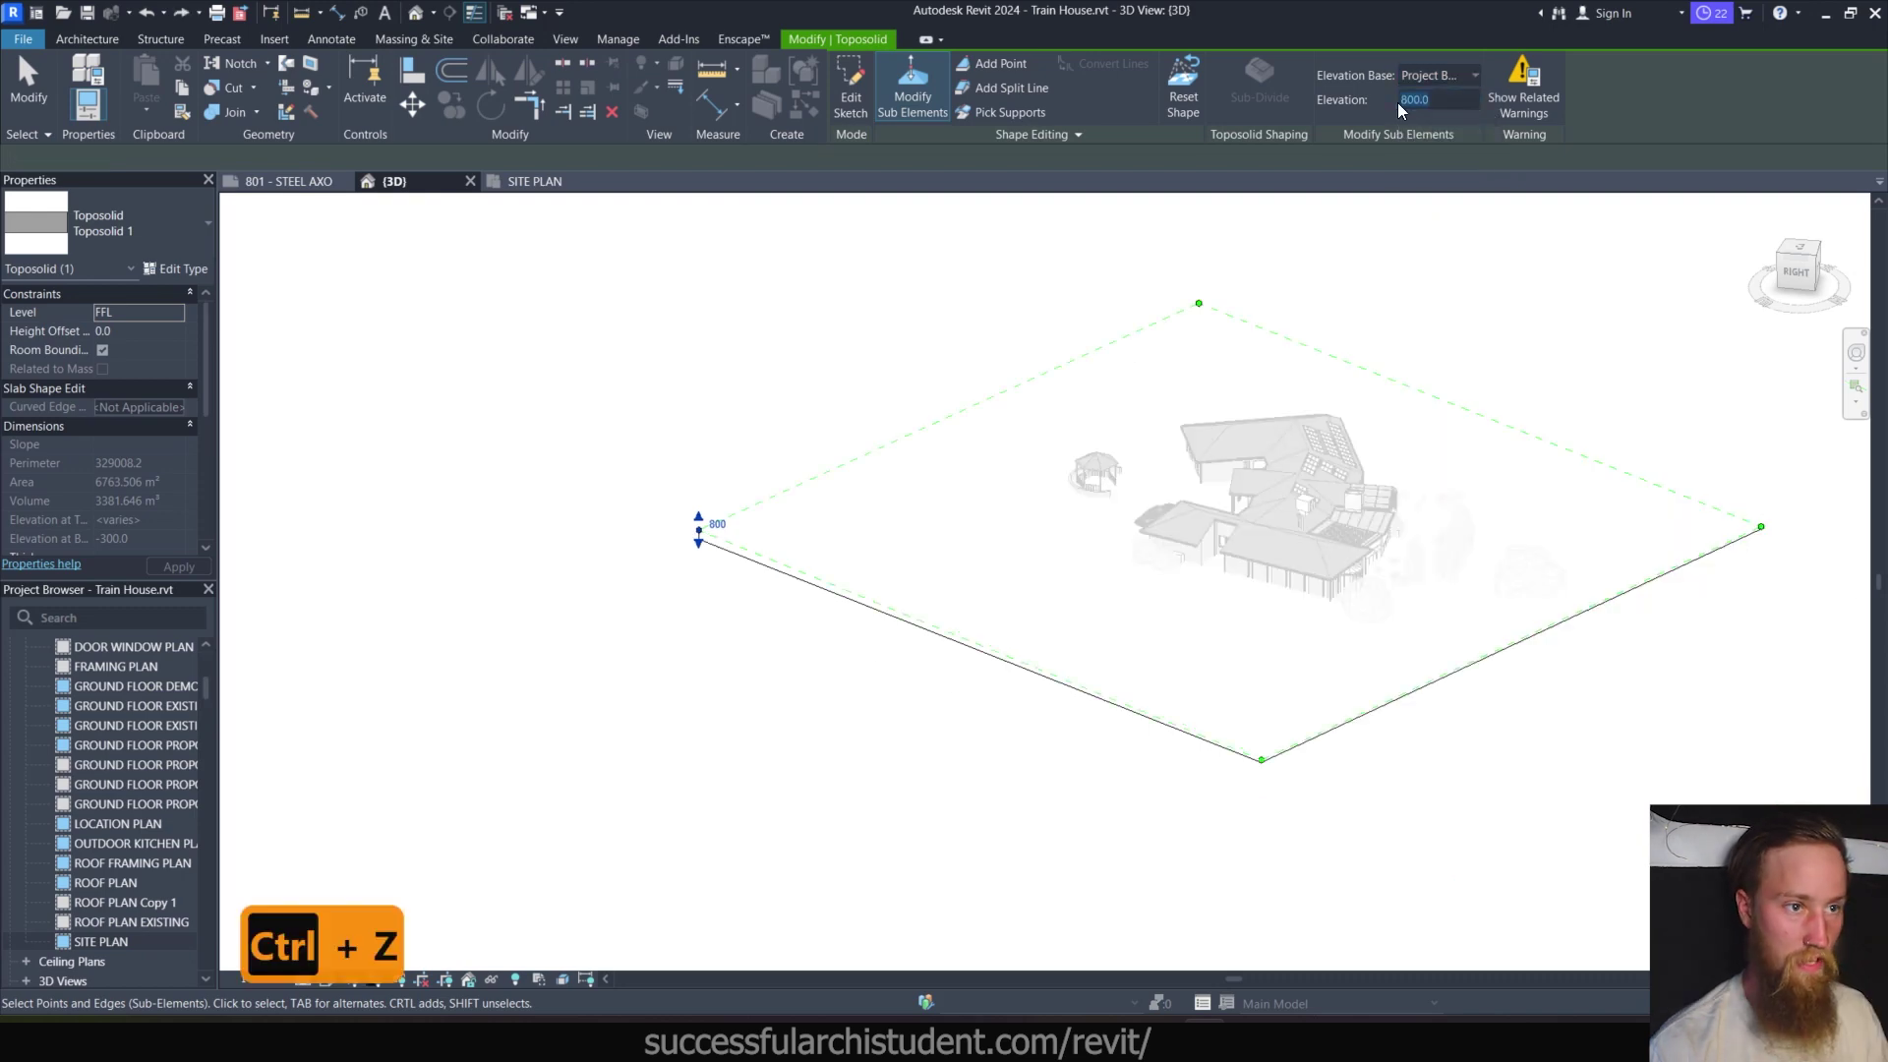
{"action": "type", "text": "3000"}
{"action": "key", "text": "Return"}
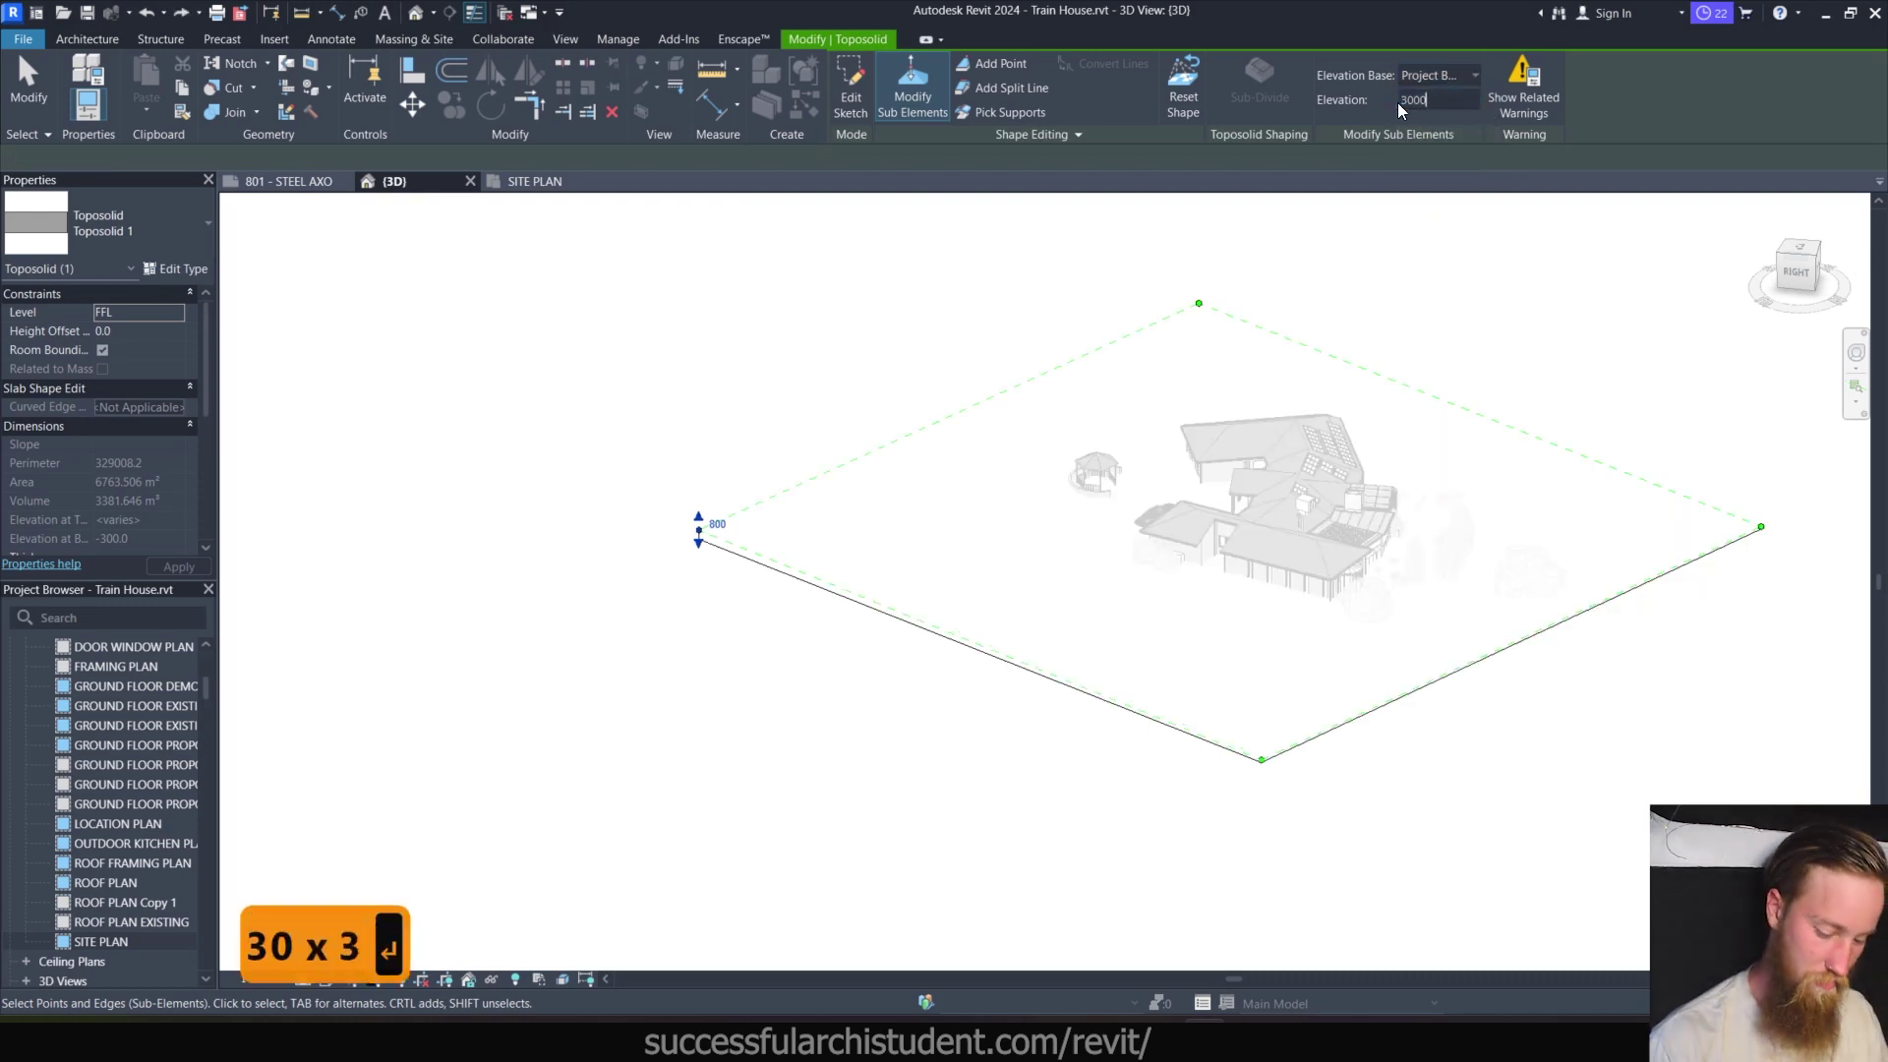
{"action": "left_click", "coordinate": [1199, 303]}
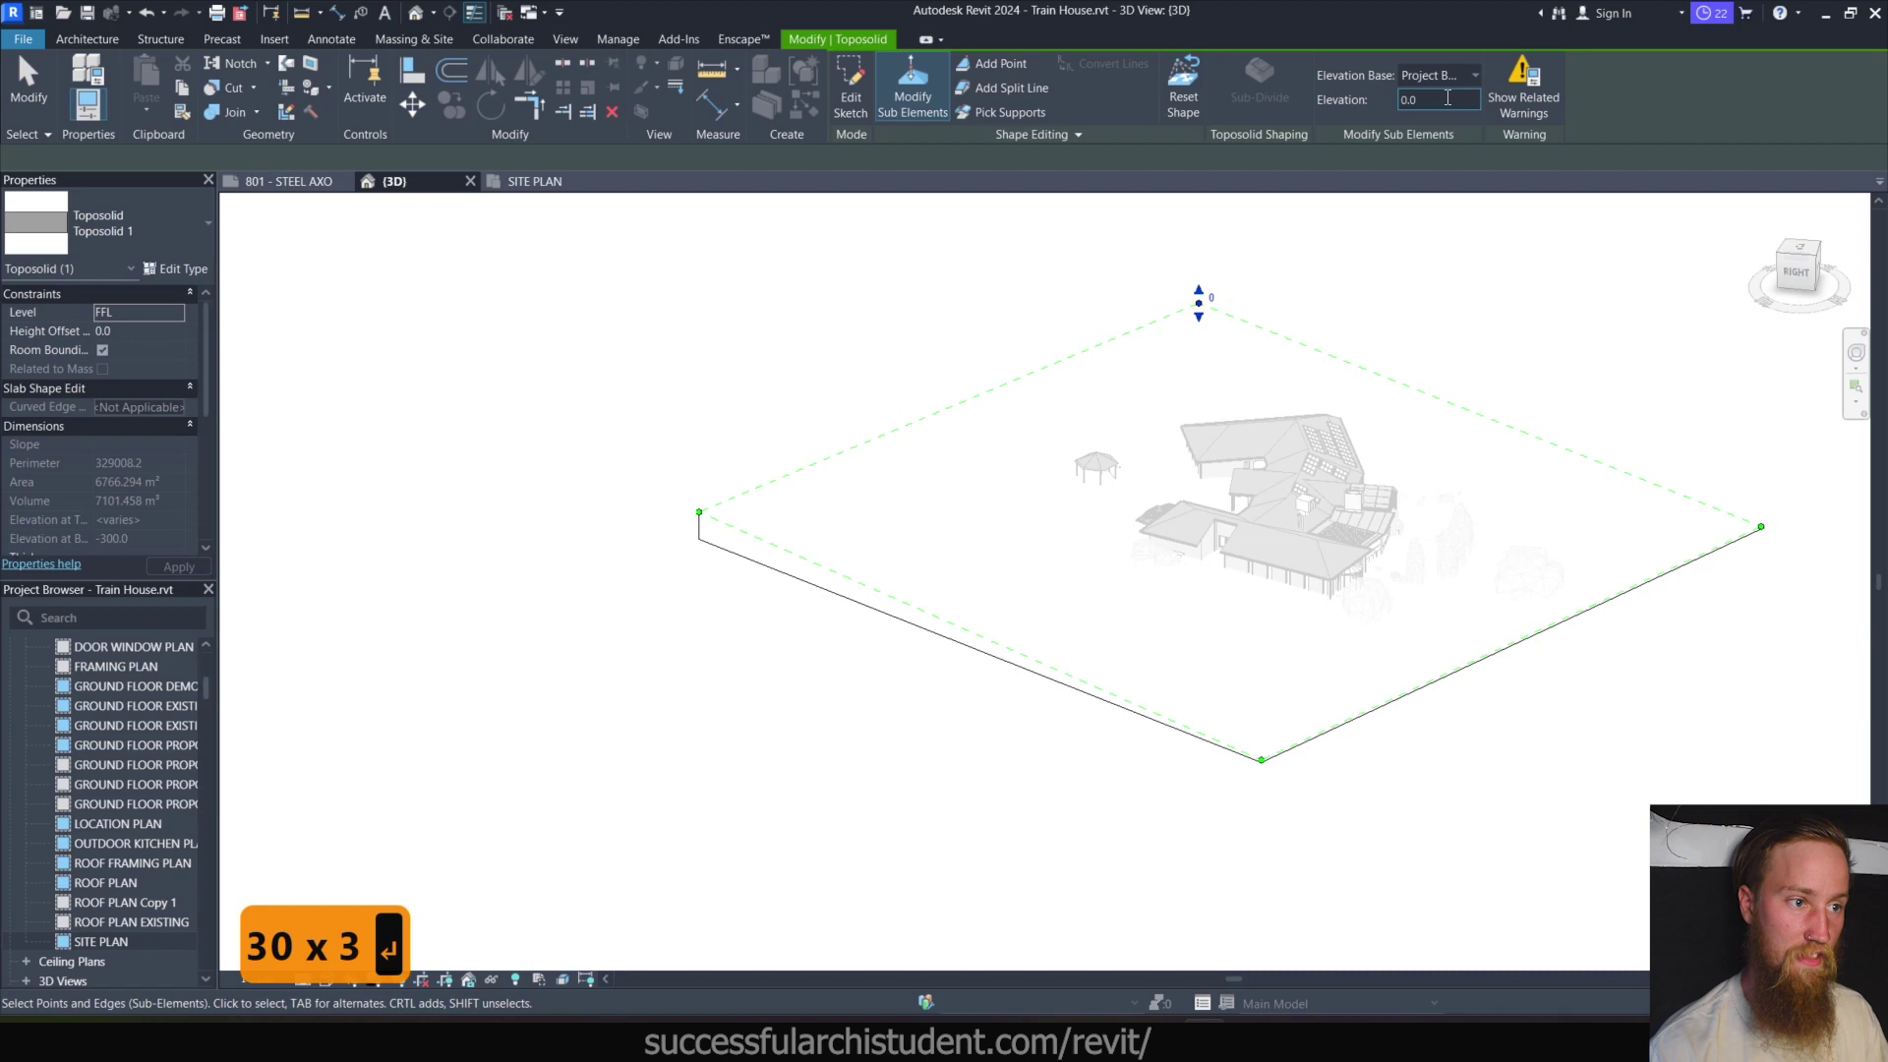
{"action": "type", "text": "3000"}
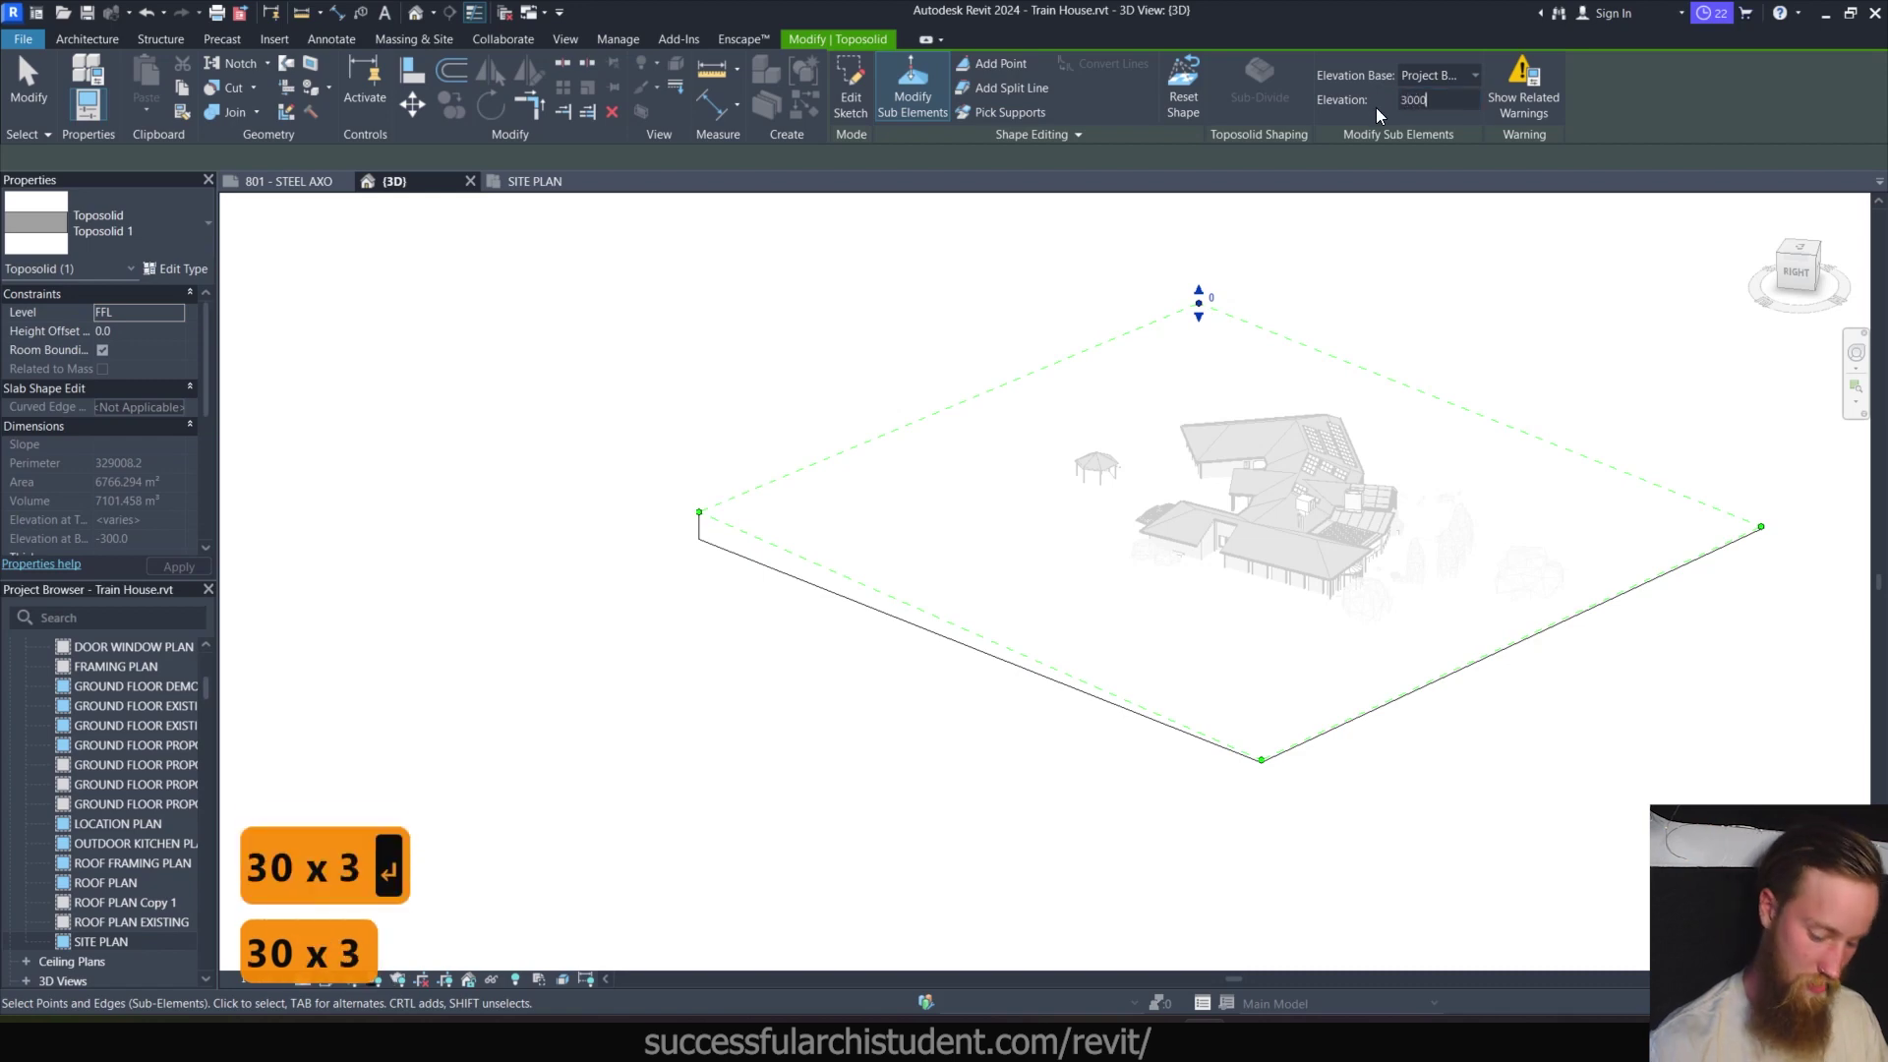
{"action": "key", "text": "Escape"}
{"action": "middle_click_drag", "start_coordinate": [1377, 413], "coordinate": [1451, 470], "text": "shift"}
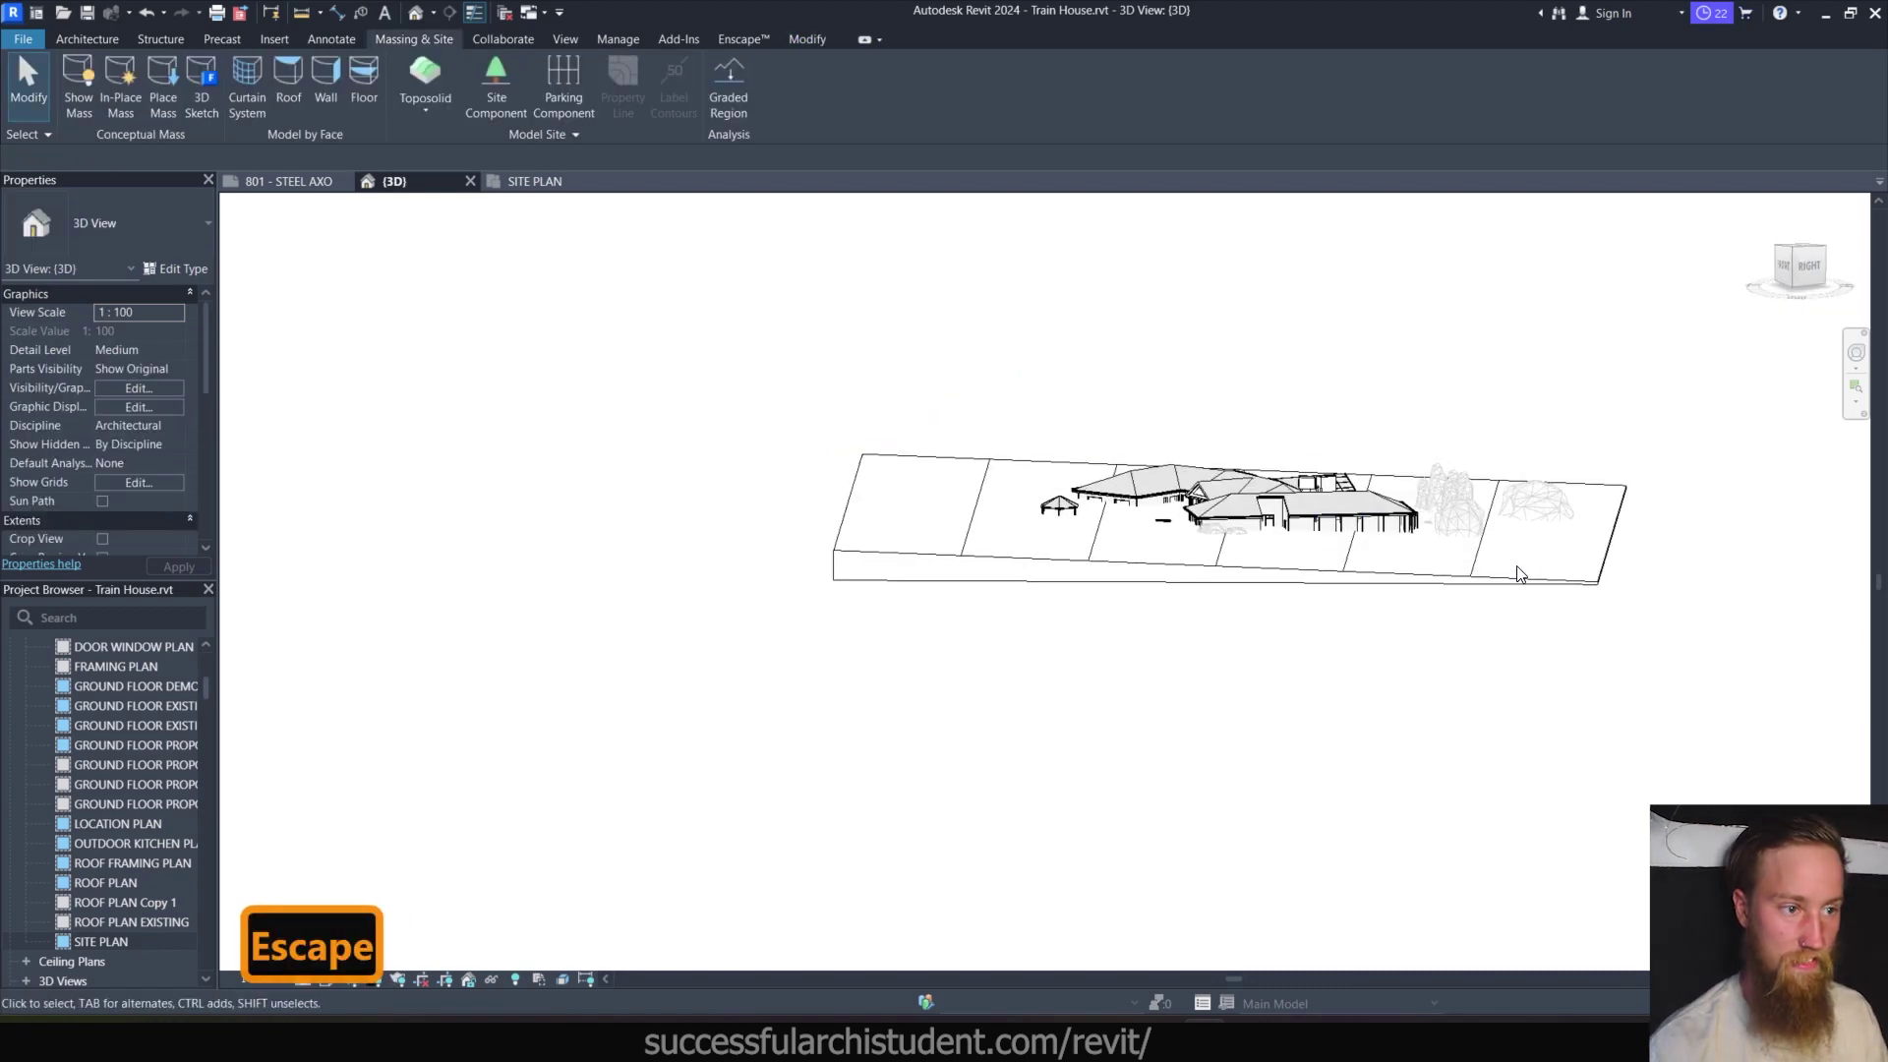
Select the sloped toposolid and orbit to a higher, angled view of the site.
{"action": "left_click", "coordinate": [847, 510]}
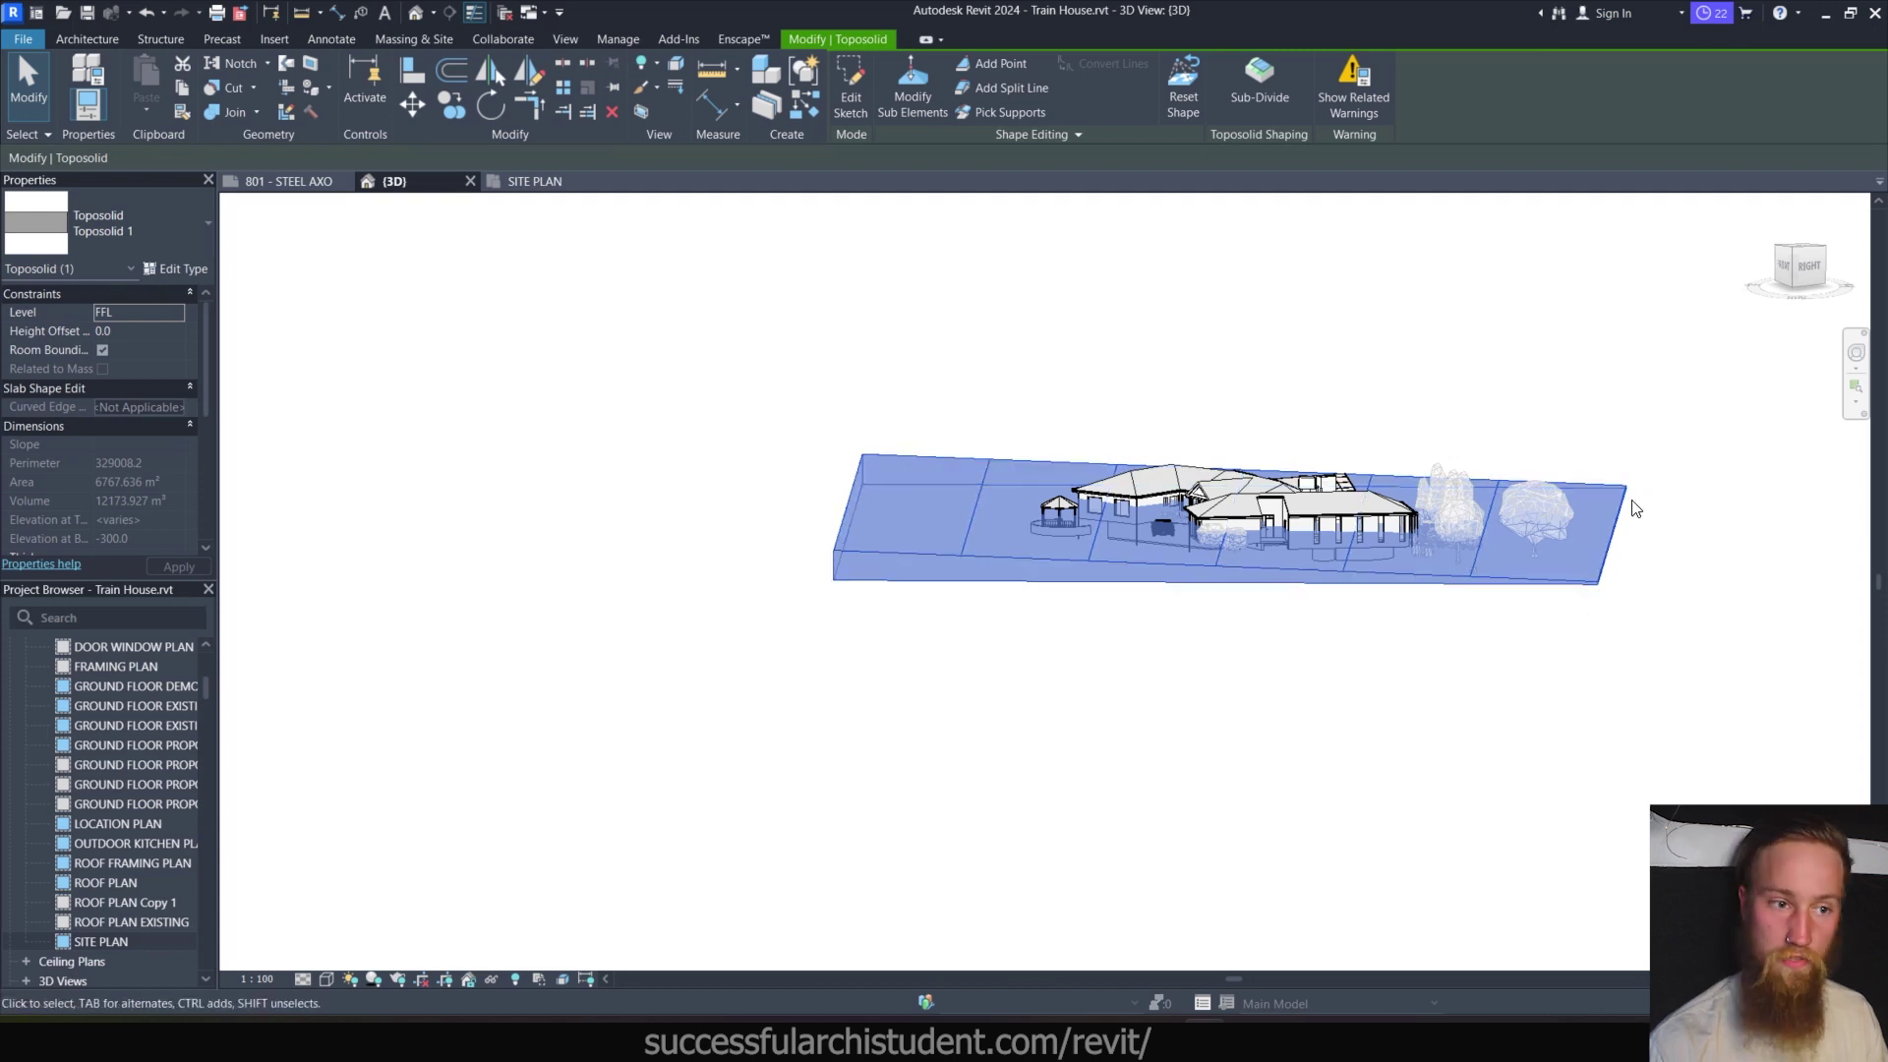
{"action": "middle_click_drag", "start_coordinate": [1088, 515], "coordinate": [963, 573], "text": "shift"}
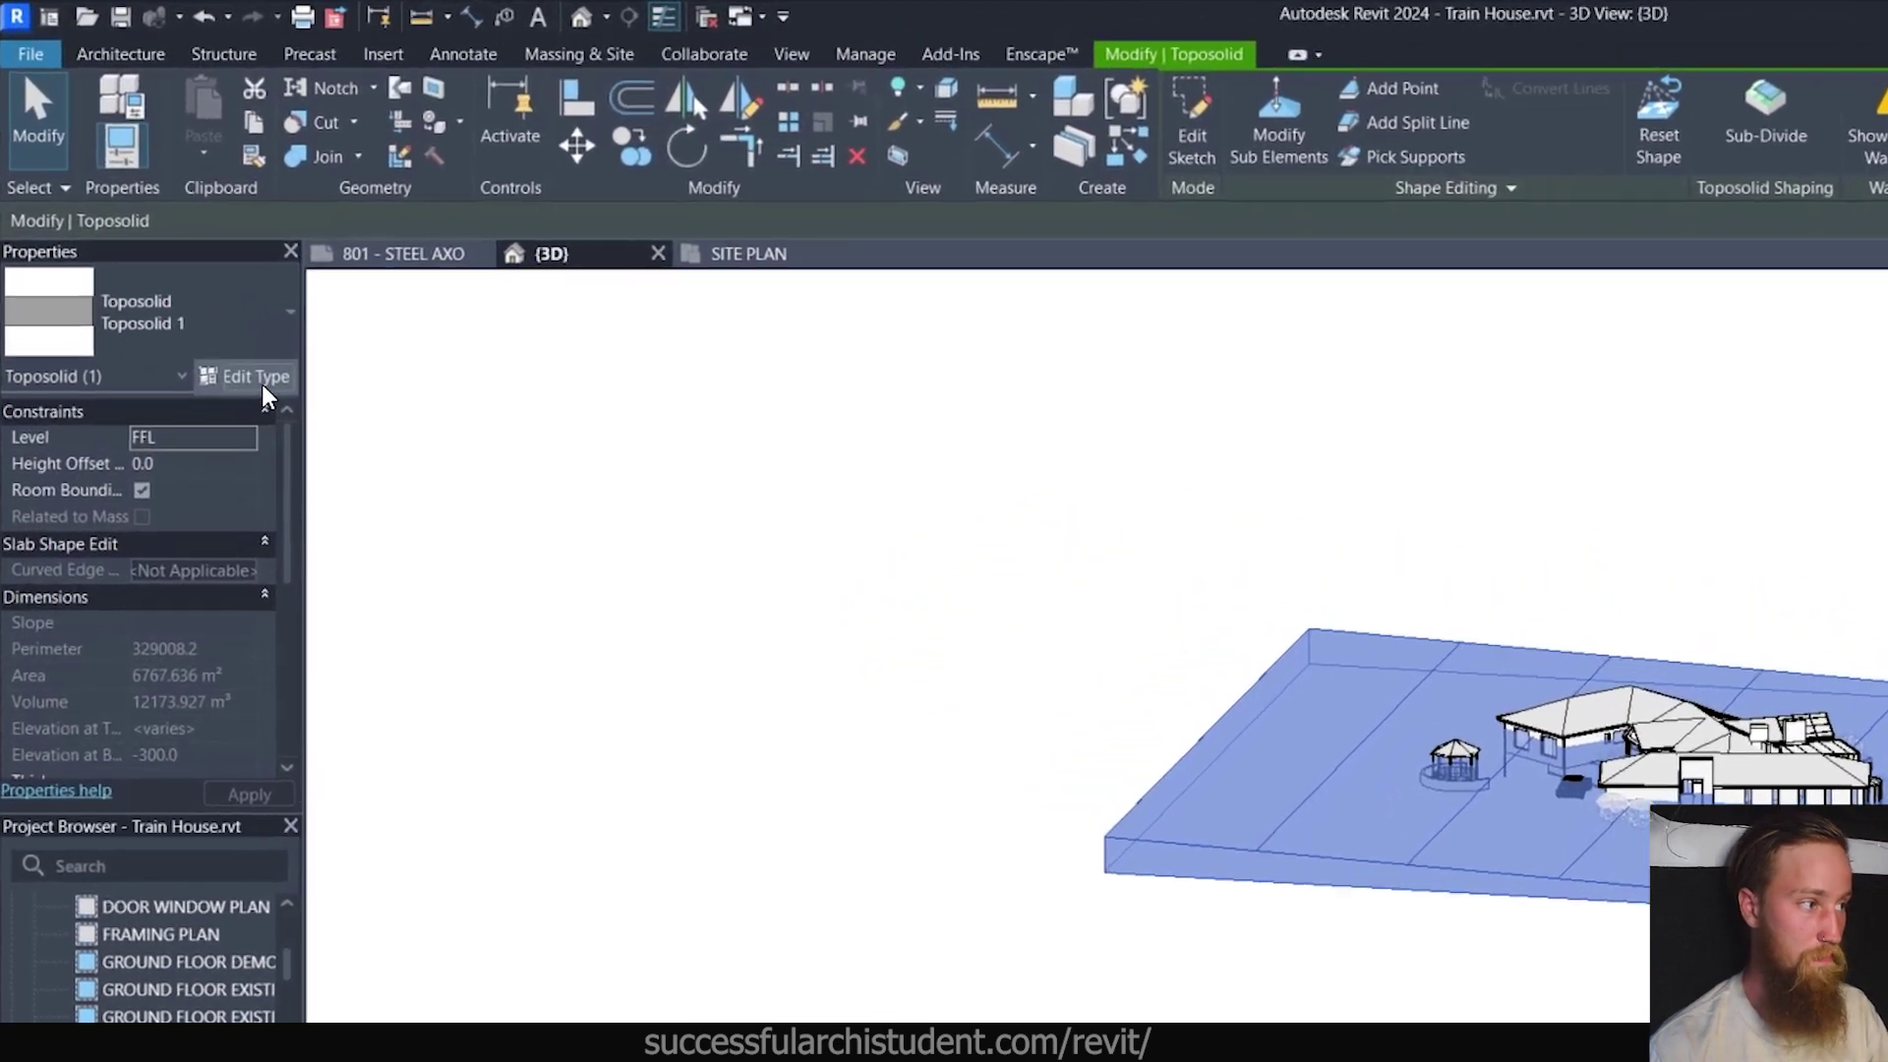
Set the toposolid type's primary contour interval to 500 and apply the type change.
{"action": "left_click", "coordinate": [261, 383]}
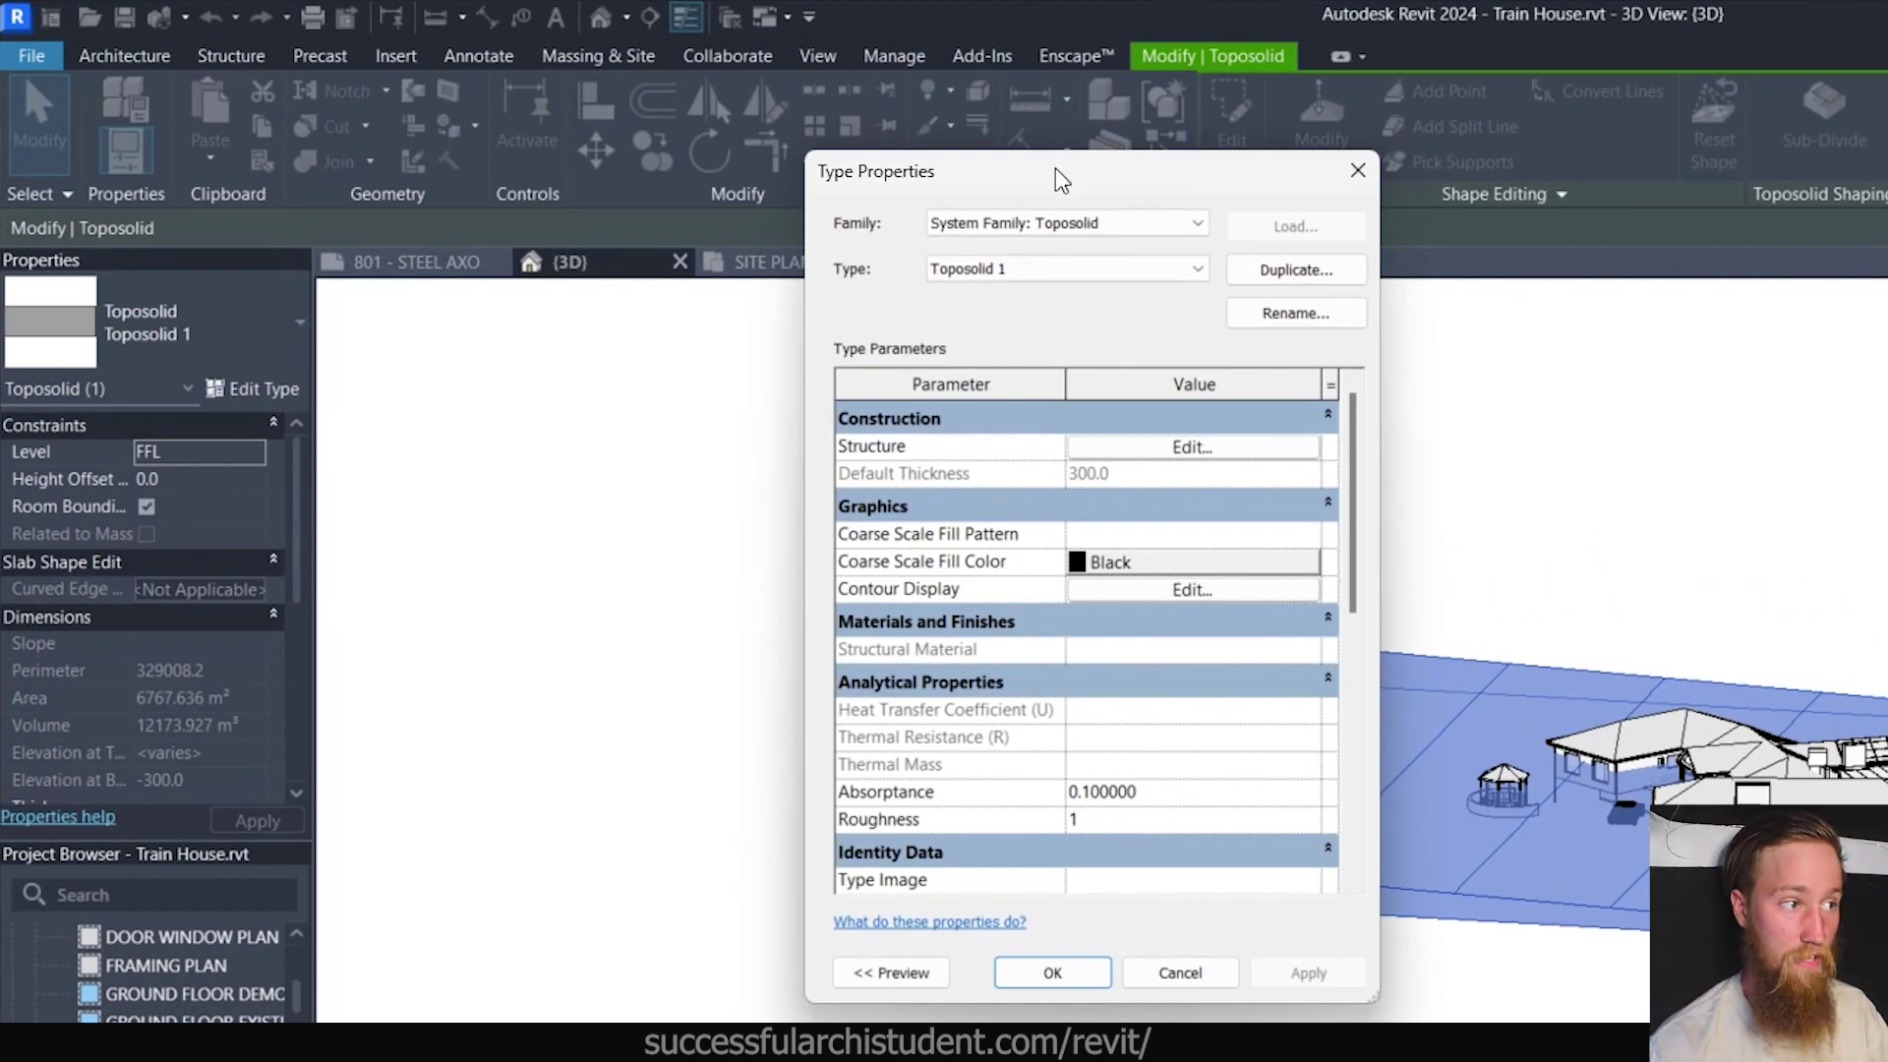
{"action": "left_click_drag", "start_coordinate": [1060, 180], "coordinate": [989, 209]}
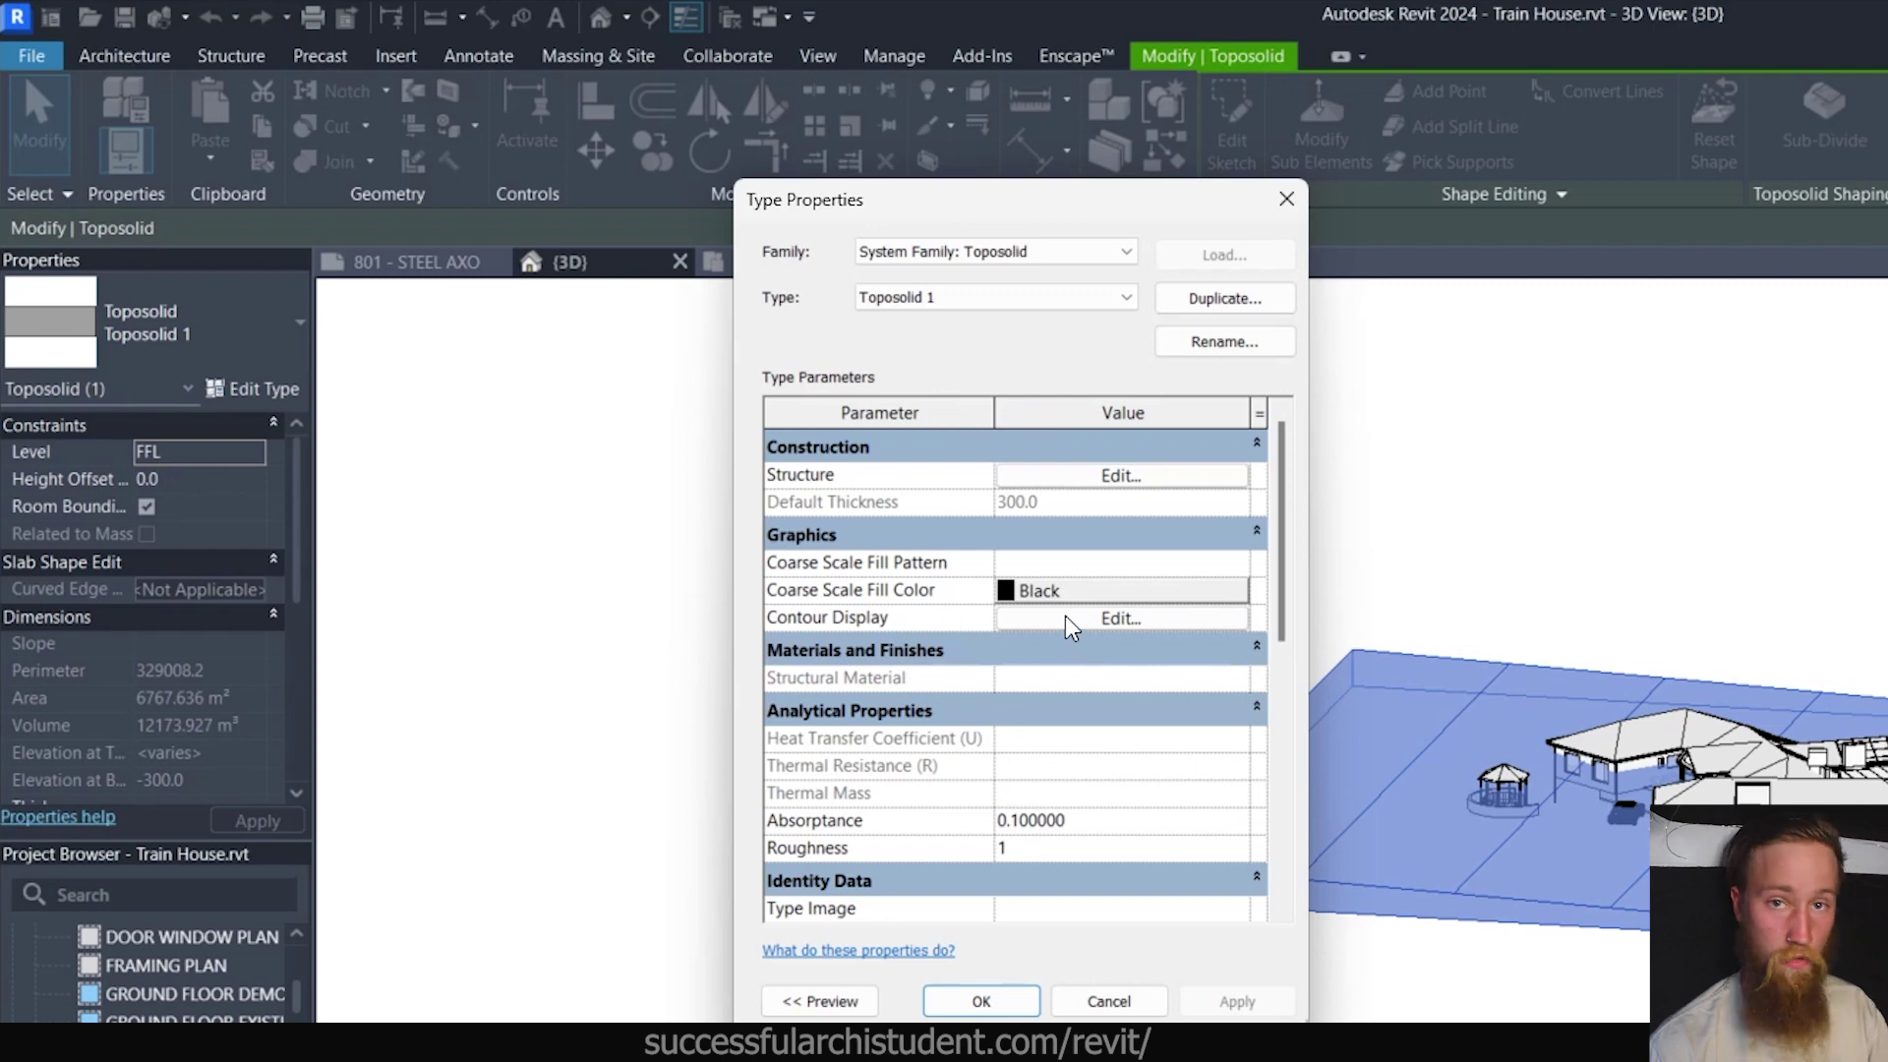
{"action": "left_click", "coordinate": [1006, 624]}
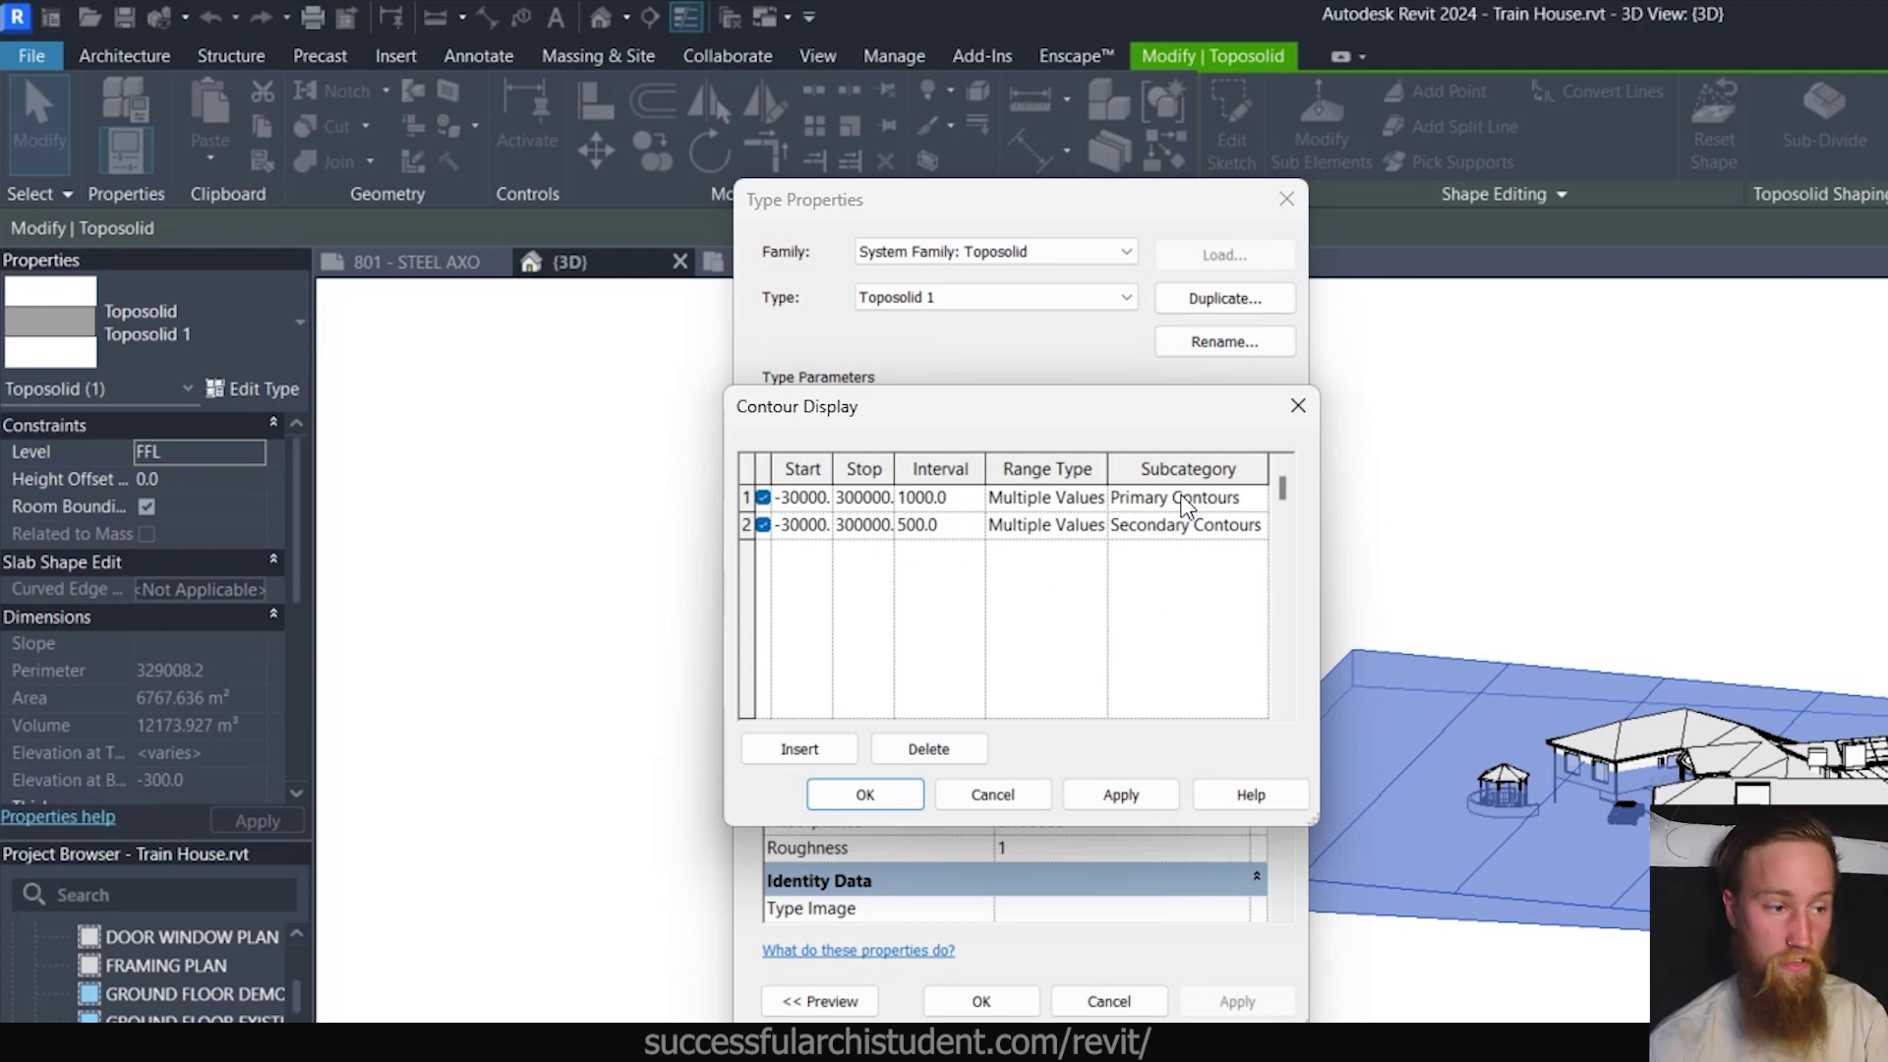
{"action": "left_click", "coordinate": [942, 499]}
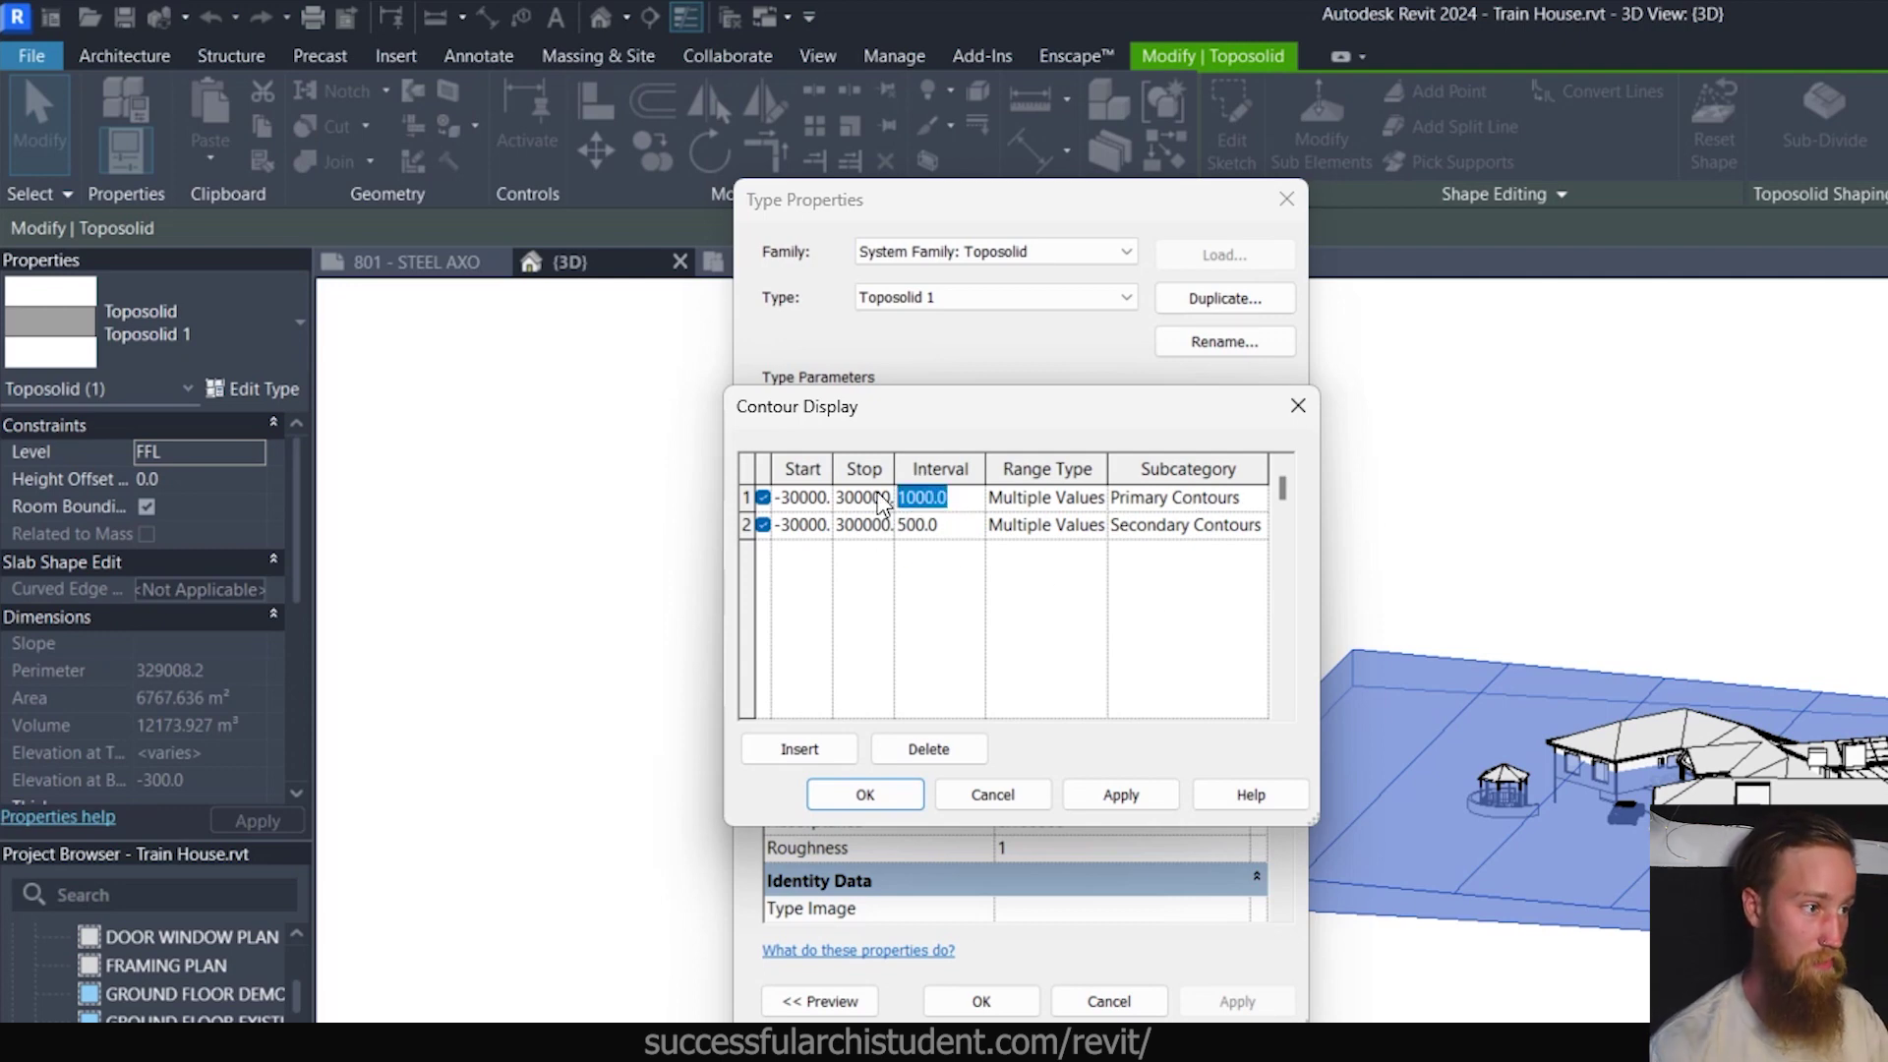
{"action": "type", "text": "500"}
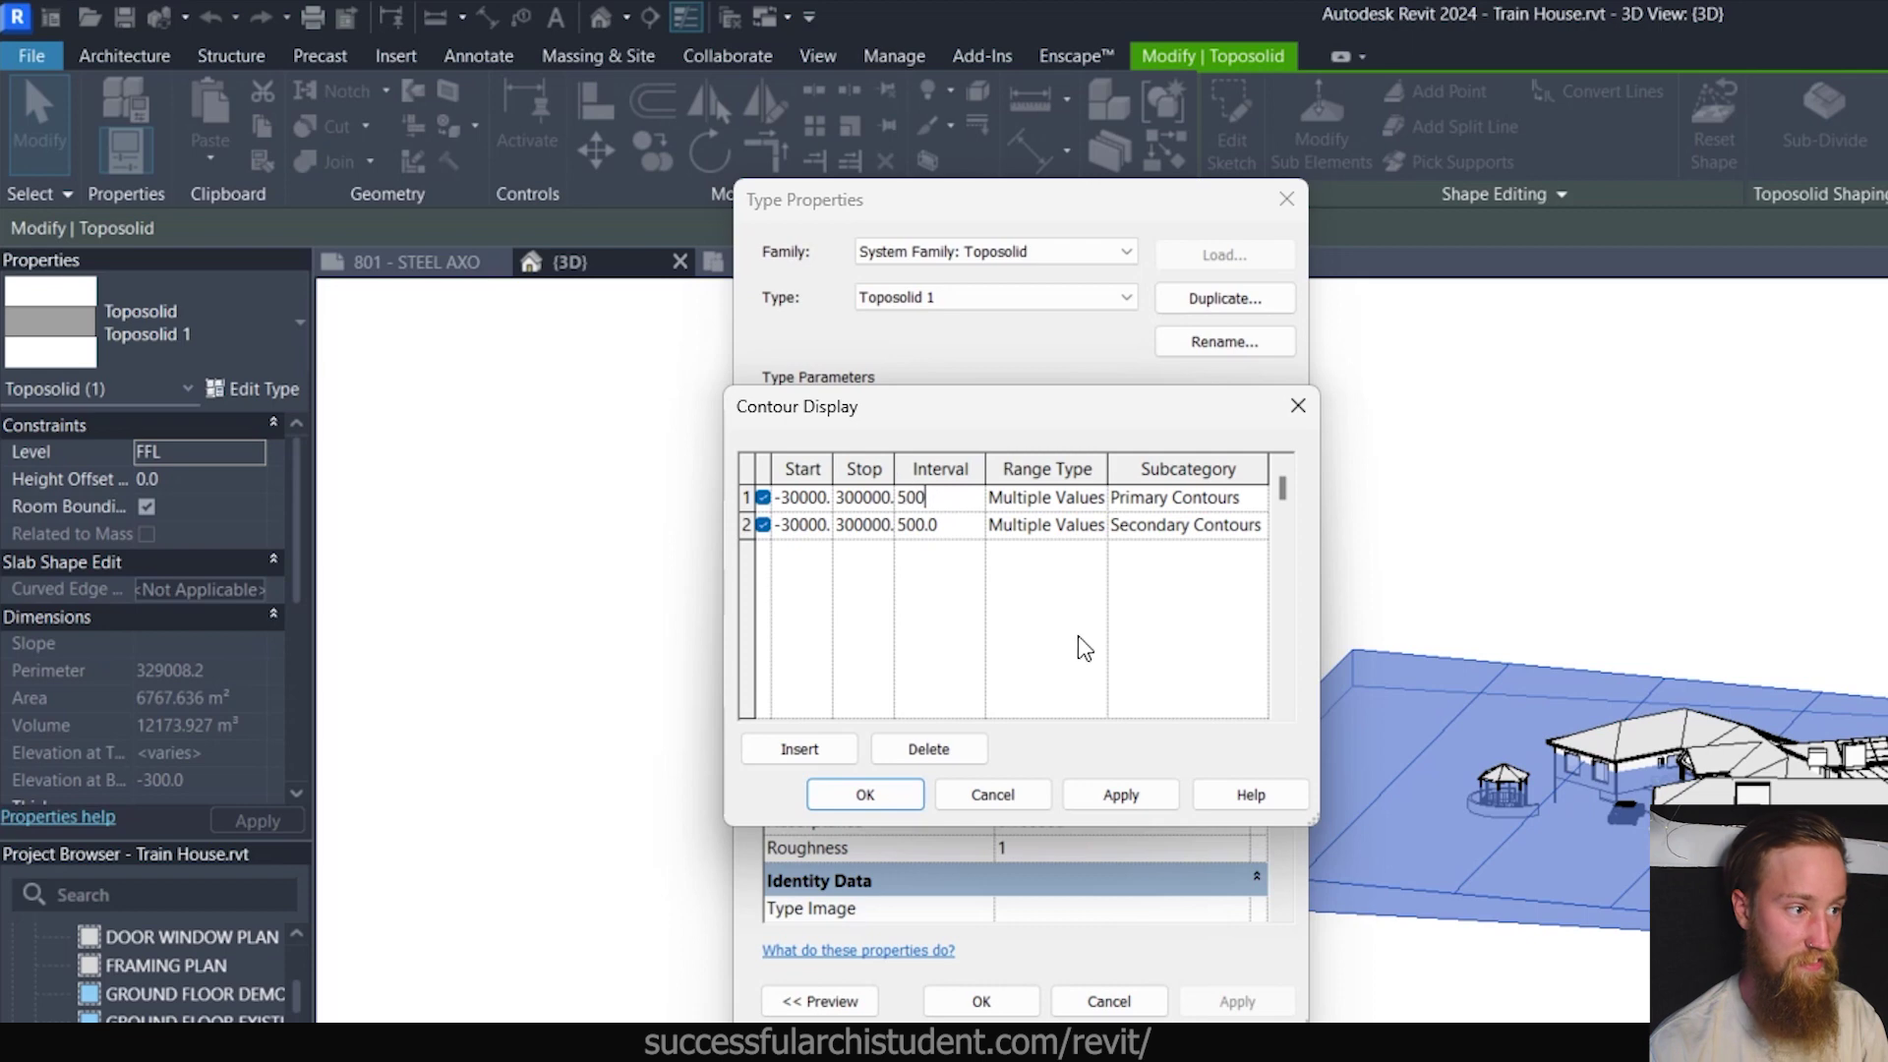
{"action": "left_click", "coordinate": [1120, 794]}
{"action": "left_click", "coordinate": [865, 795]}
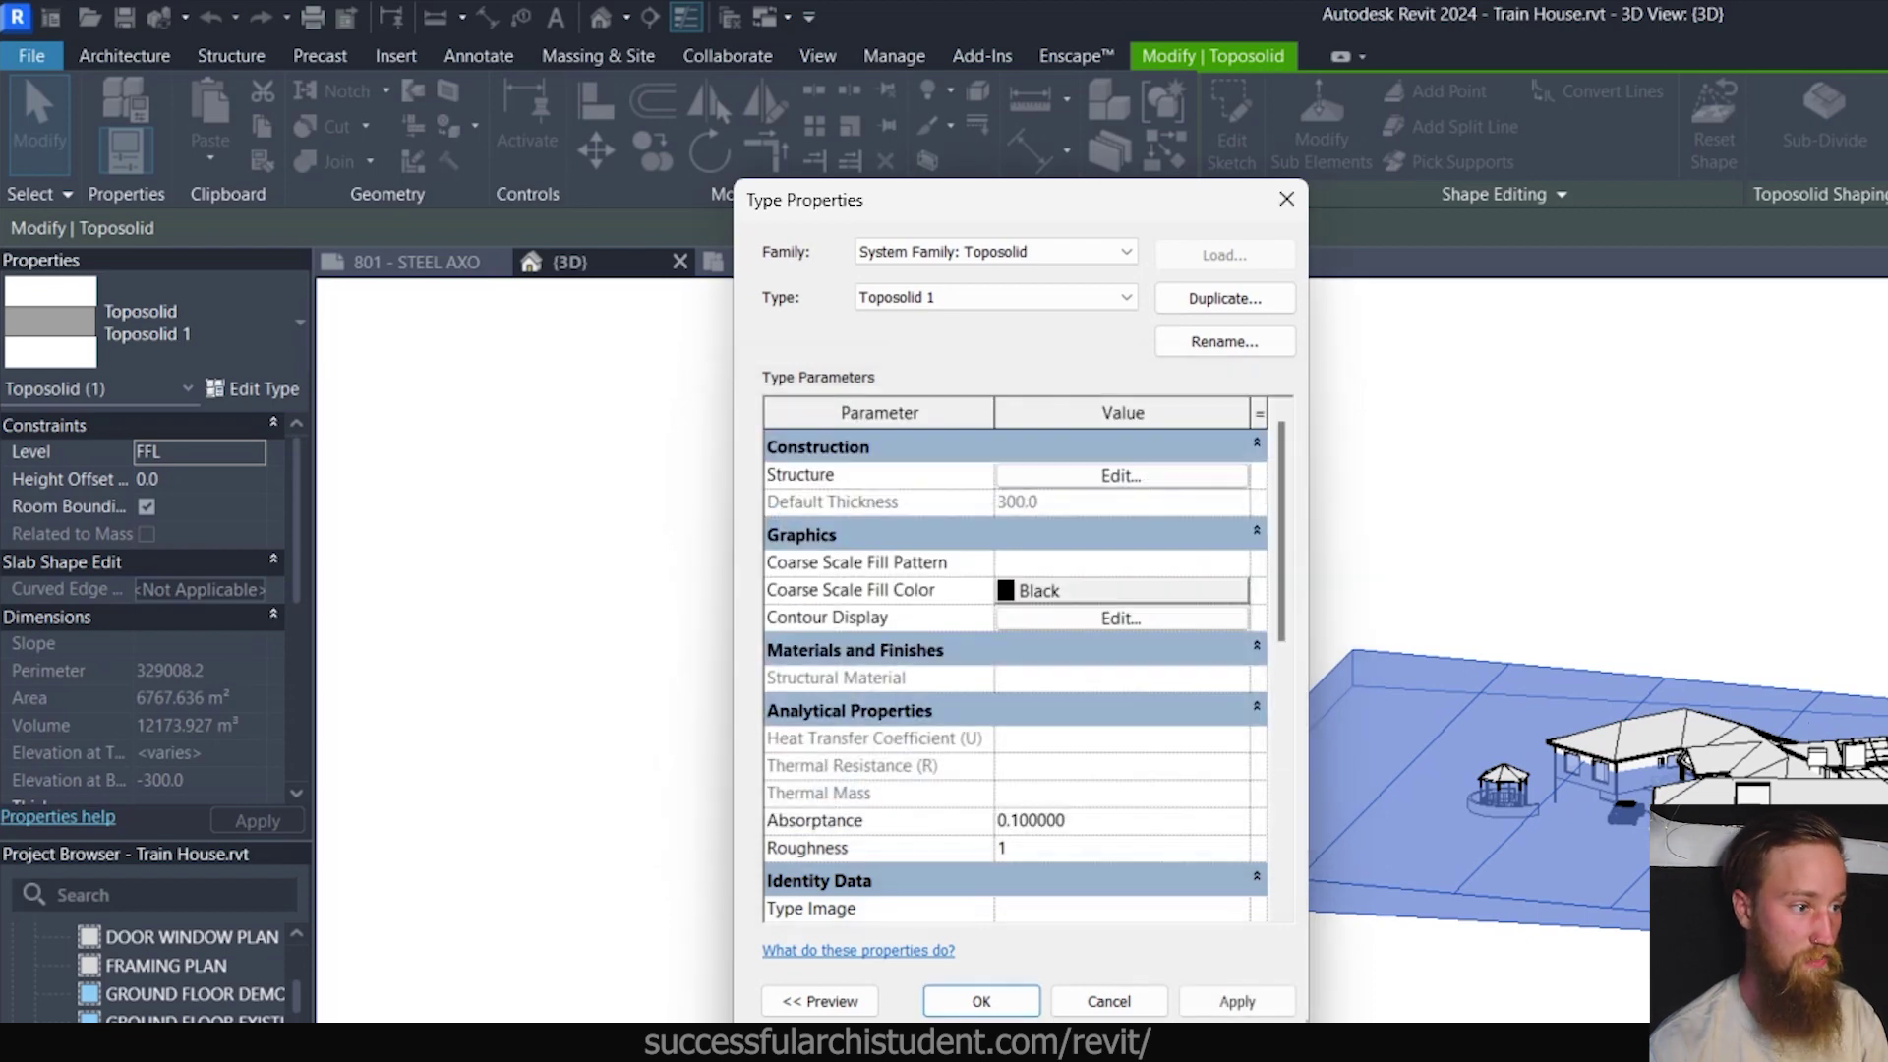
{"action": "left_click", "coordinate": [1229, 1005]}
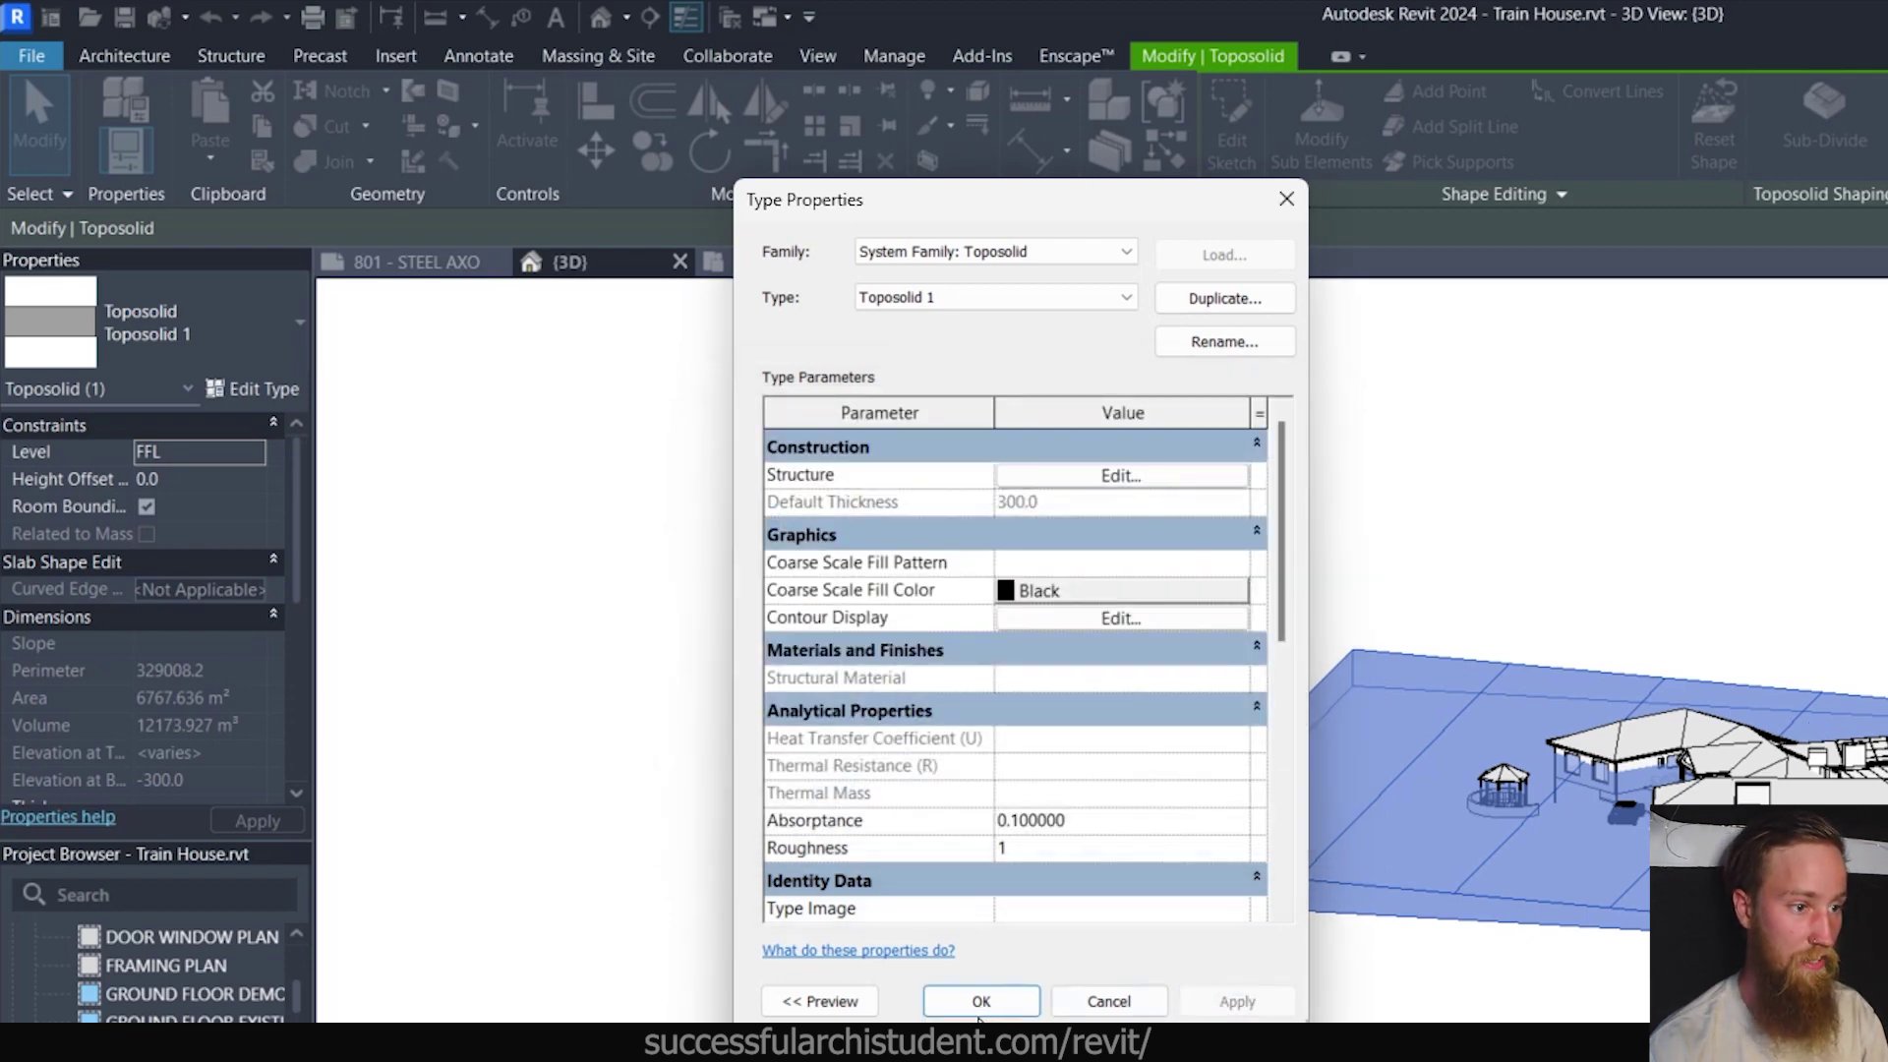
{"action": "left_click", "coordinate": [981, 1001]}
Set the secondary contour interval to 300, then recheck the contour display settings.
{"action": "left_click", "coordinate": [234, 397]}
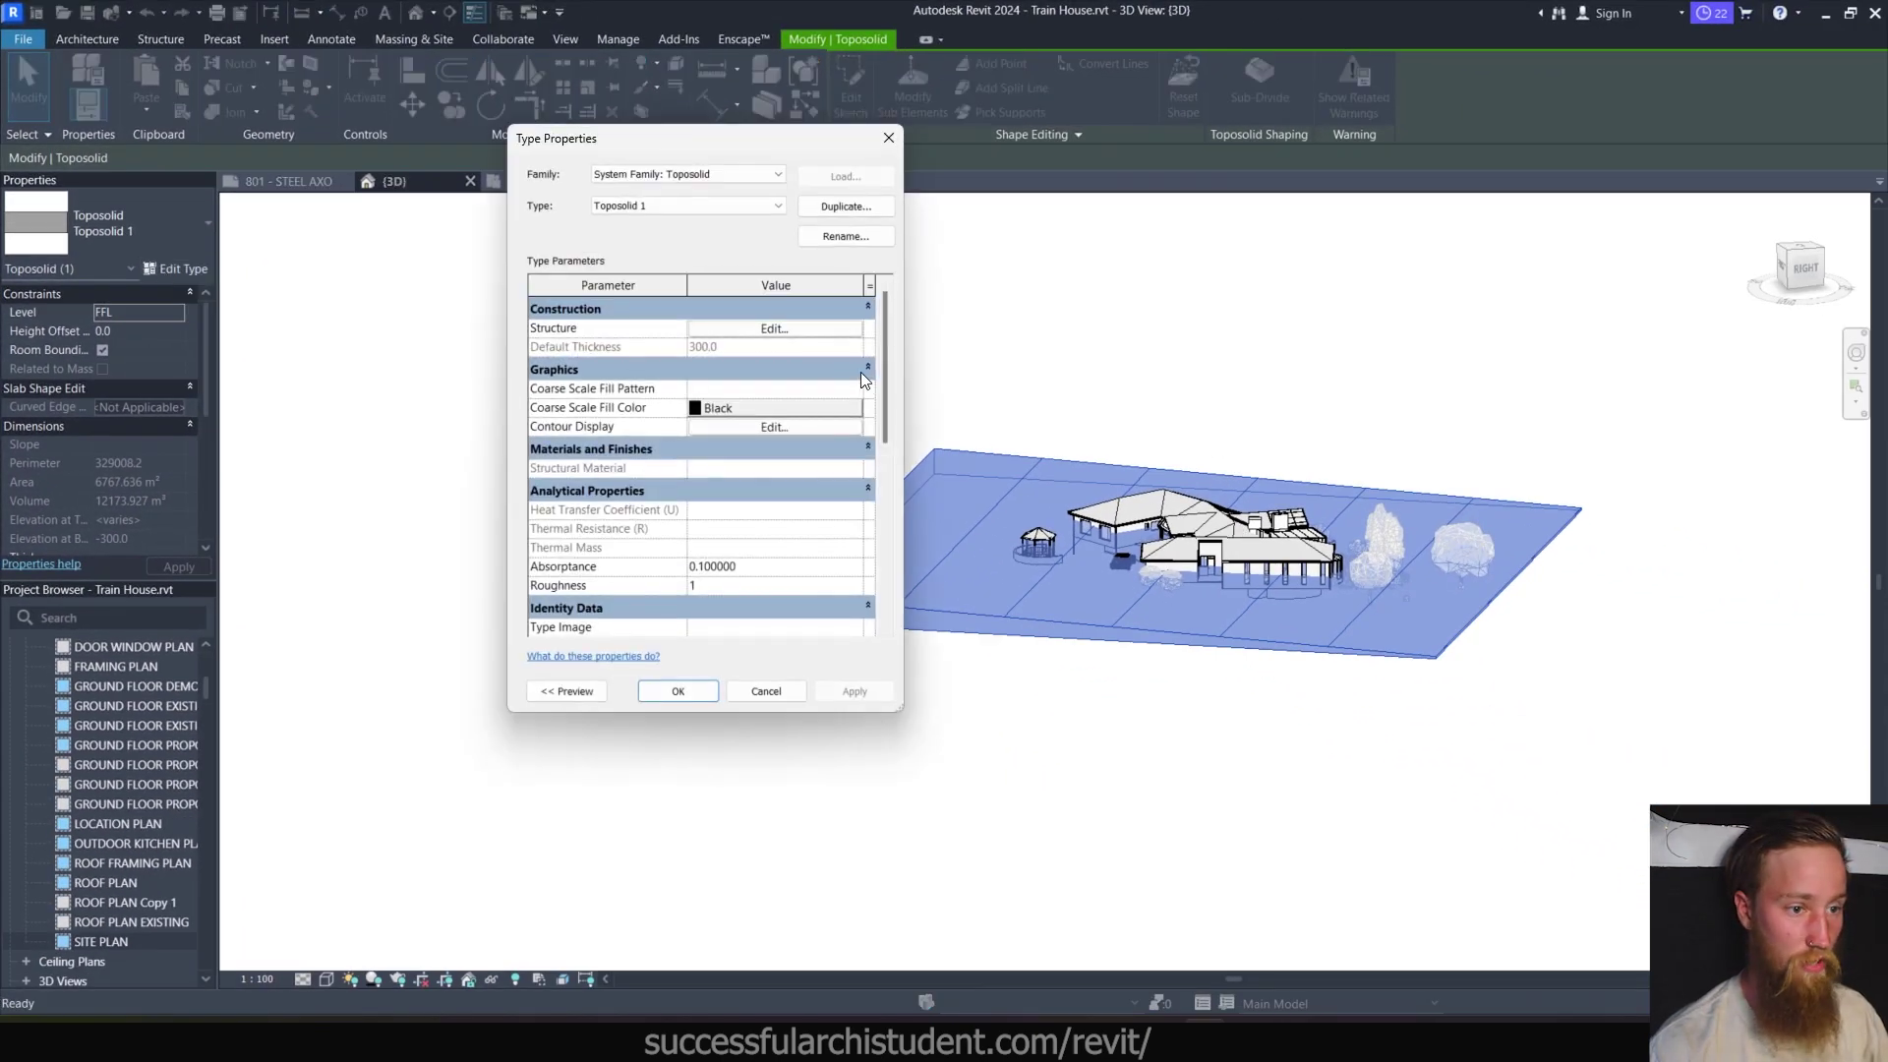
{"action": "left_click", "coordinate": [739, 427]}
{"action": "left_click", "coordinate": [675, 370]}
{"action": "left_click", "coordinate": [675, 370]}
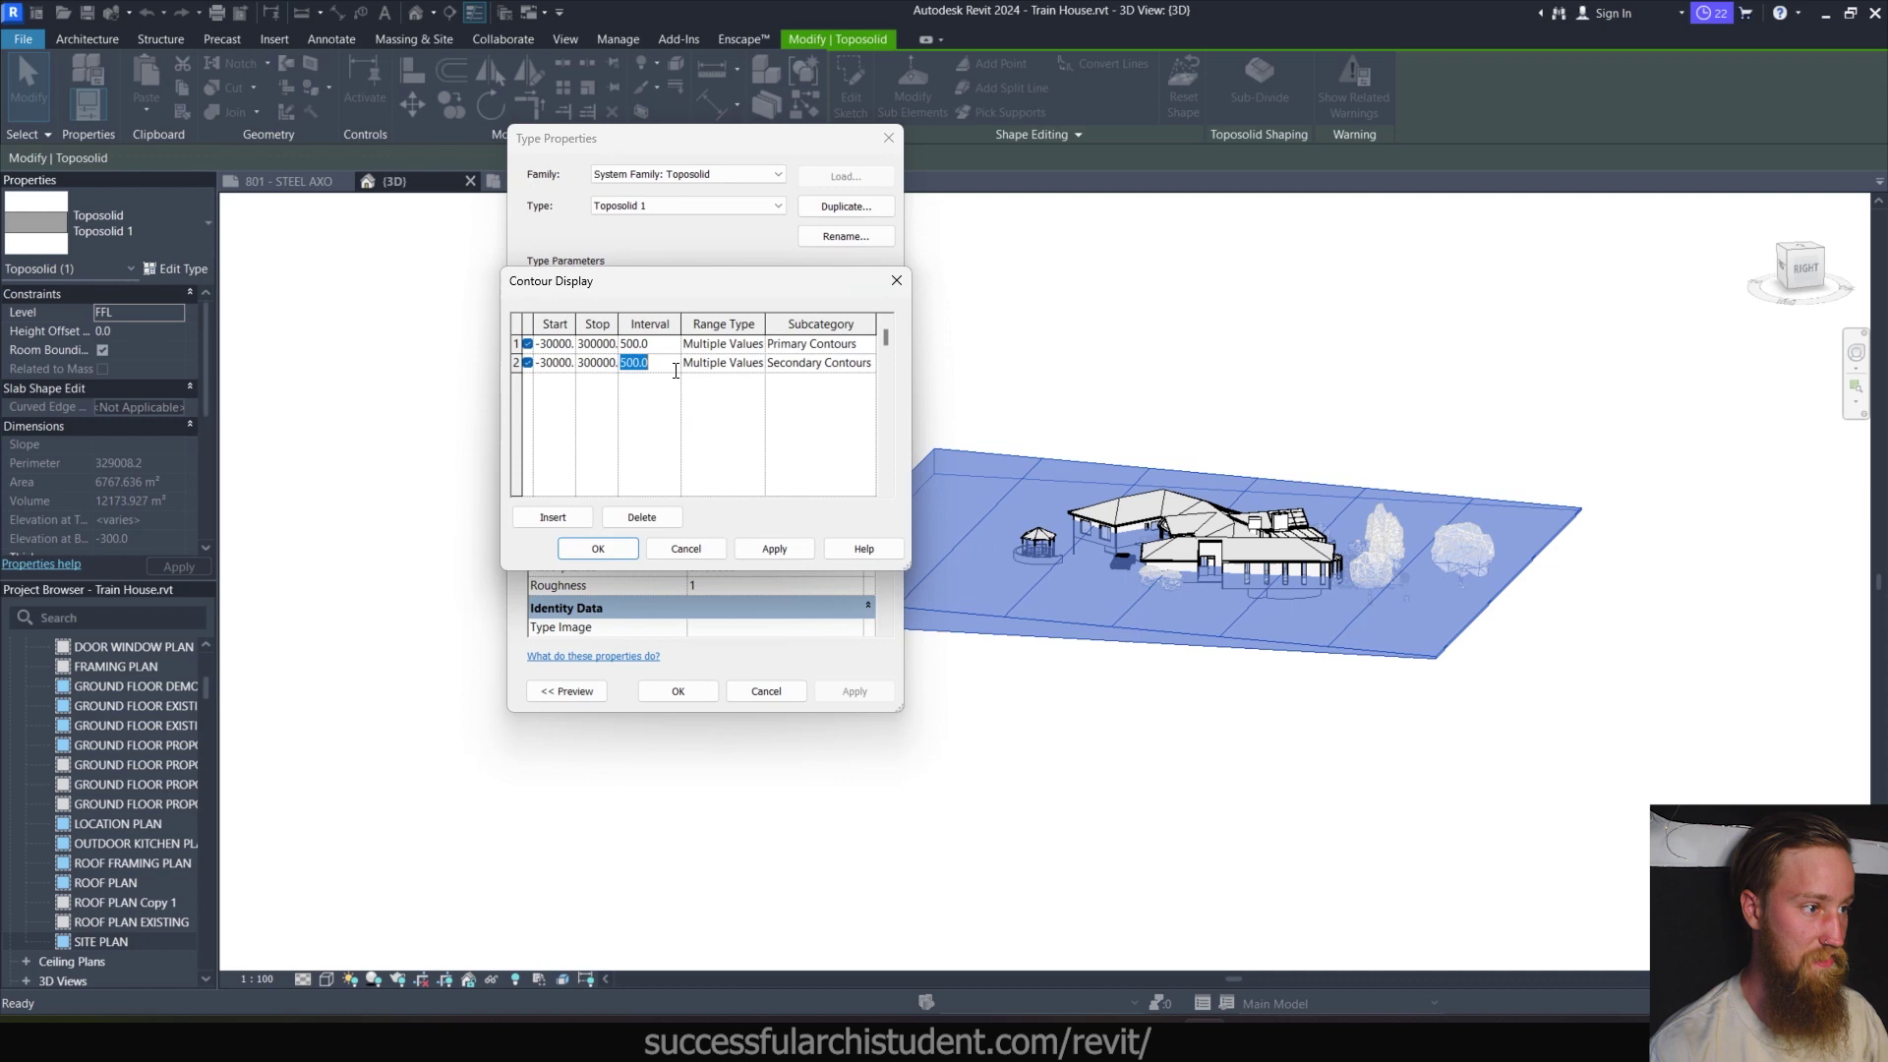
{"action": "type", "text": "300"}
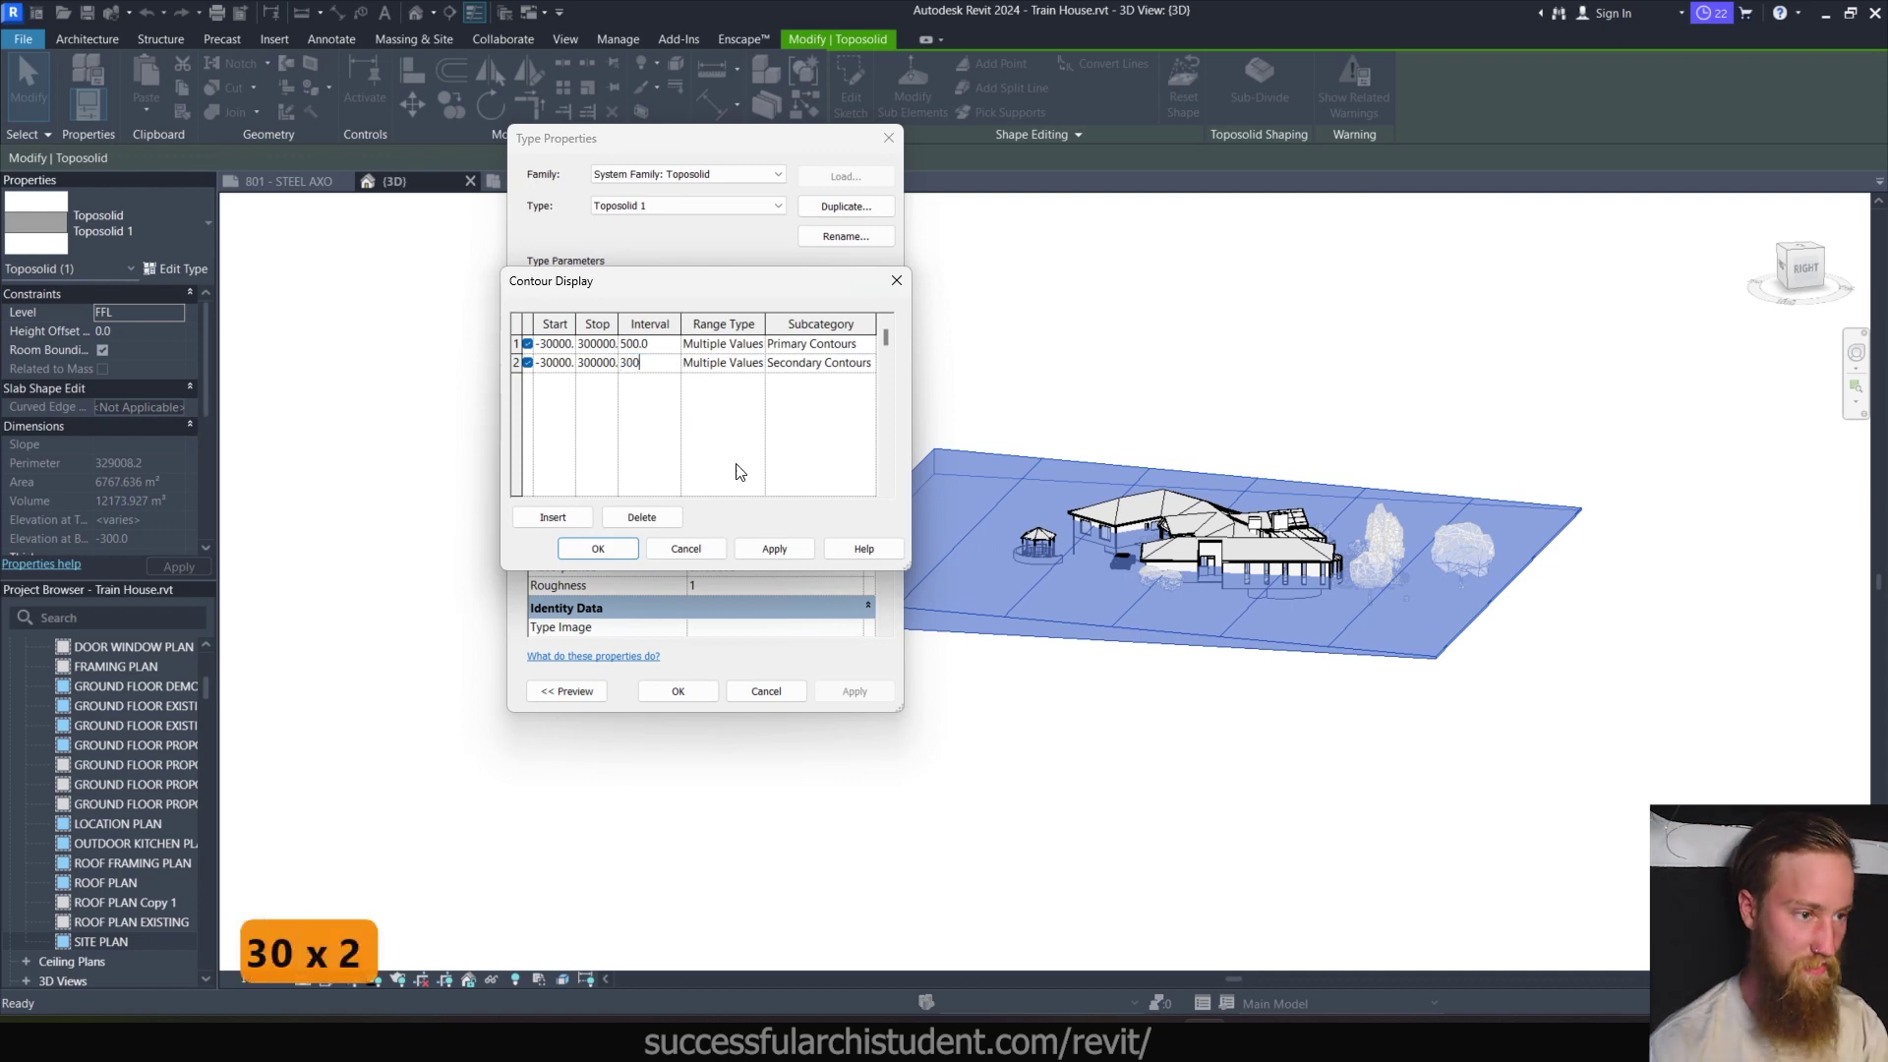
{"action": "left_click", "coordinate": [787, 554]}
{"action": "key", "text": "Return"}
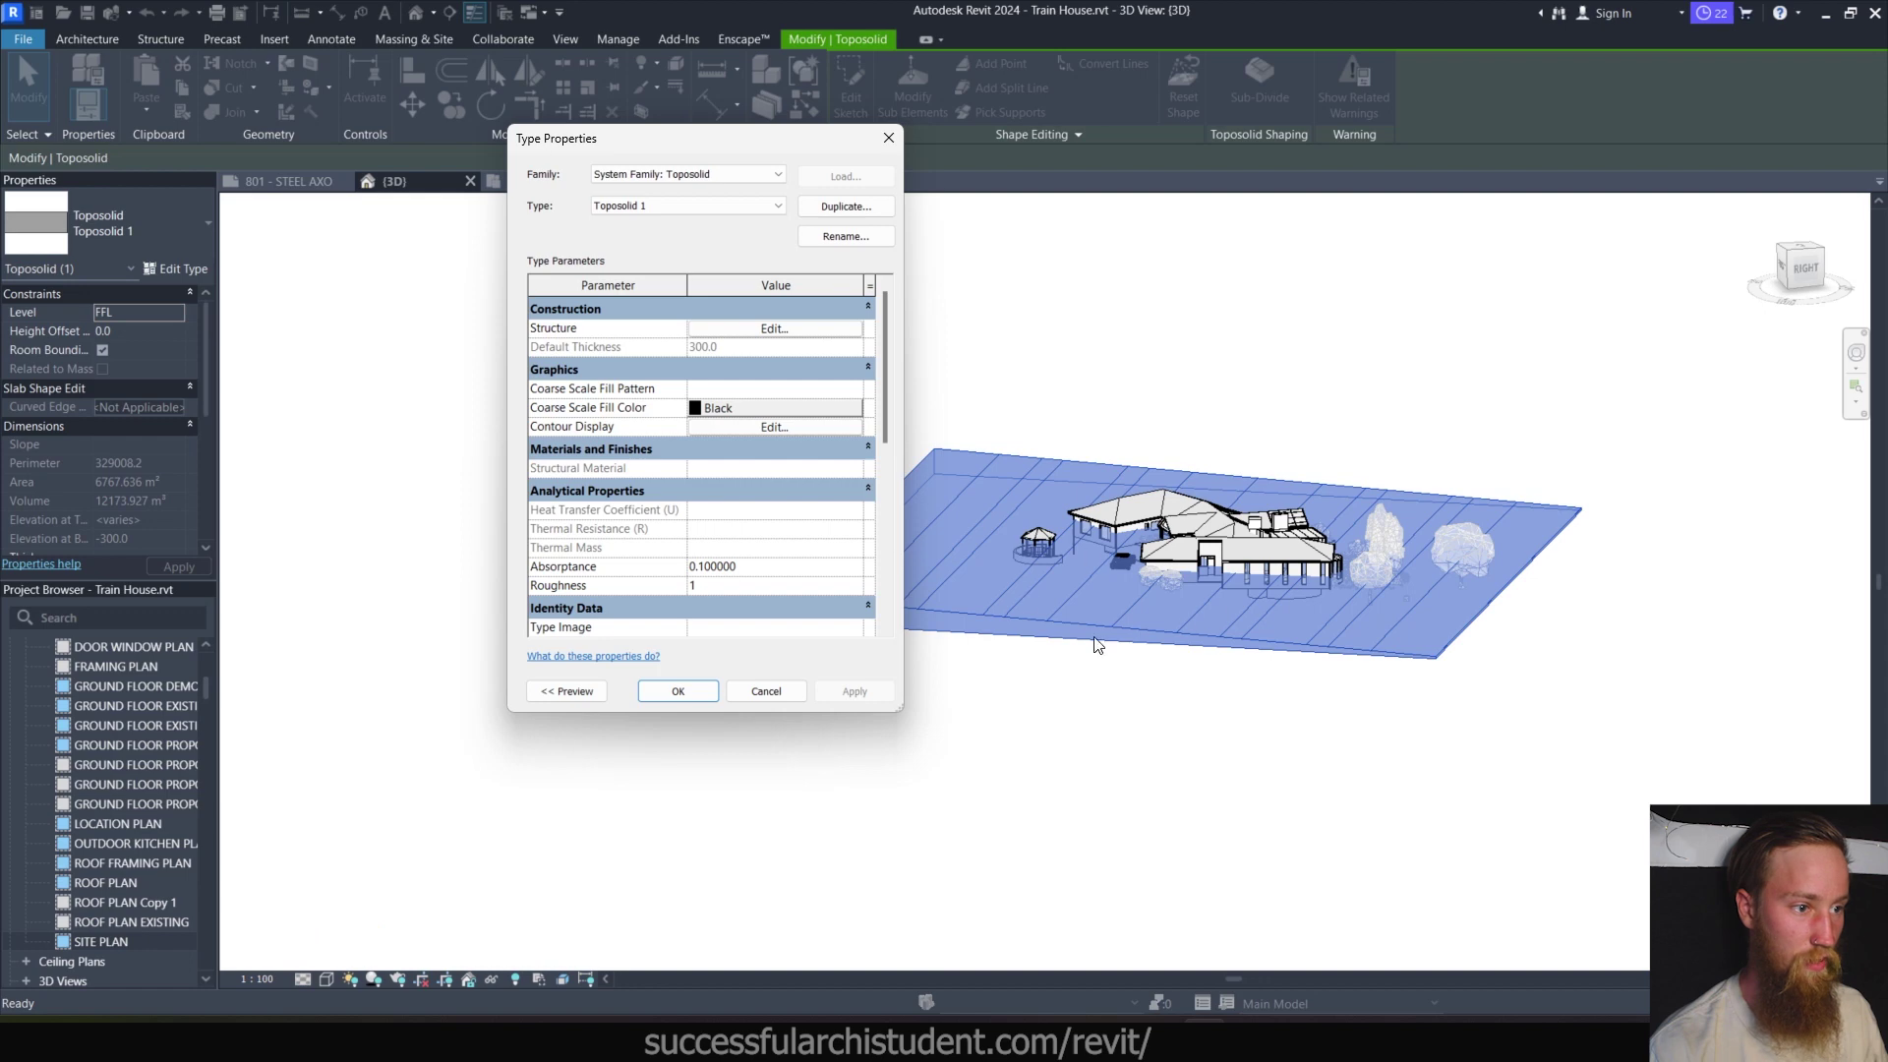
{"action": "left_click", "coordinate": [806, 425]}
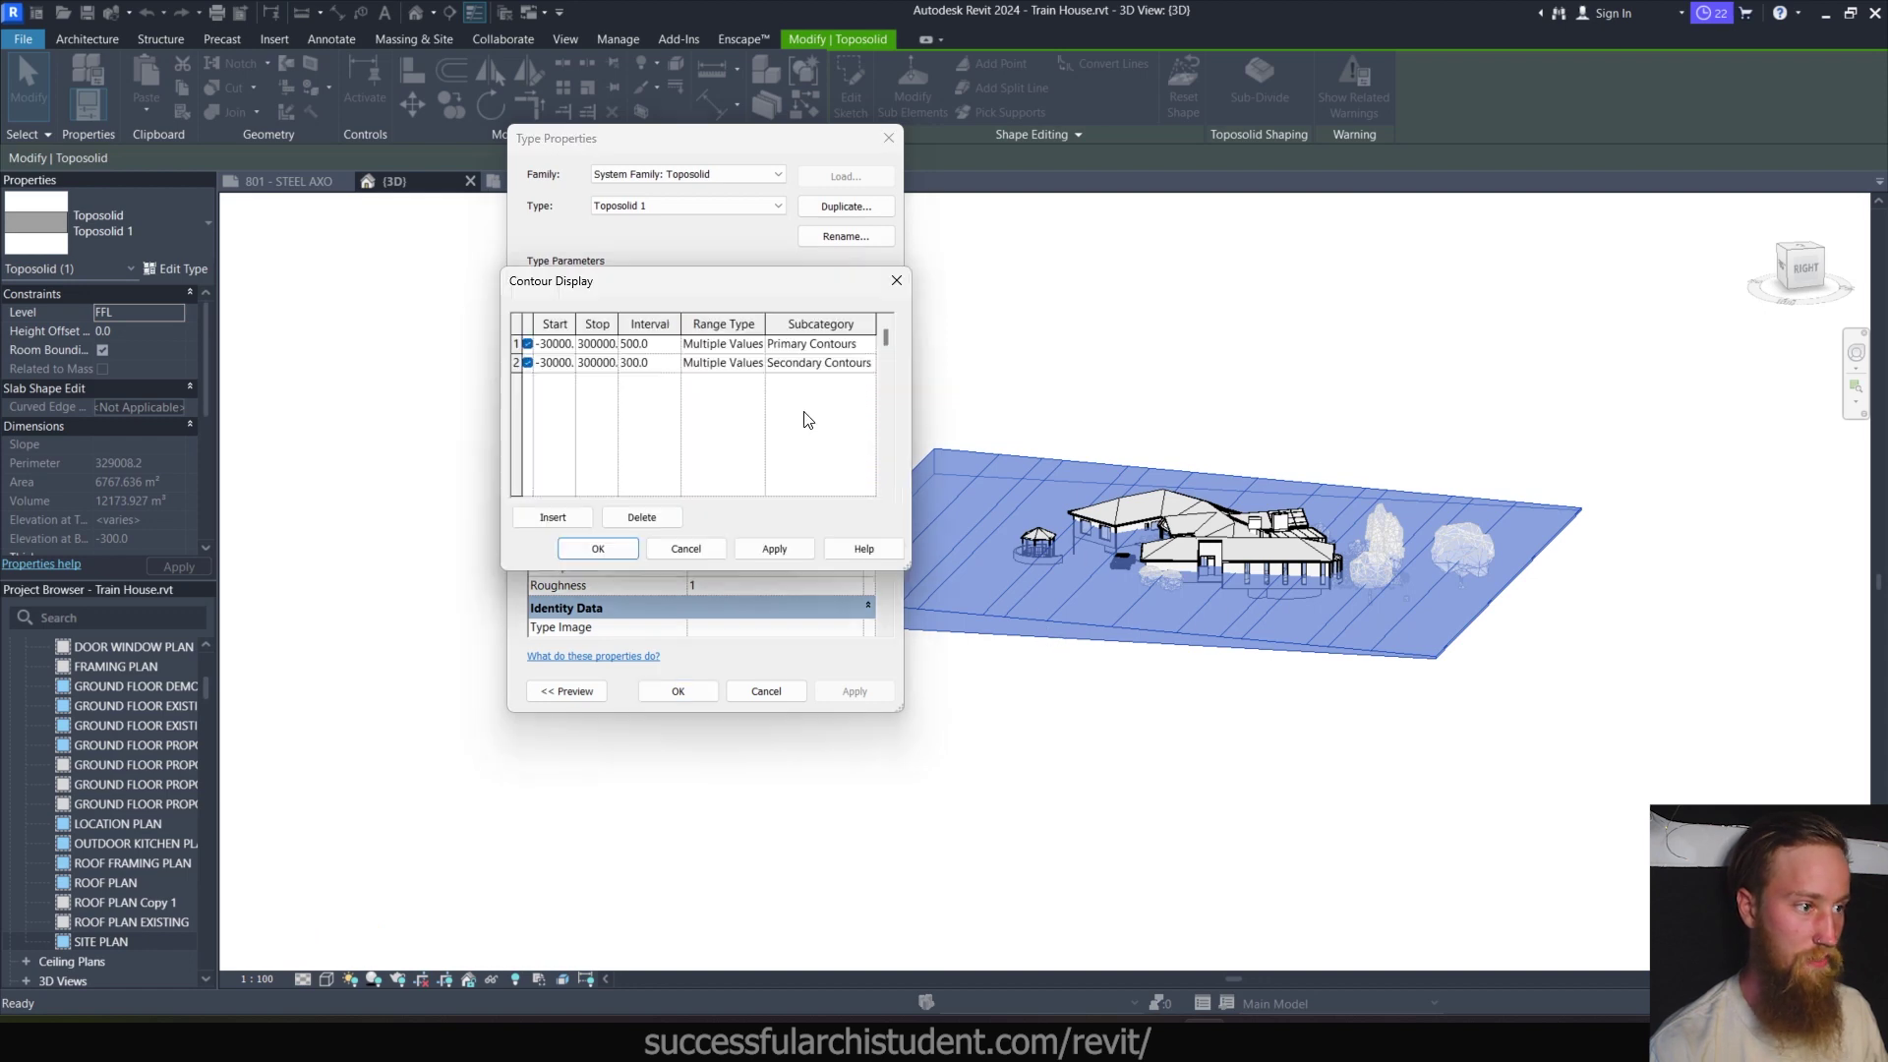
{"action": "left_click", "coordinate": [758, 346]}
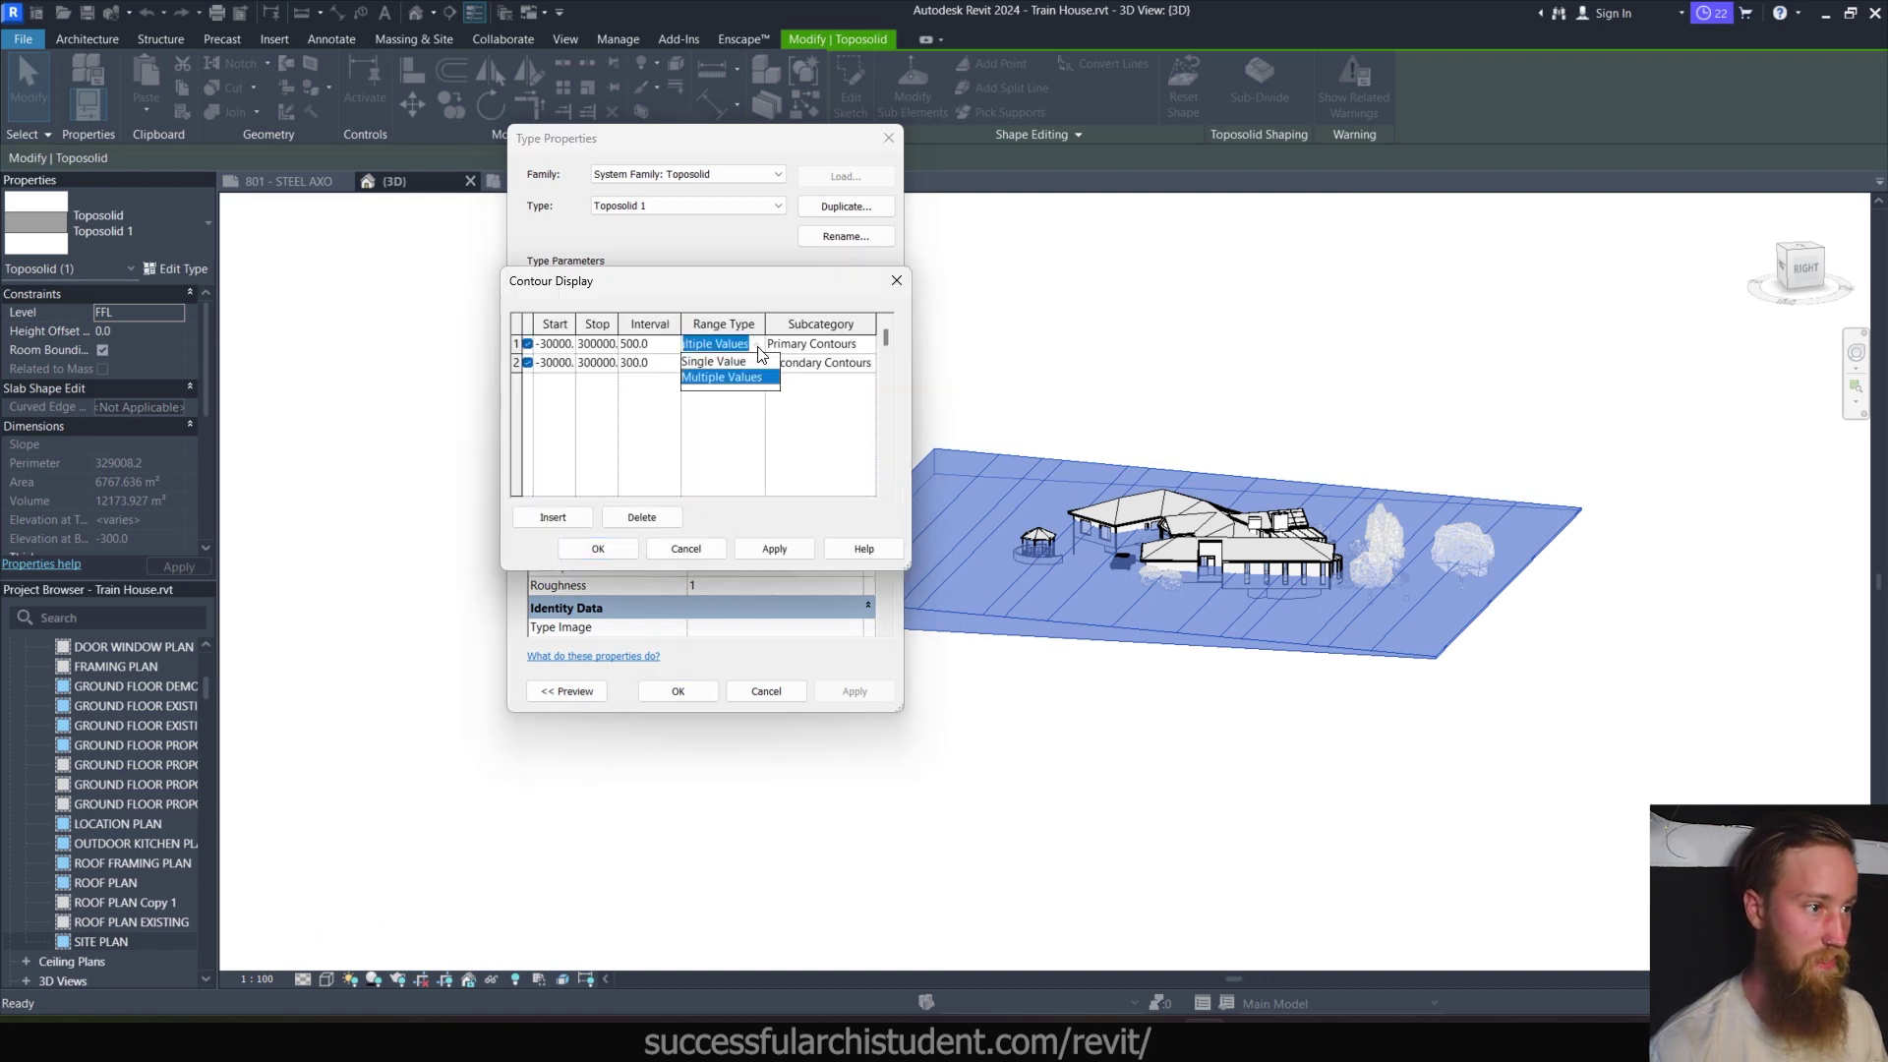
{"action": "key", "text": "Escape"}
{"action": "key", "text": "Escape"}
{"action": "key", "text": "Escape"}
{"action": "key", "text": "Escape"}
{"action": "middle_click_drag", "start_coordinate": [1310, 633], "coordinate": [1456, 692], "text": "shift"}
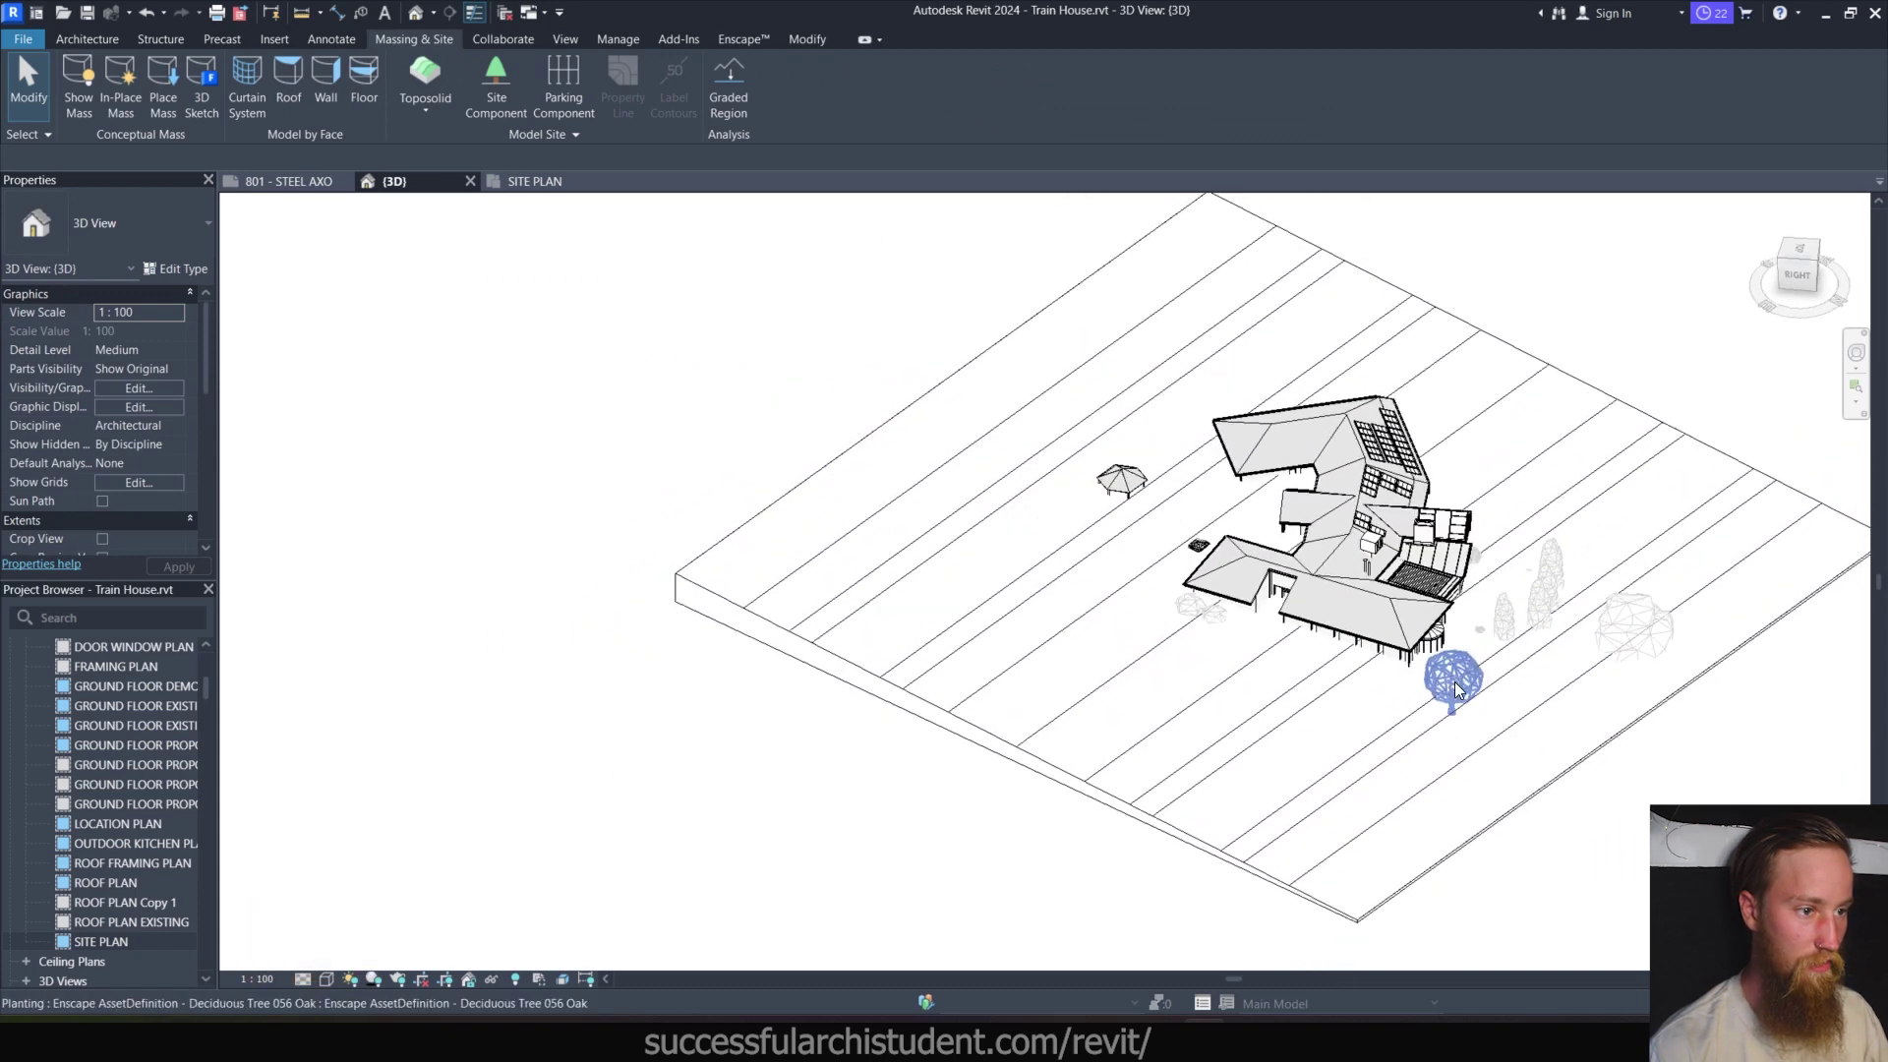
Start adding points to the toposolid on the SITE PLAN at elevation 2000.
{"action": "scroll", "coordinate": [1456, 691], "scroll_direction": "down", "scroll_amount": 3}
{"action": "scroll", "coordinate": [1318, 650], "scroll_direction": "up", "scroll_amount": 2}
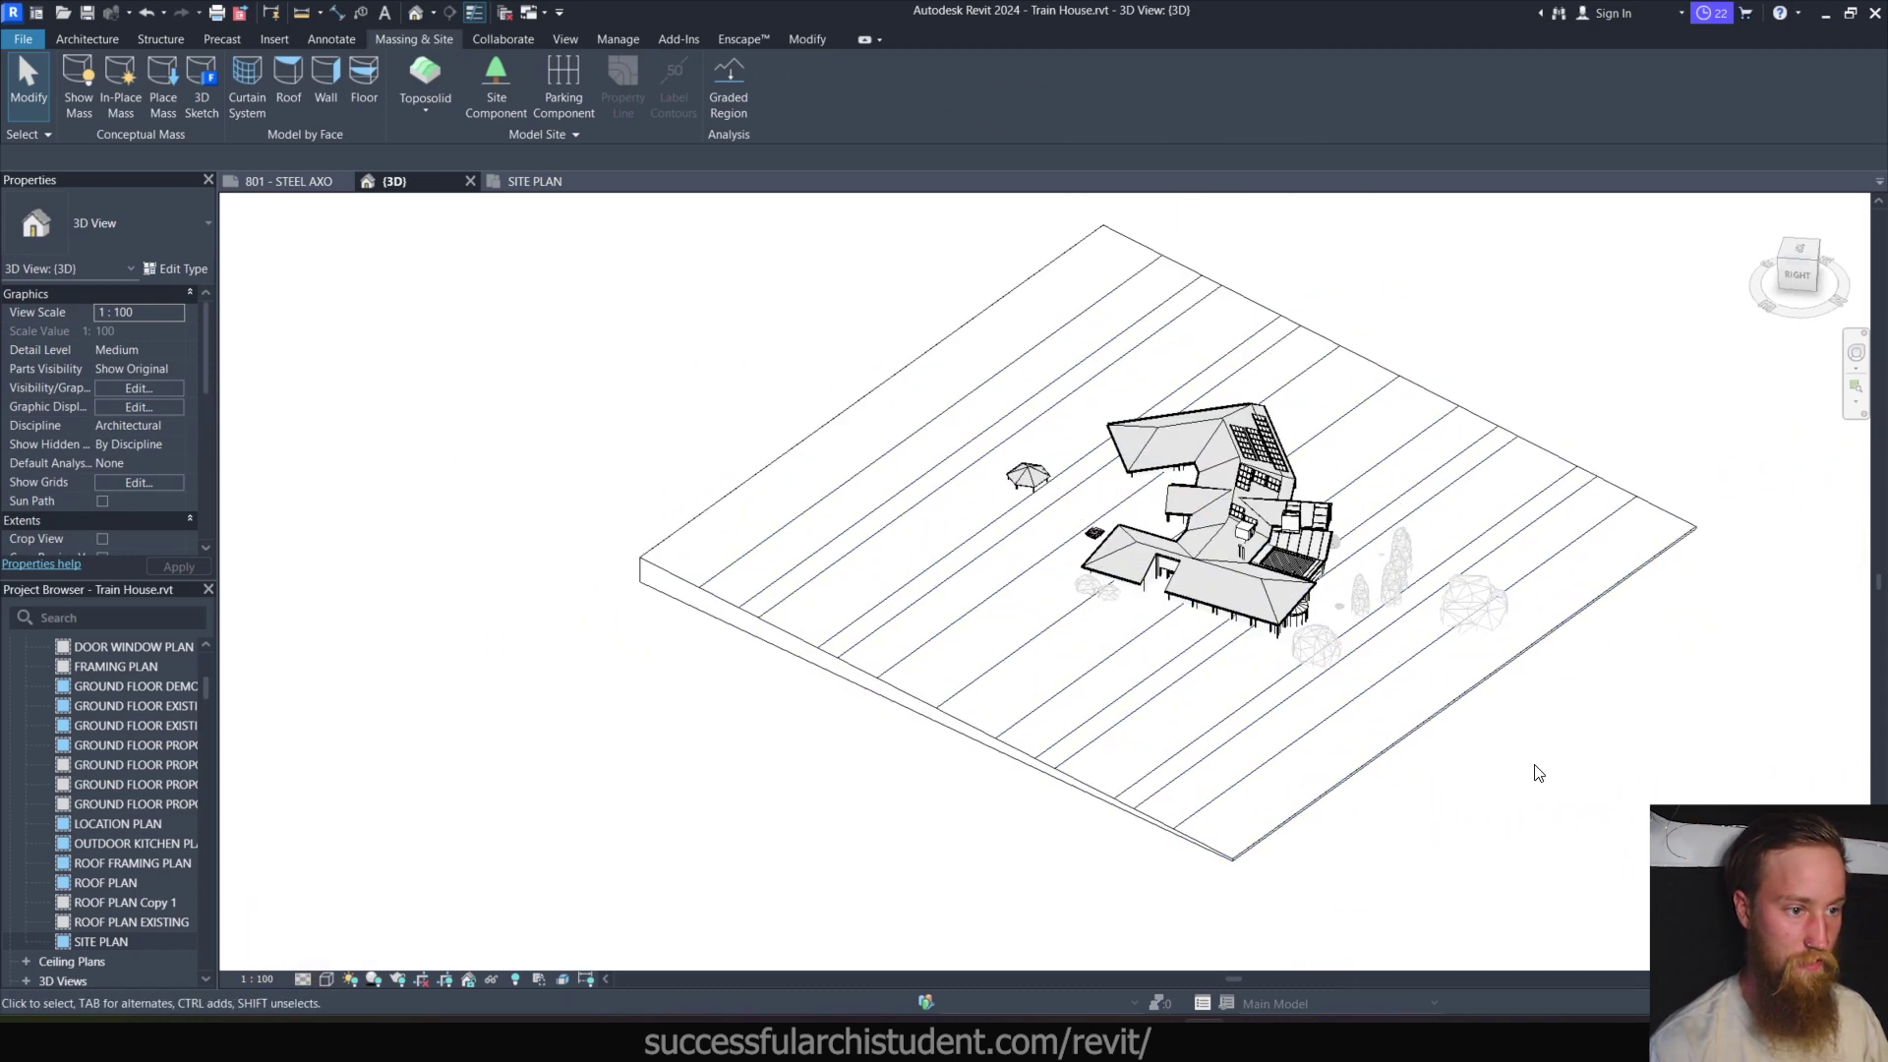
{"action": "left_click", "coordinate": [1396, 708]}
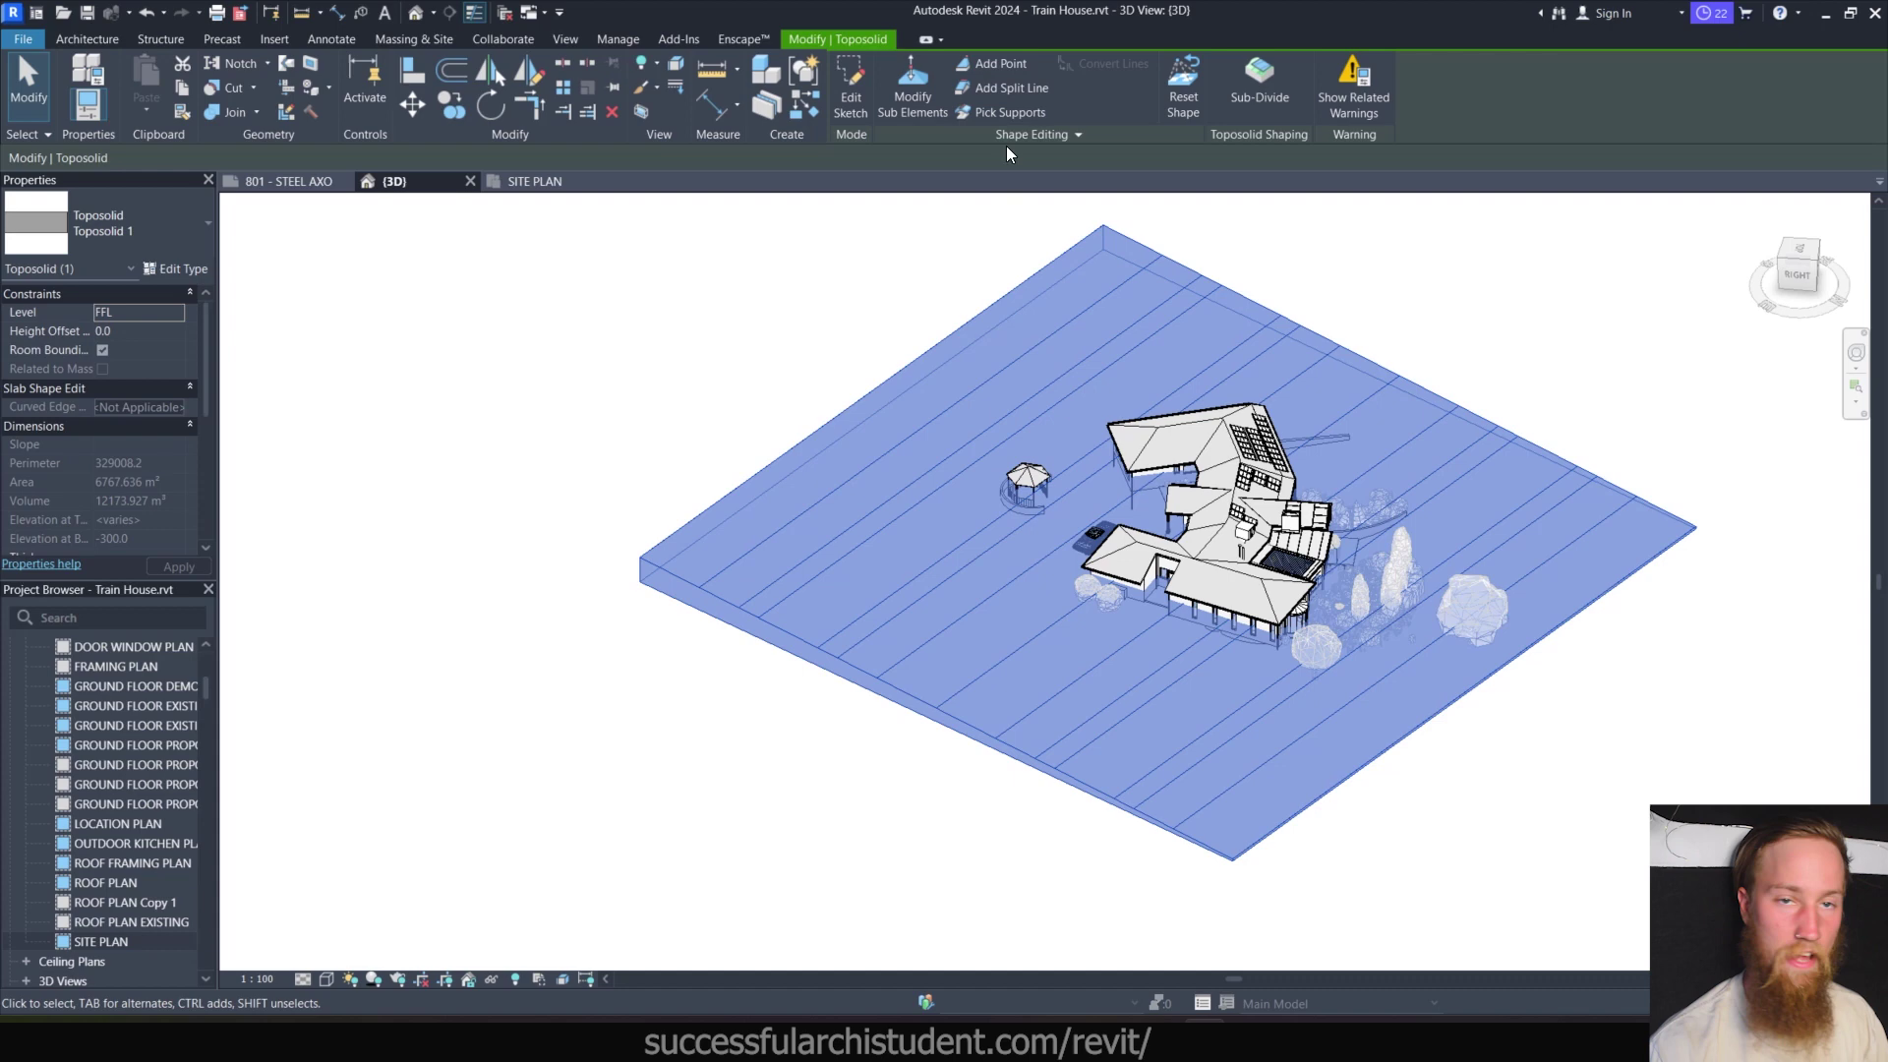
{"action": "left_click", "coordinate": [1024, 63]}
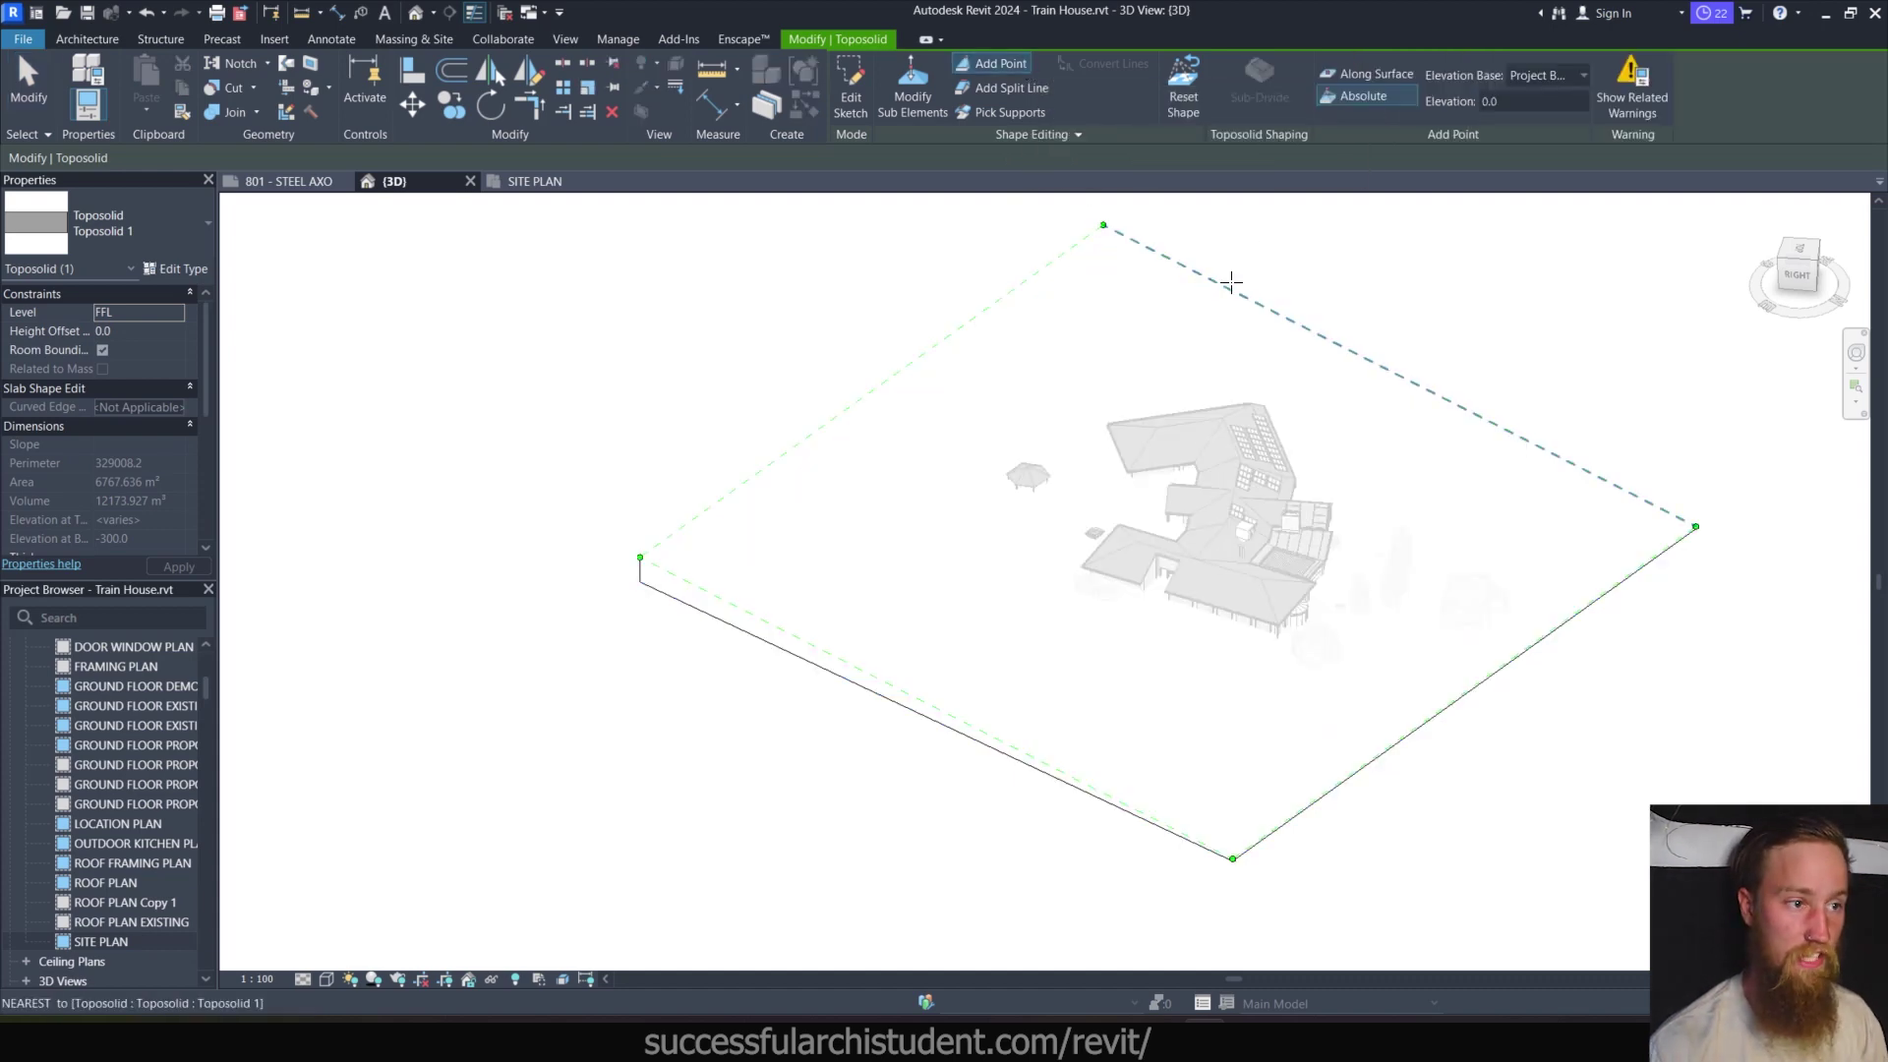
{"action": "left_click", "coordinate": [518, 183]}
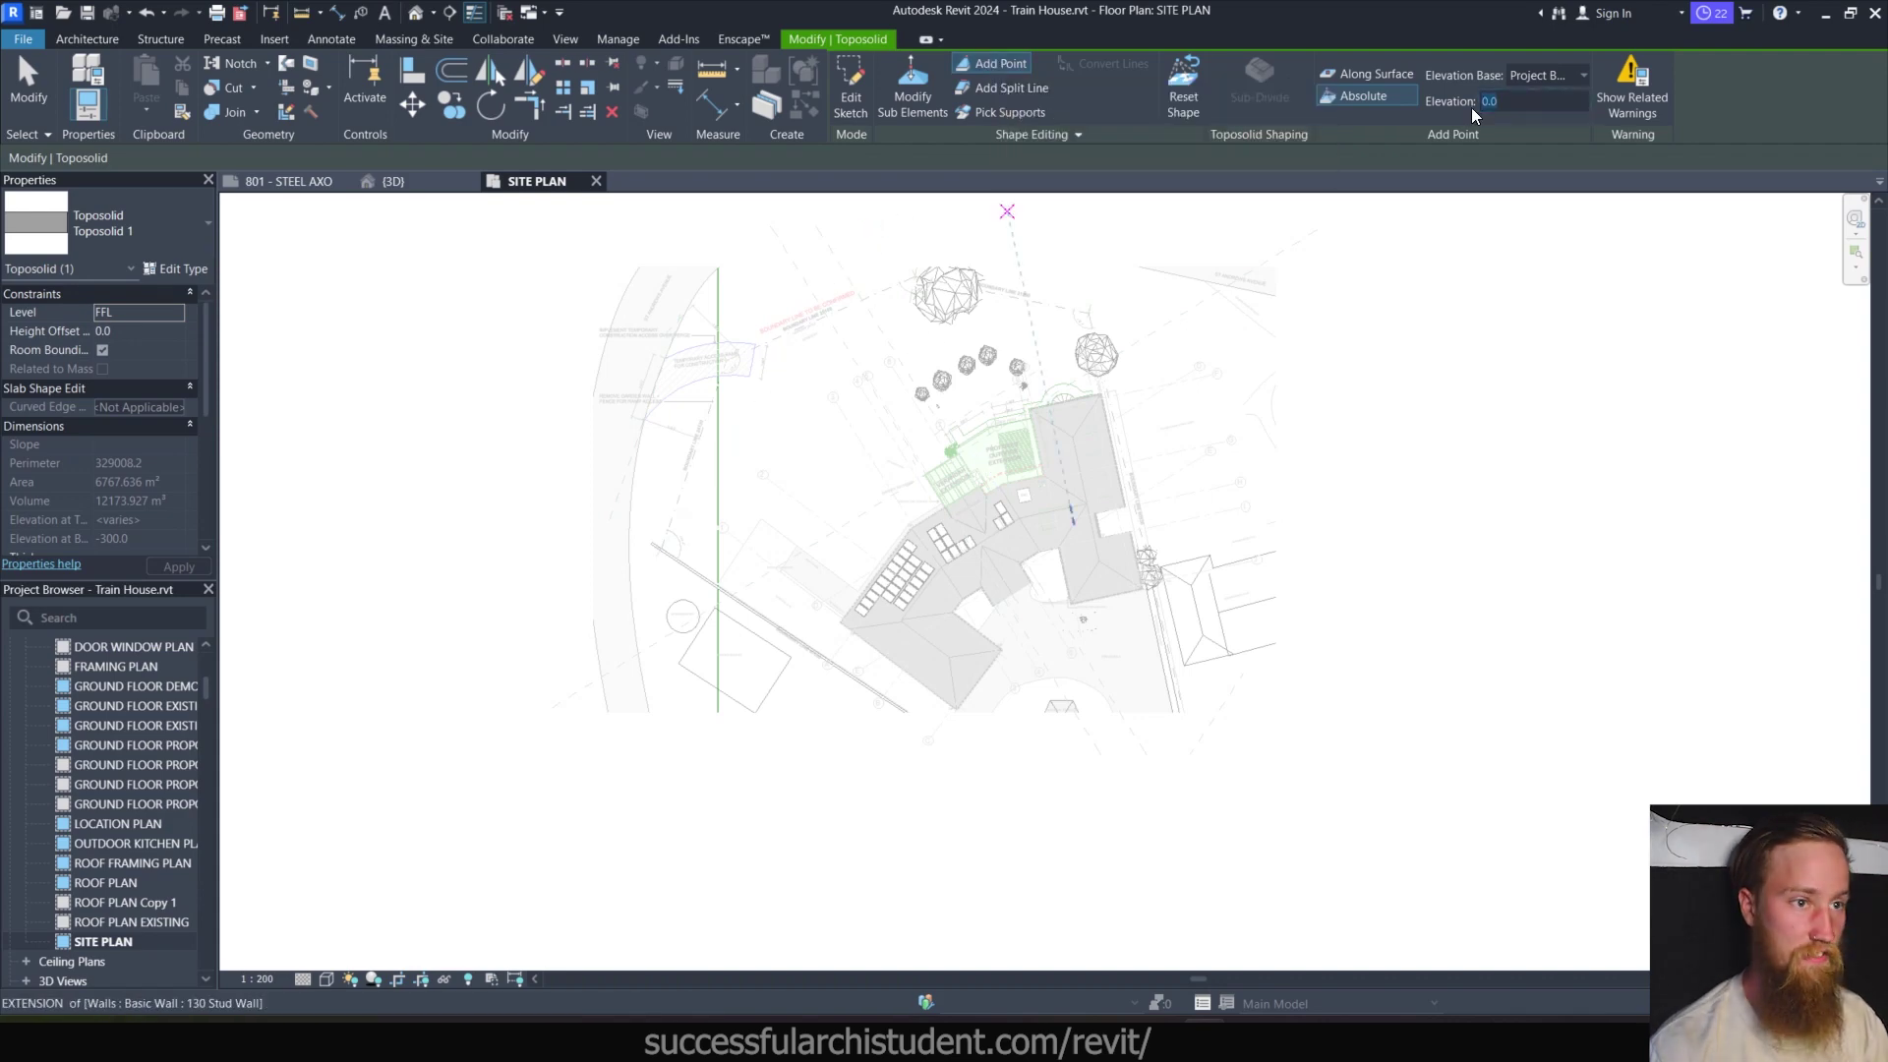
{"action": "type", "text": "2000"}
{"action": "key", "text": "Return"}
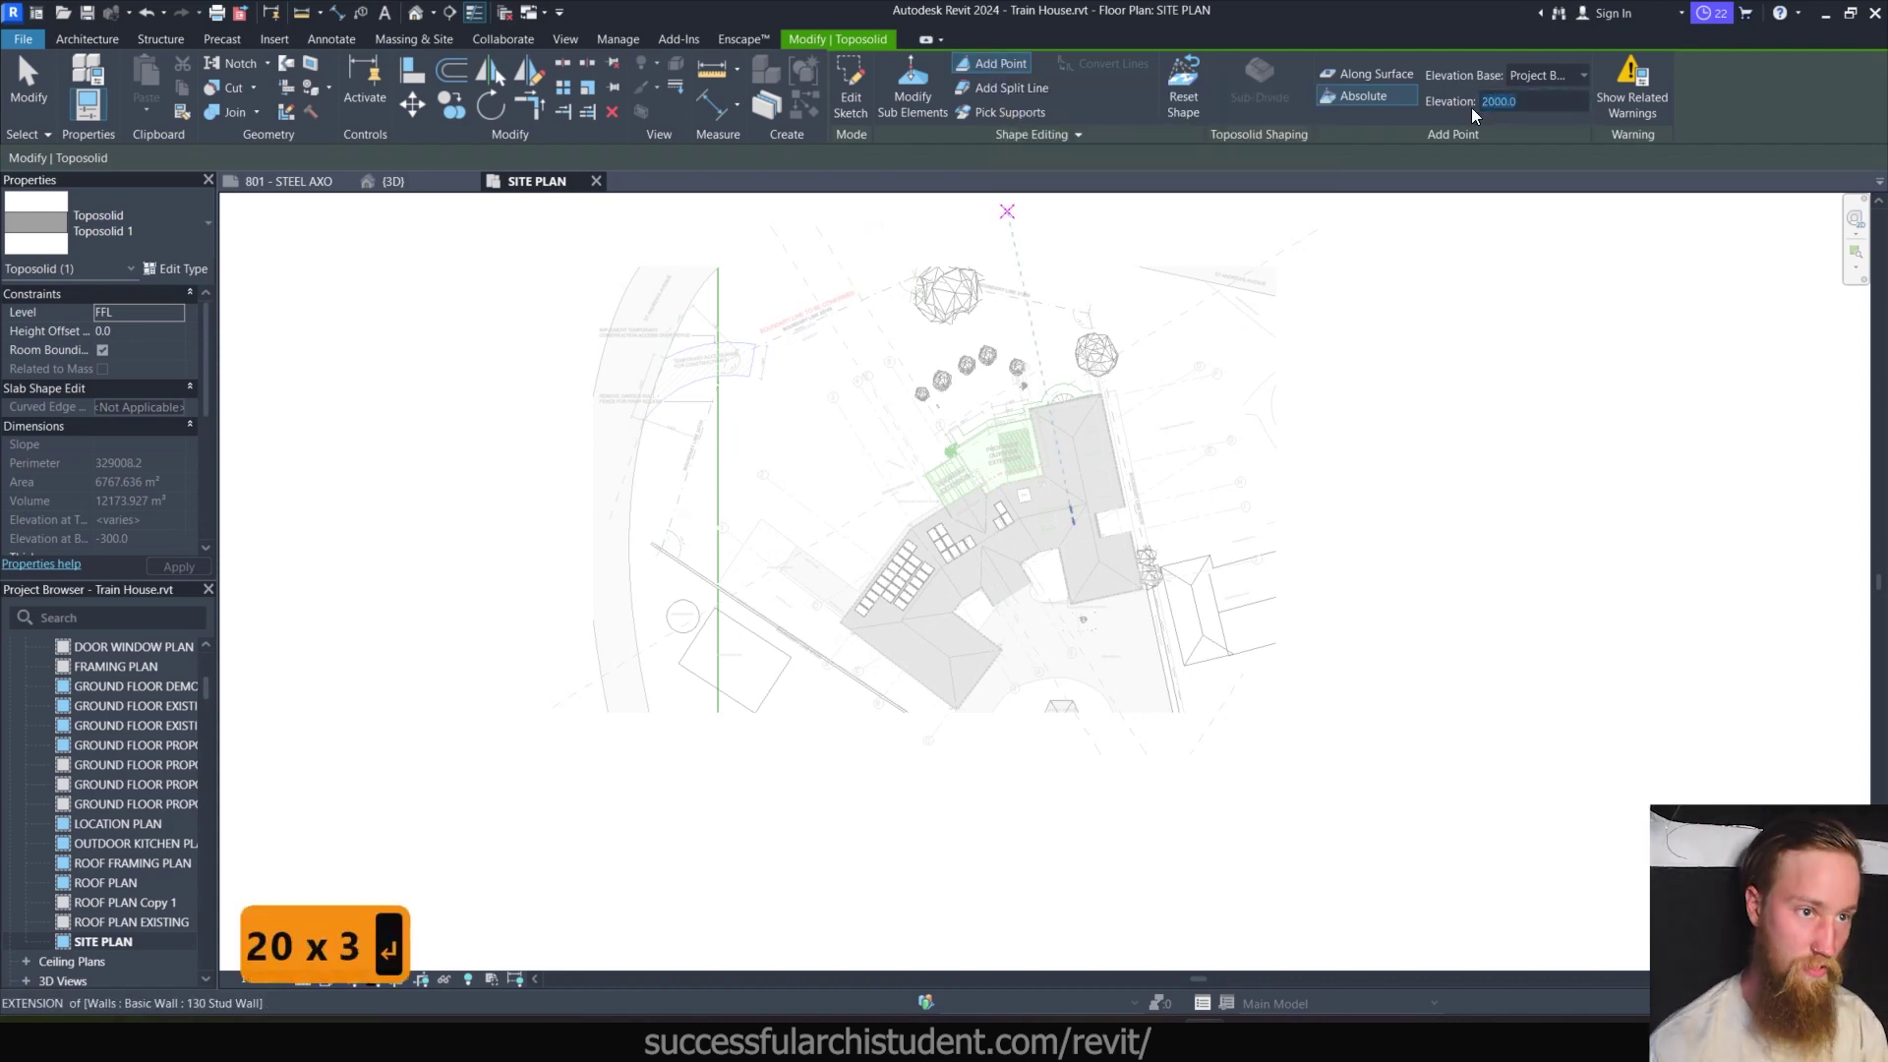
Place a row of seven 2000-elevation points across the site, then view them in 3D.
{"action": "left_click", "coordinate": [783, 413]}
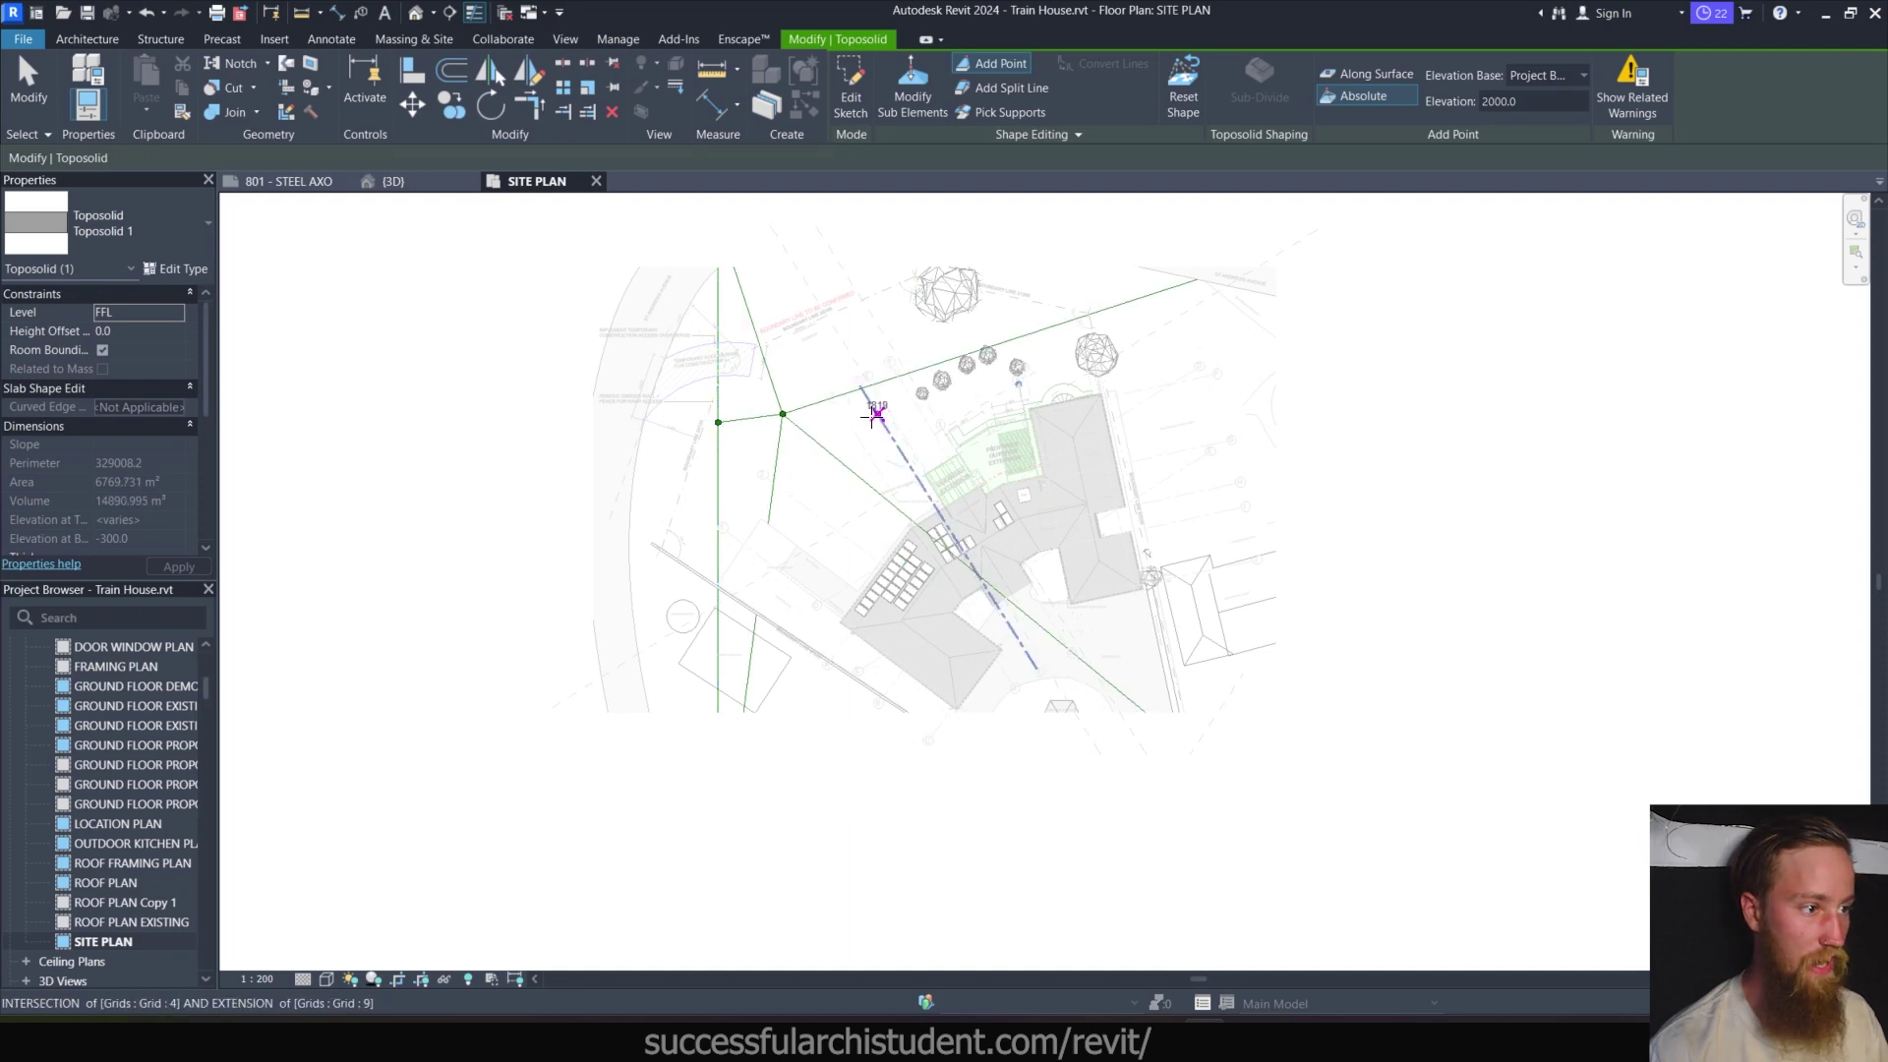
{"action": "left_click", "coordinate": [876, 414]}
{"action": "left_click", "coordinate": [930, 387]}
{"action": "left_click", "coordinate": [1005, 403]}
{"action": "left_click", "coordinate": [1077, 405]}
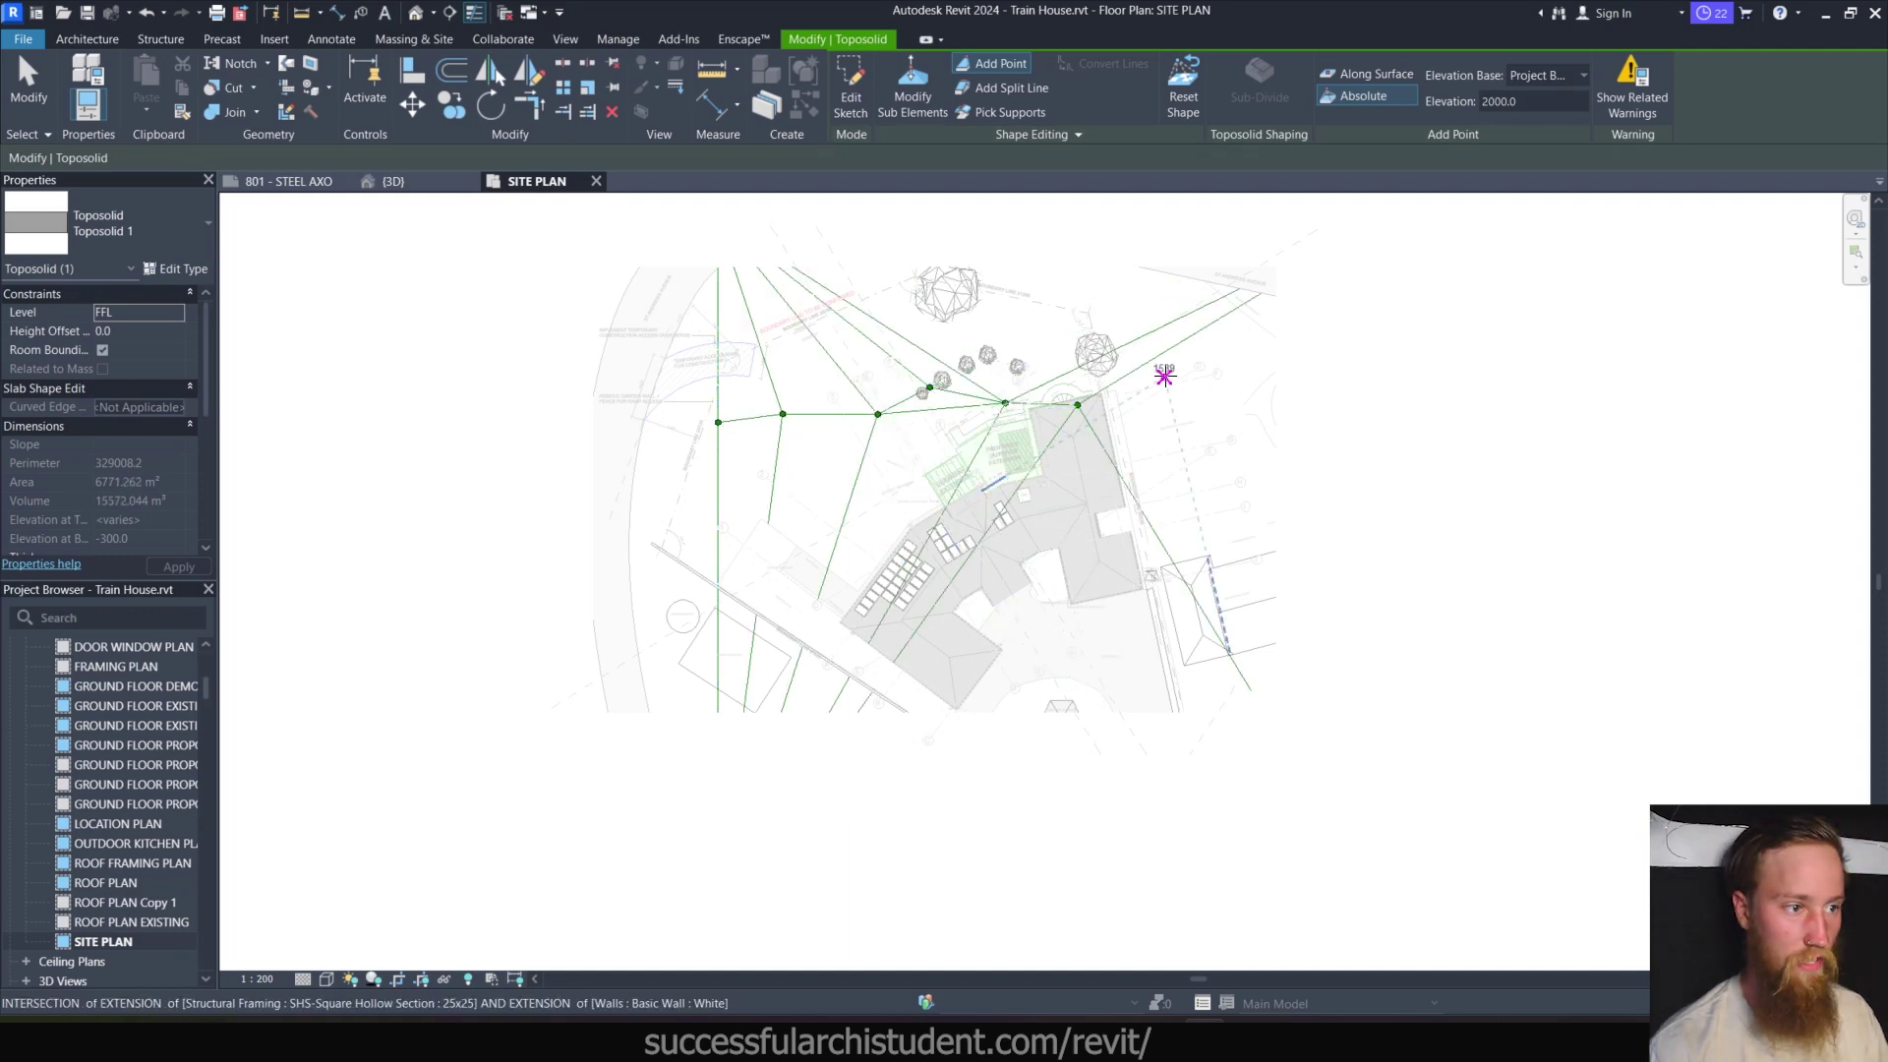
{"action": "left_click", "coordinate": [1164, 375]}
{"action": "left_click", "coordinate": [1257, 407]}
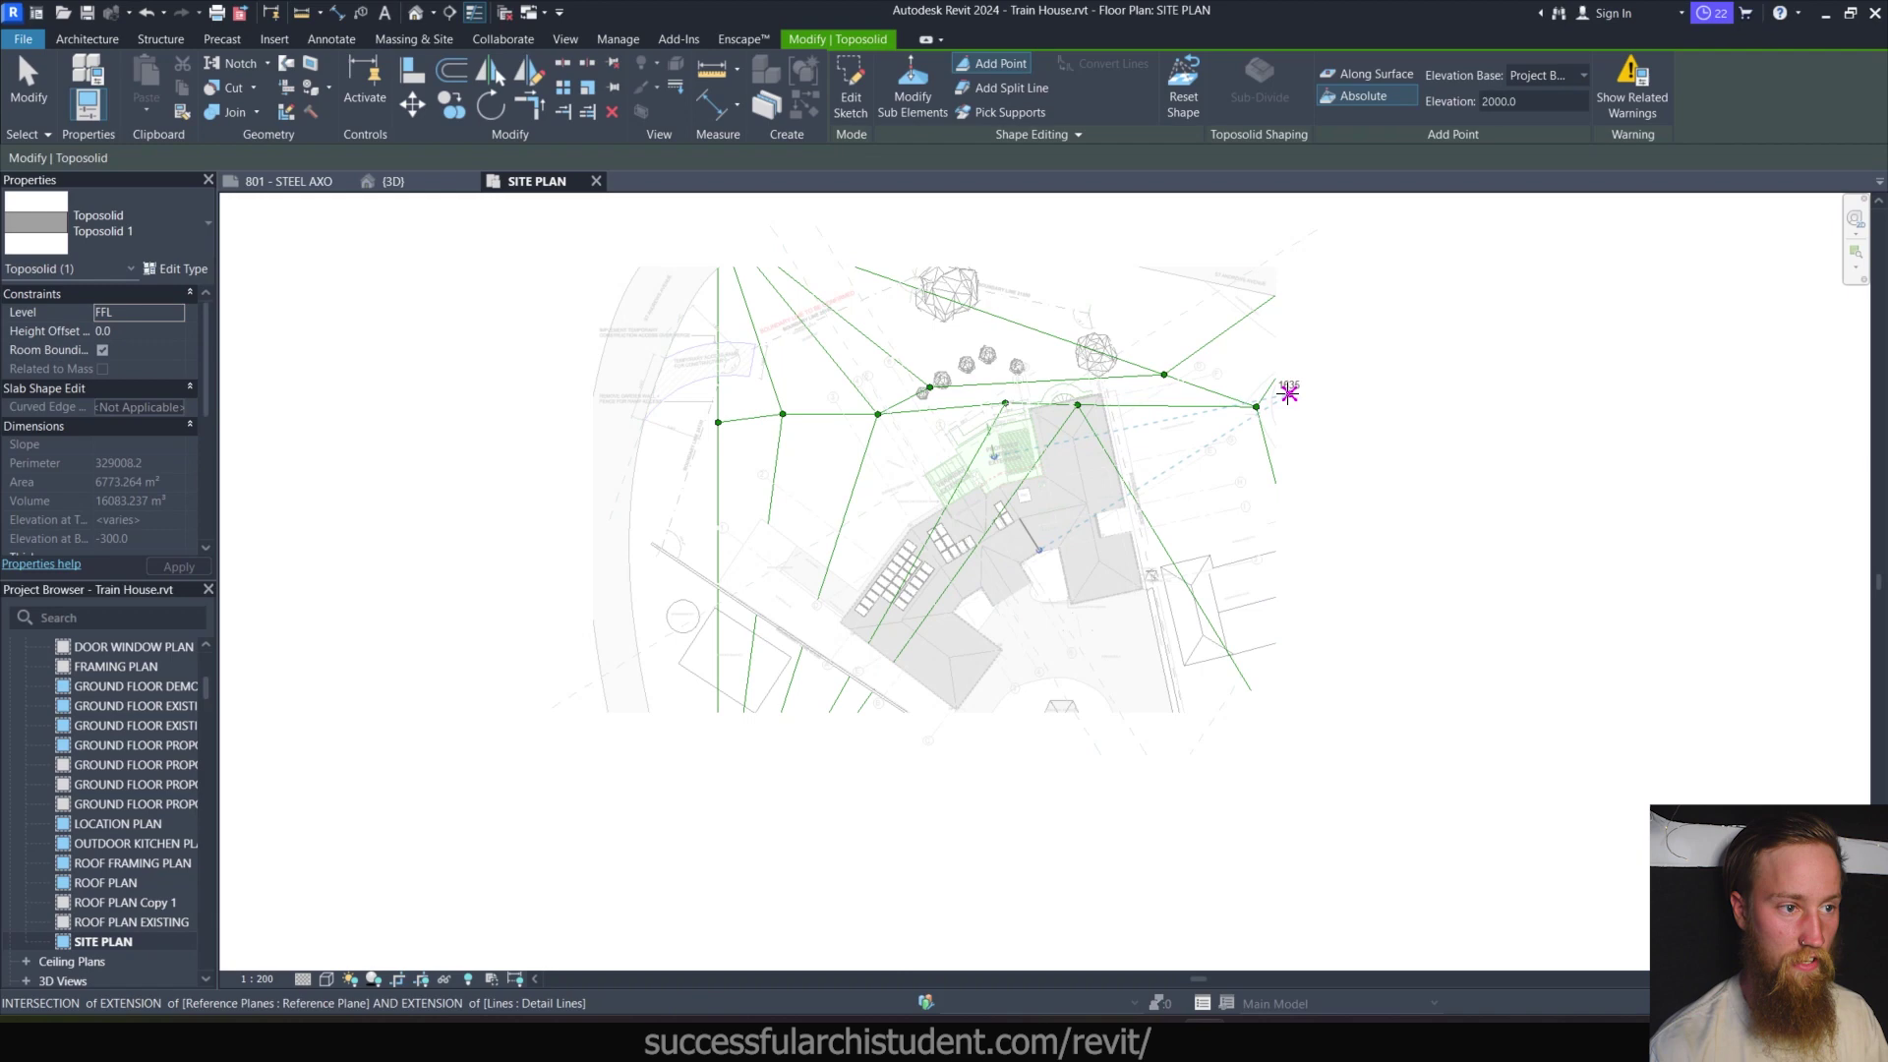
{"action": "left_click", "coordinate": [394, 181]}
{"action": "middle_click_drag", "start_coordinate": [999, 476], "coordinate": [1201, 725], "text": "shift"}
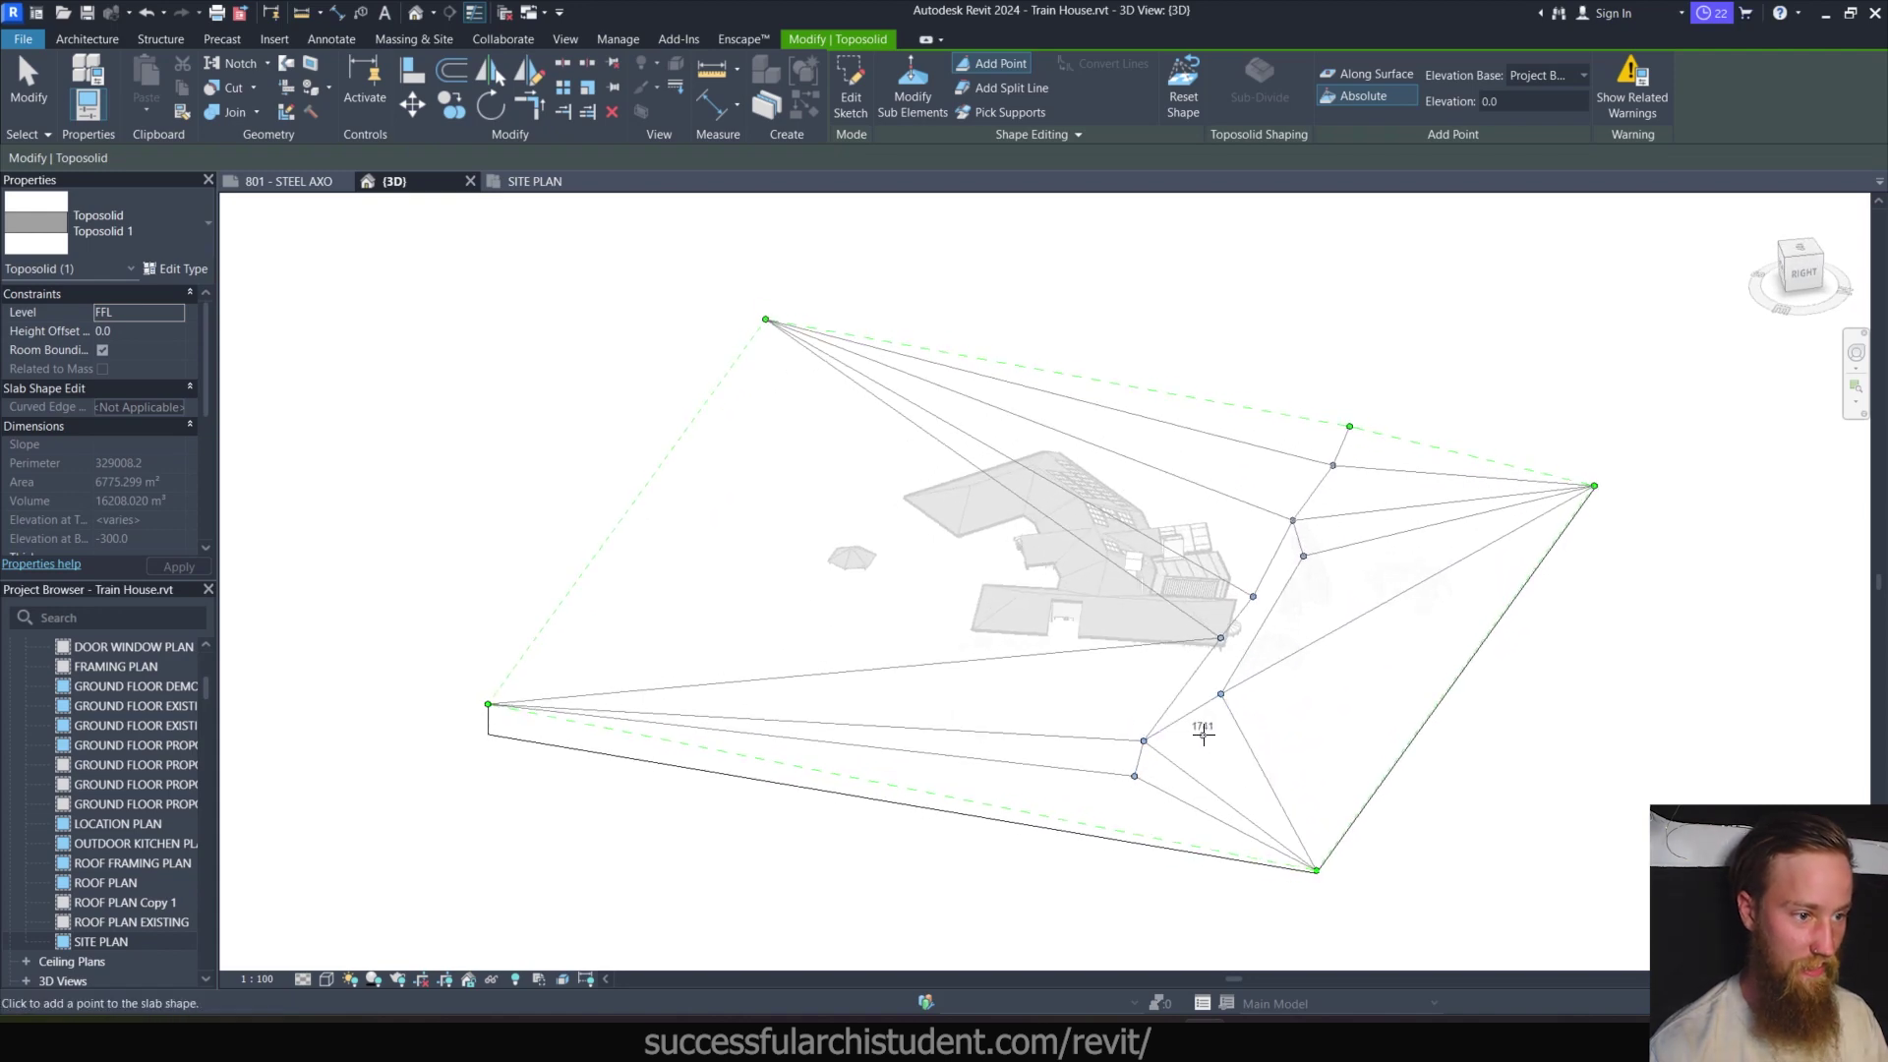
Stop adding points, select the toposolid and reset its shape to a flat slab.
{"action": "key", "text": "Escape"}
{"action": "key", "text": "Escape"}
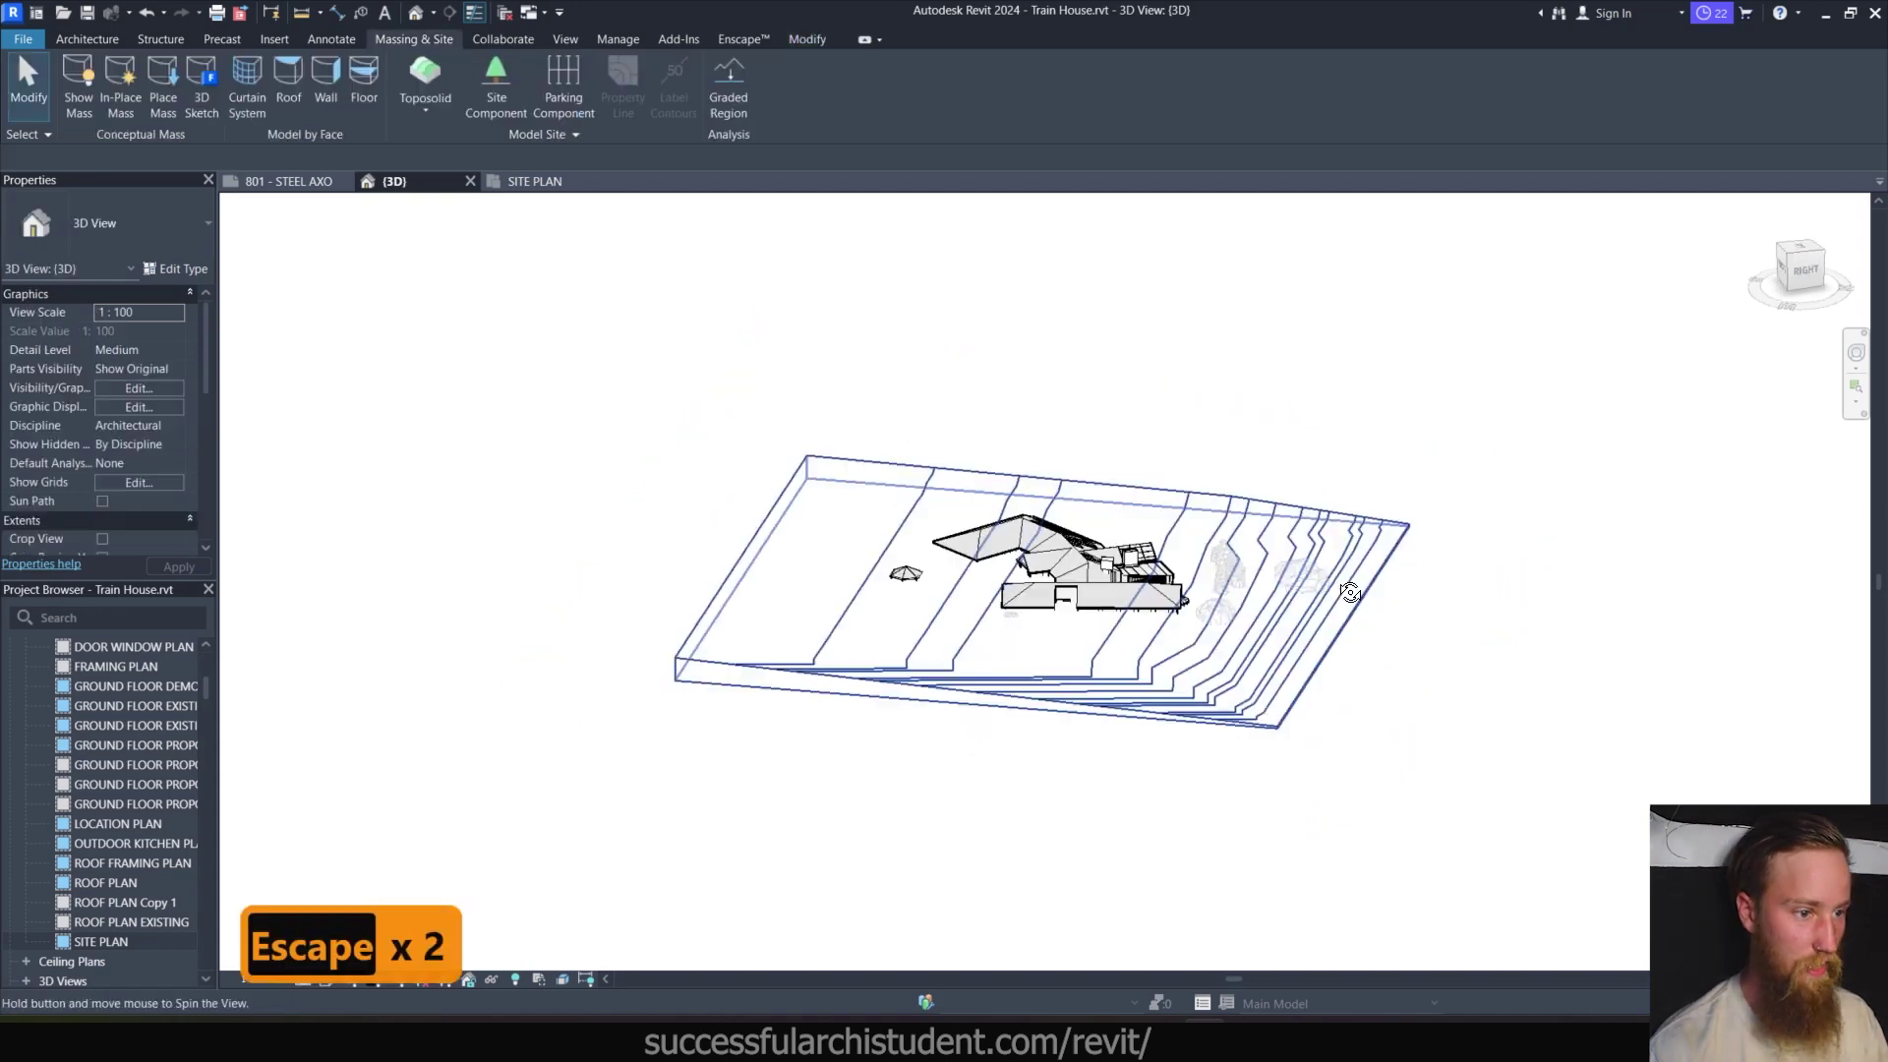
{"action": "middle_click_drag", "start_coordinate": [1348, 590], "coordinate": [1220, 649], "text": "shift"}
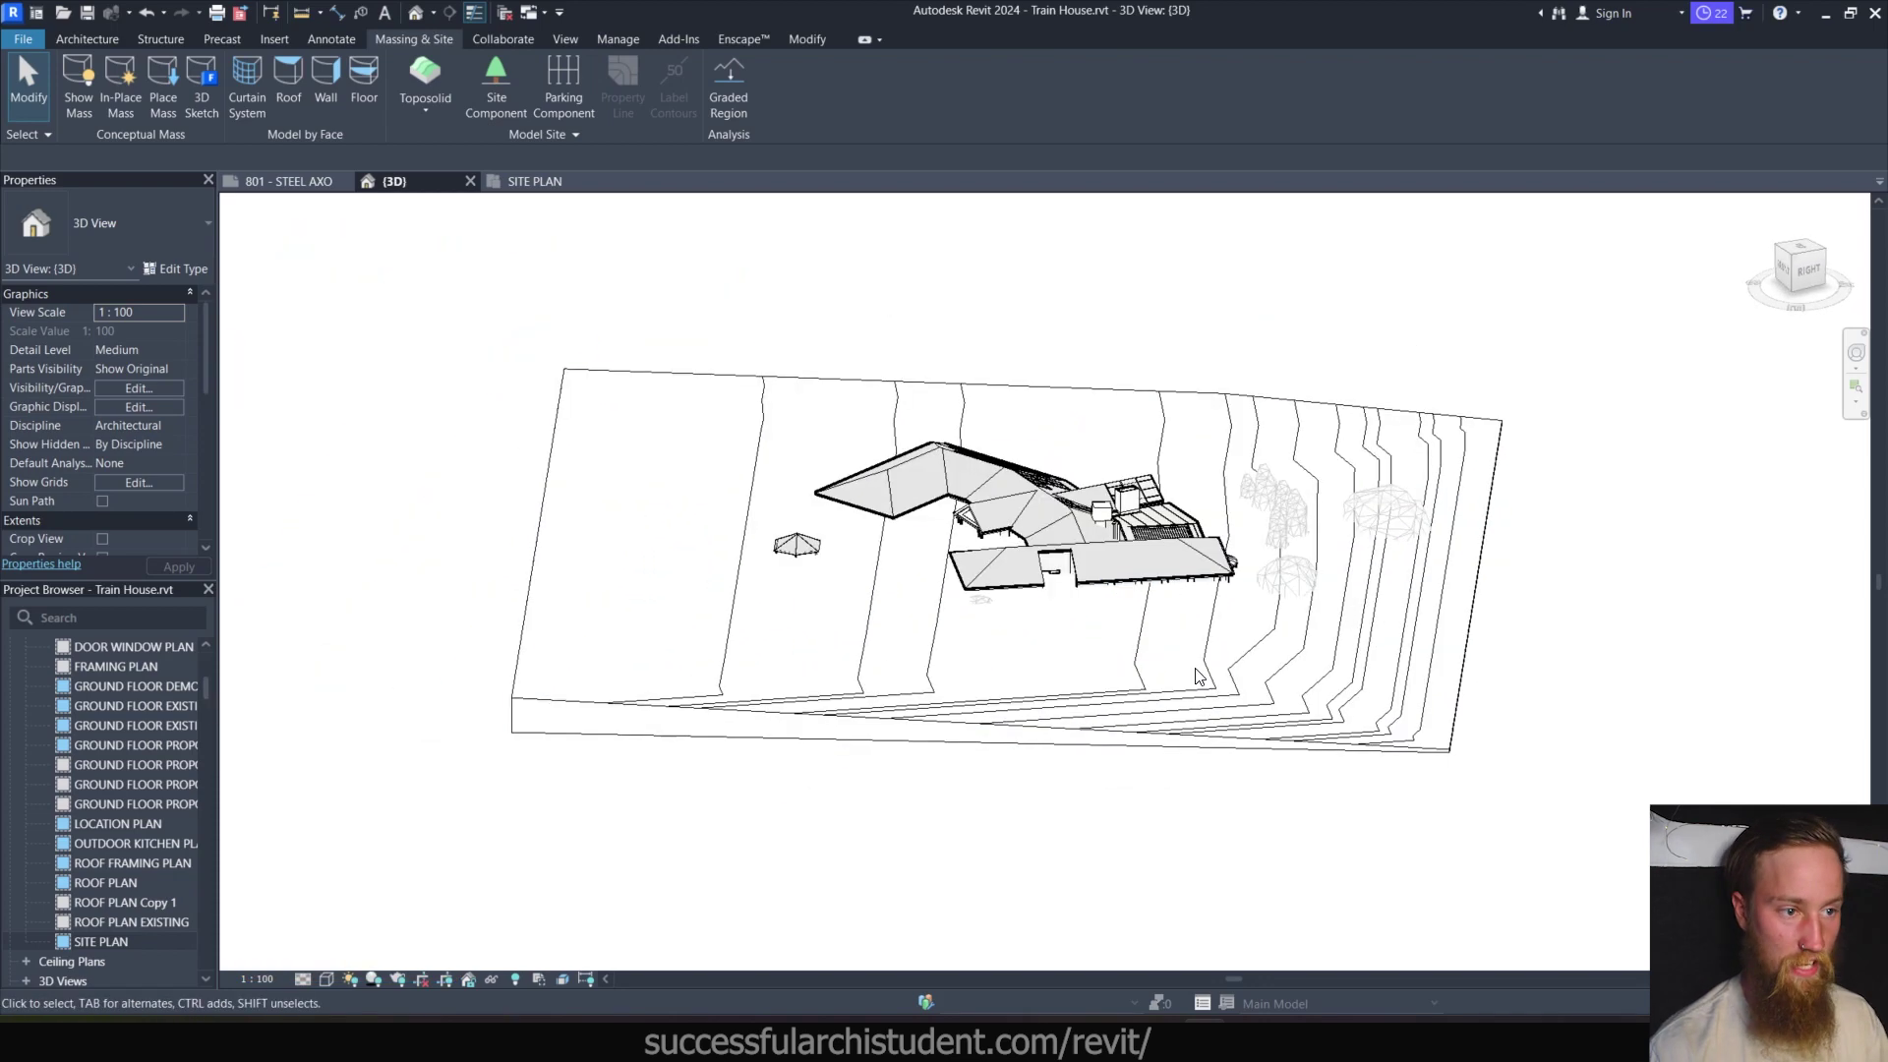
{"action": "left_click", "coordinate": [1210, 679]}
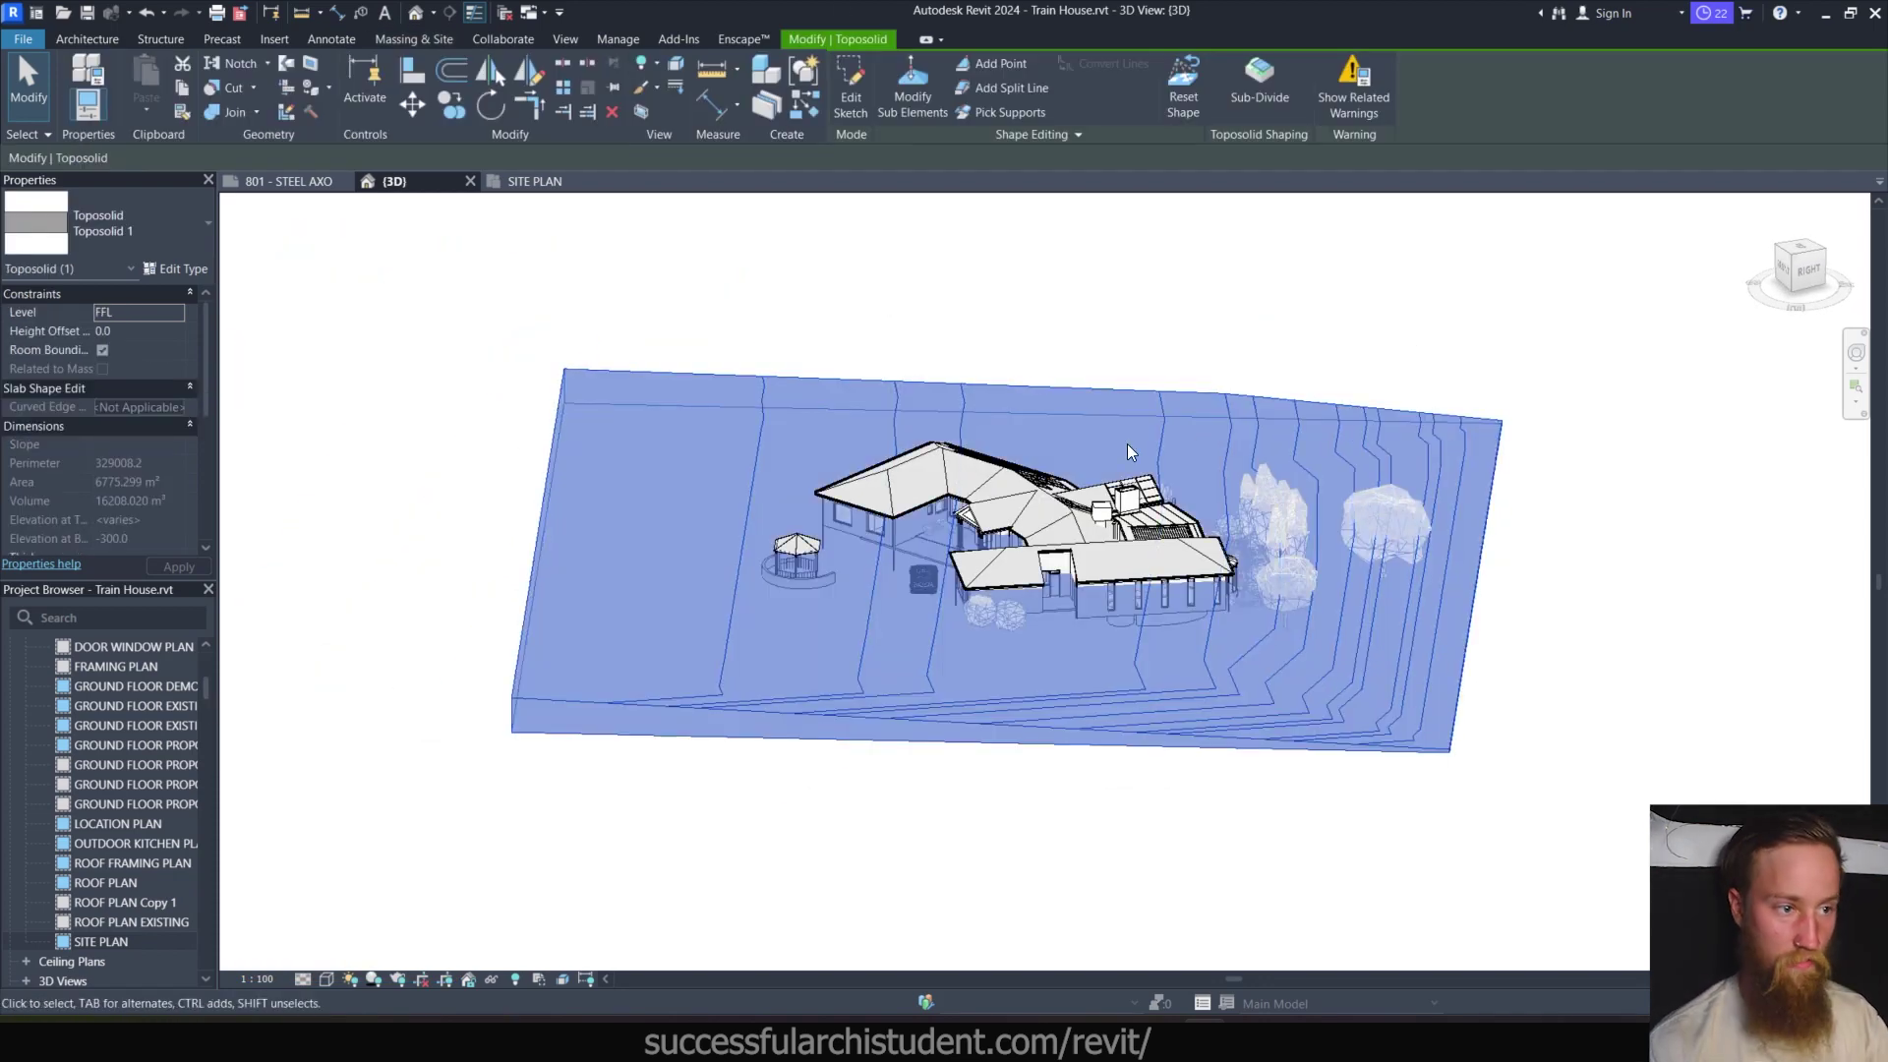
{"action": "left_click", "coordinate": [1185, 98]}
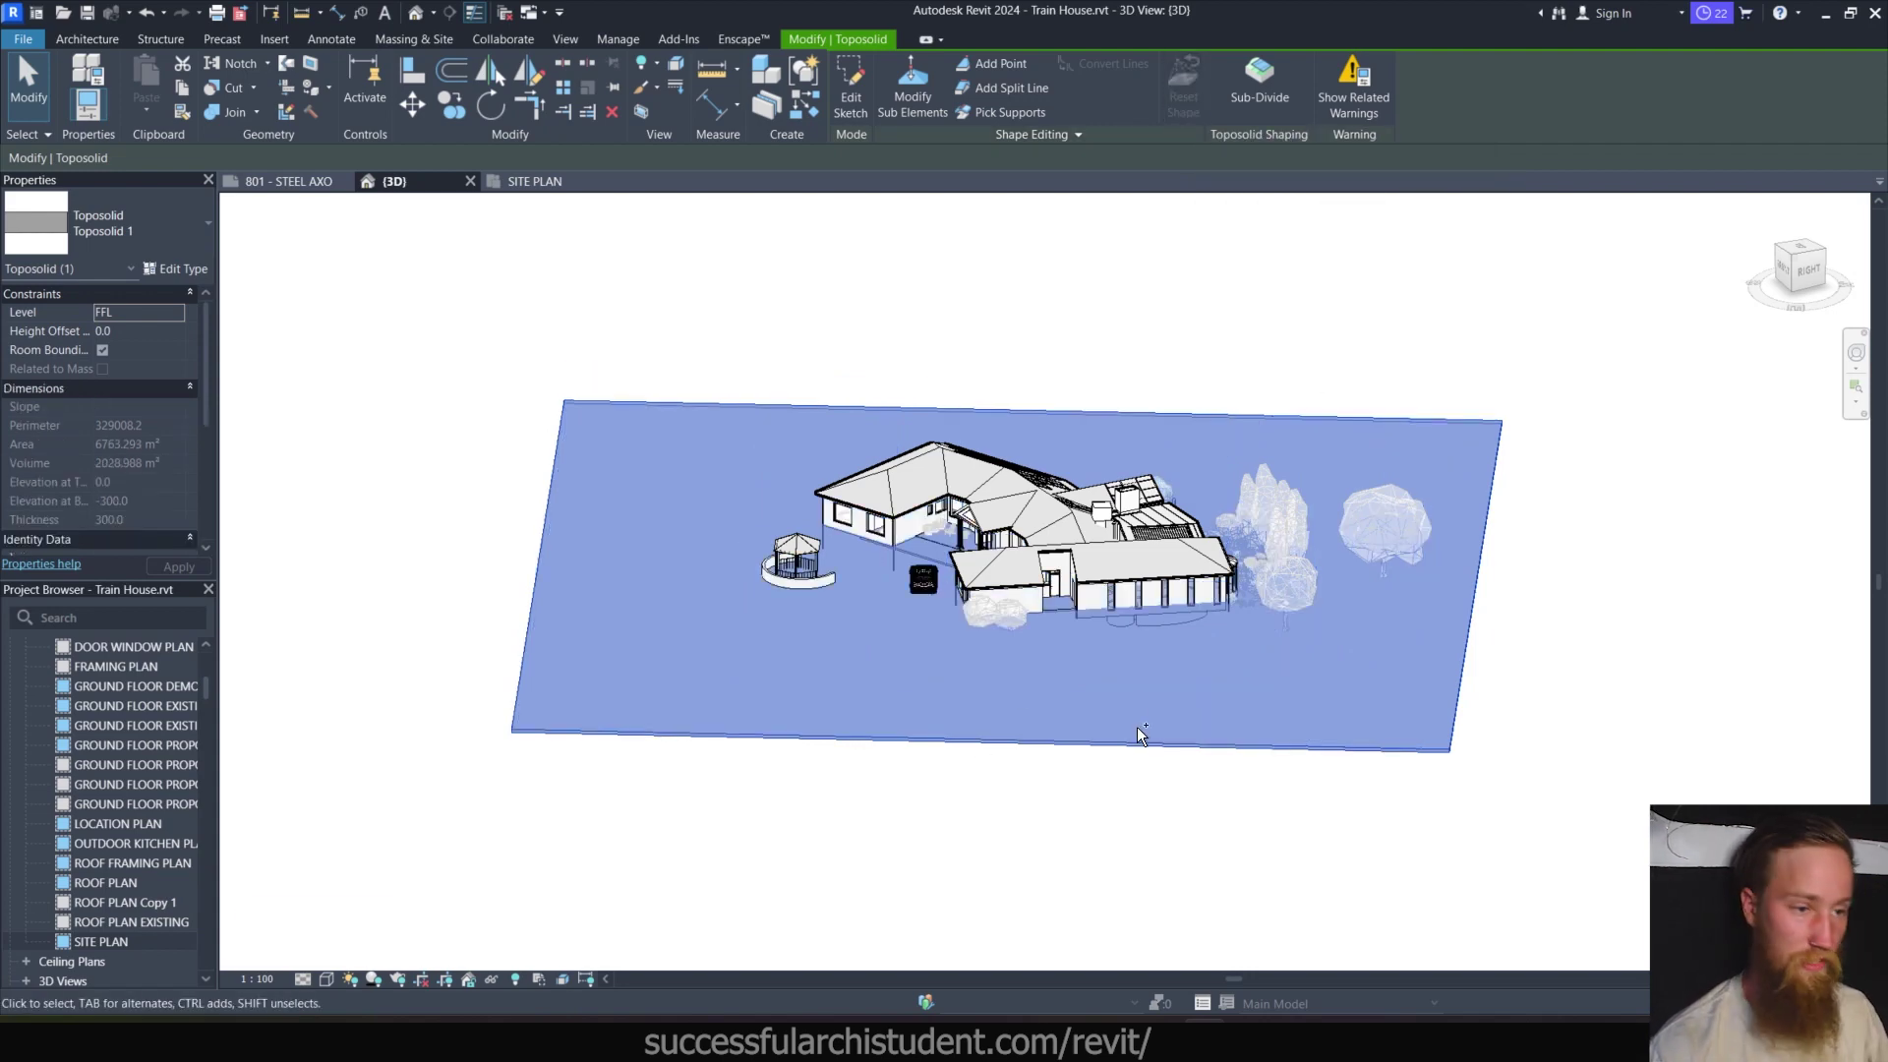
Undo the Reset Shape to bring back the sloped, contoured toposolid.
{"action": "key", "text": "ctrl+z"}
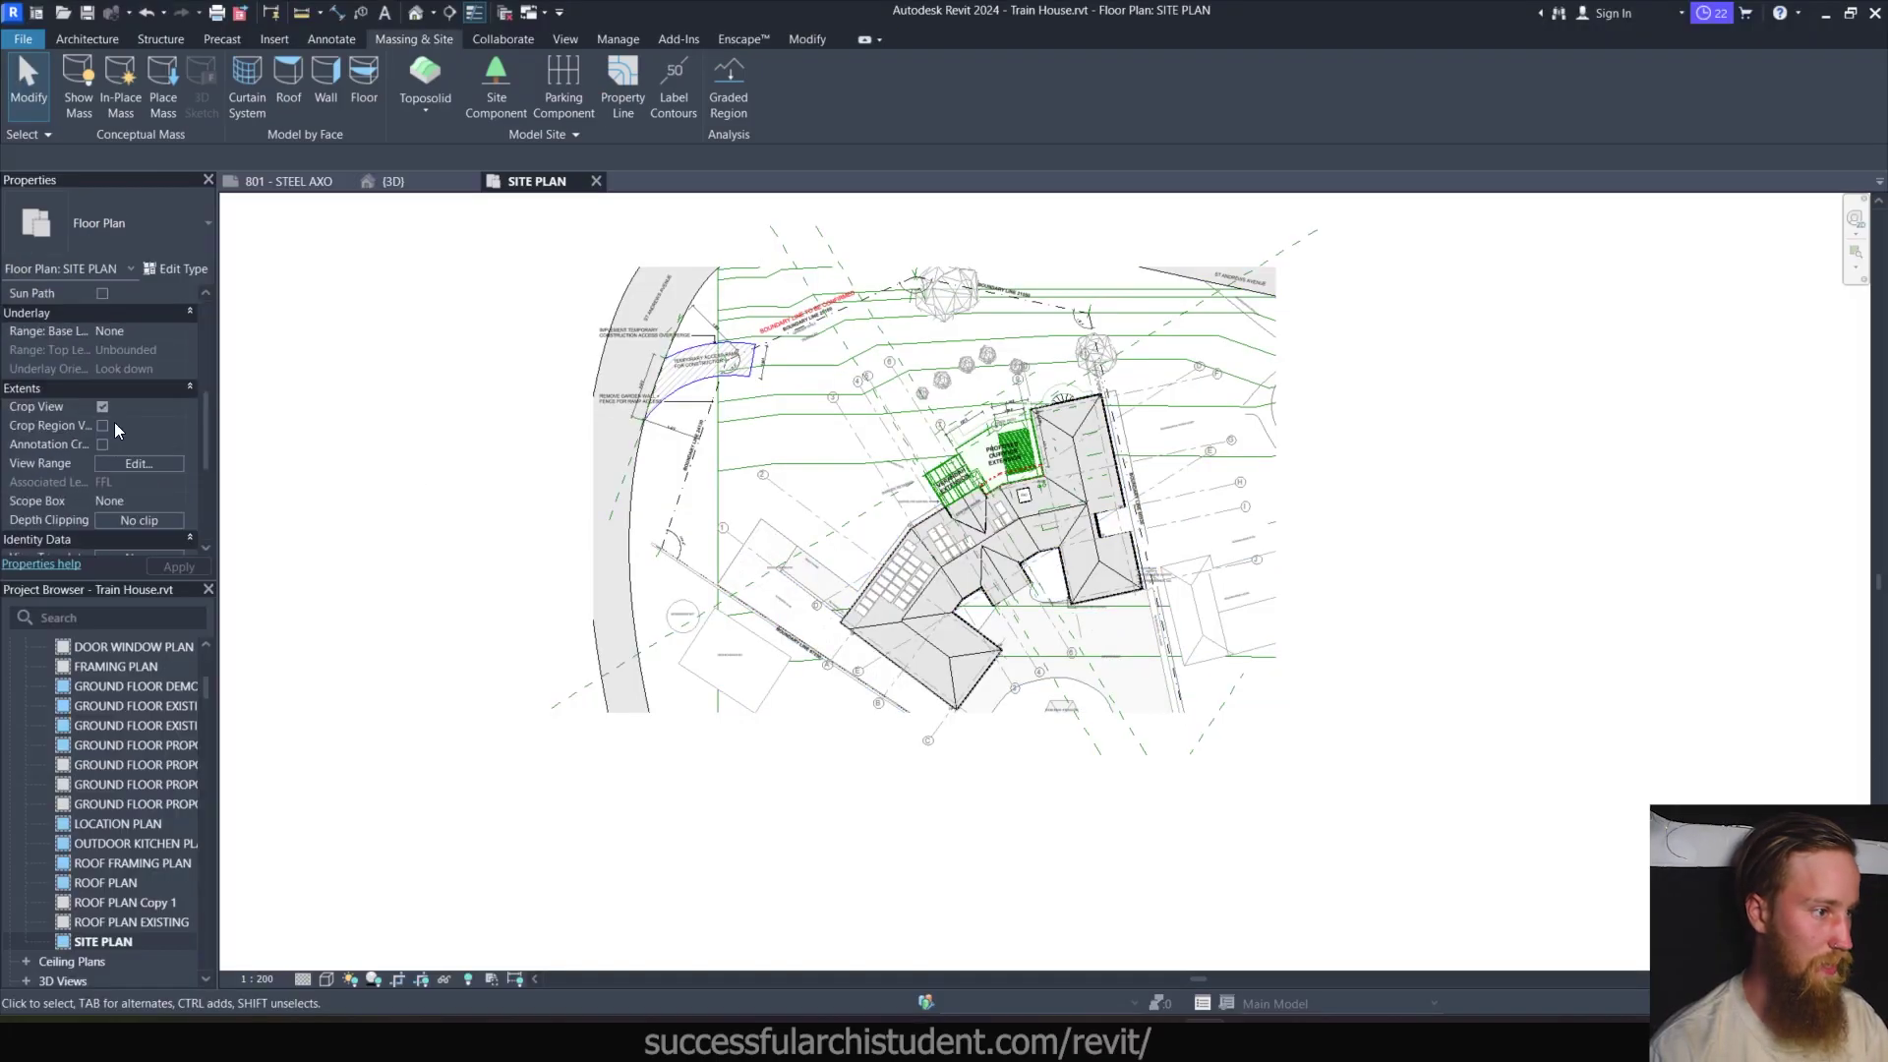
Select the toposolid and undo the three most recent edits to it.
{"action": "left_click", "coordinate": [1258, 368]}
{"action": "key", "text": "ctrl+z"}
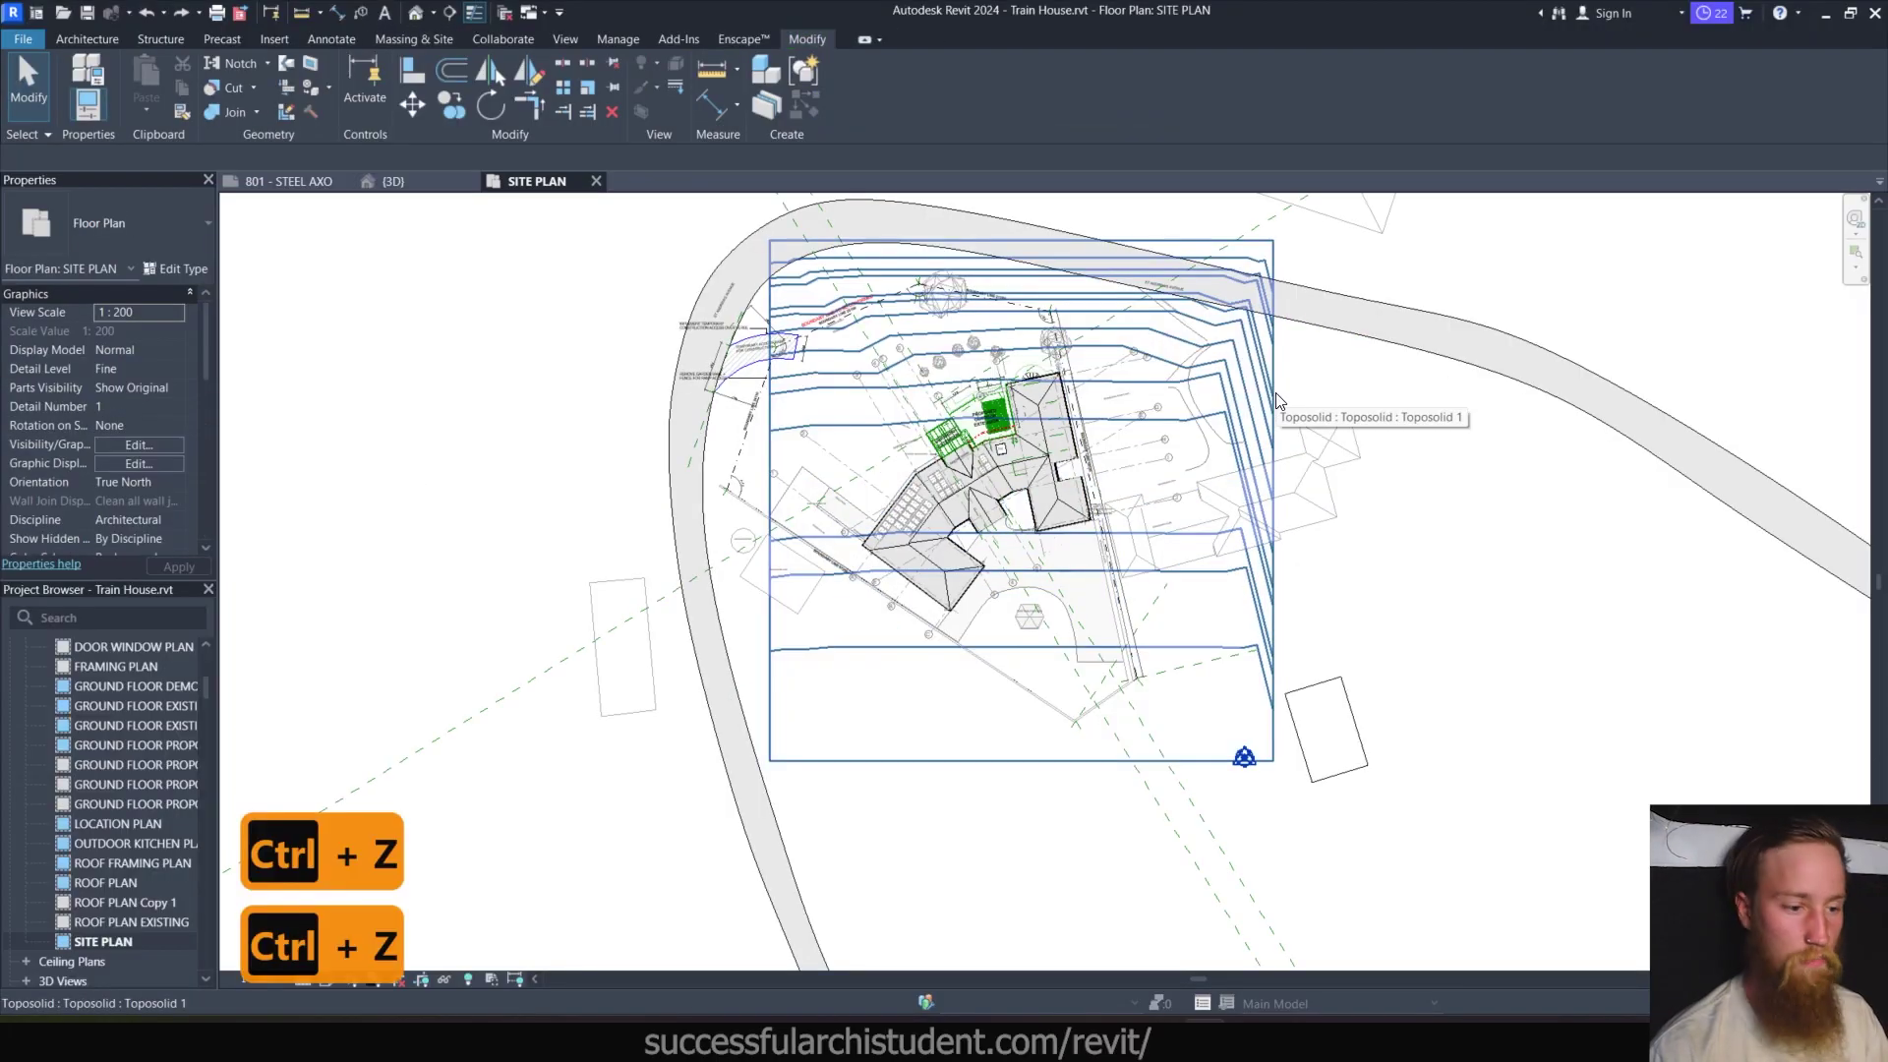
{"action": "key", "text": "ctrl+z"}
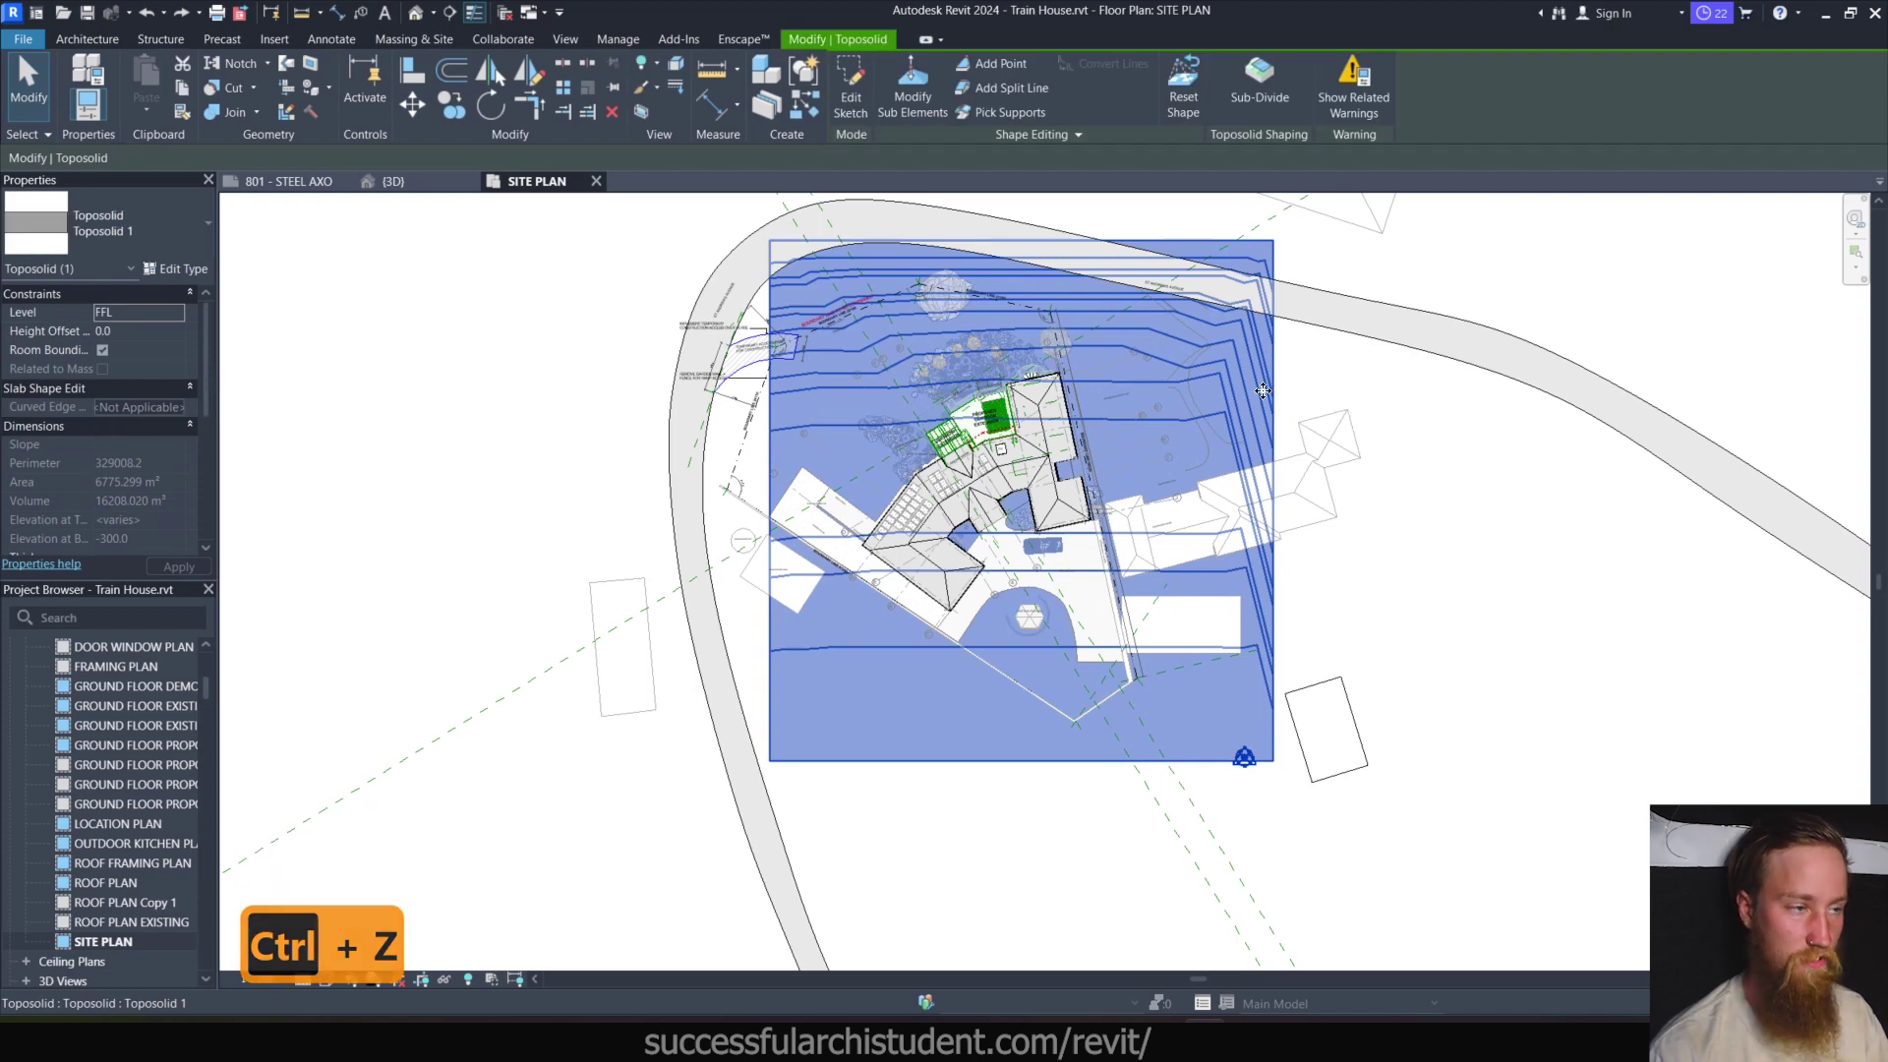
{"action": "key", "text": "ctrl+z"}
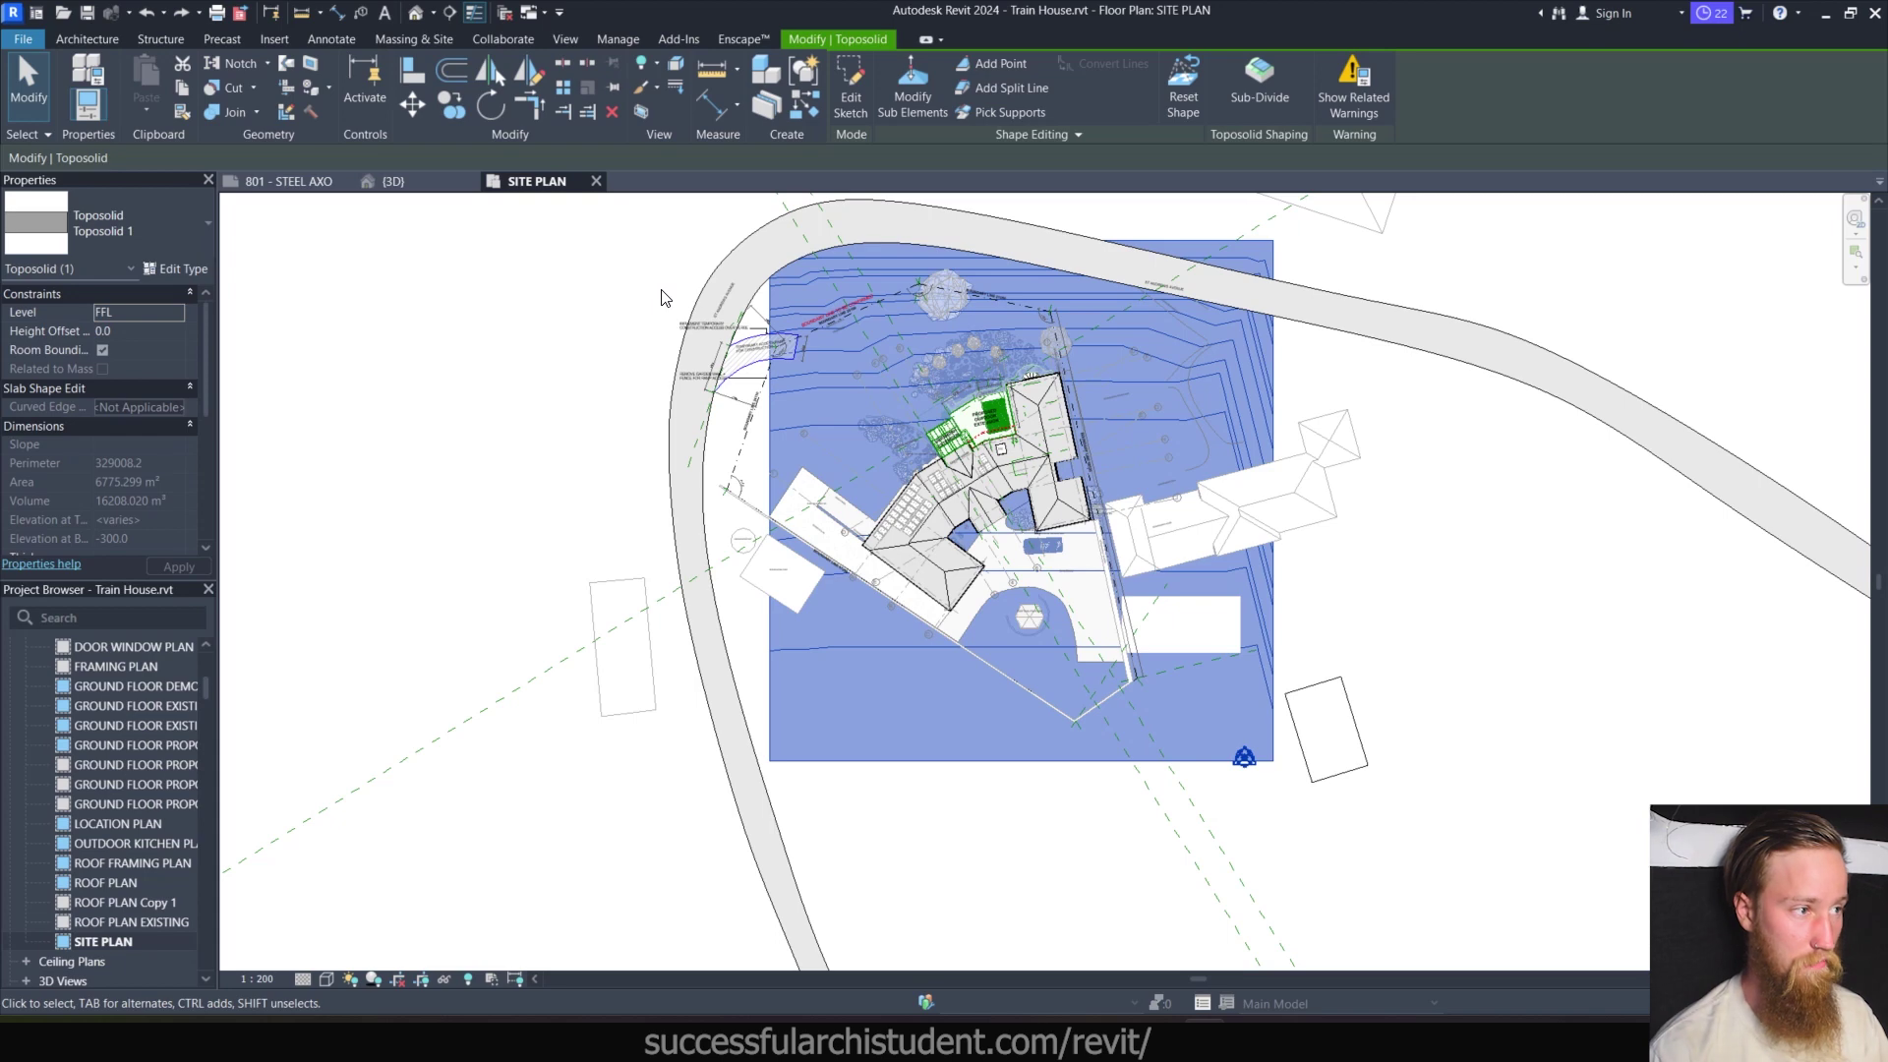
Split the toposolid with a straight line across the site, then select the upper and lower halves.
{"action": "key", "text": "l"}
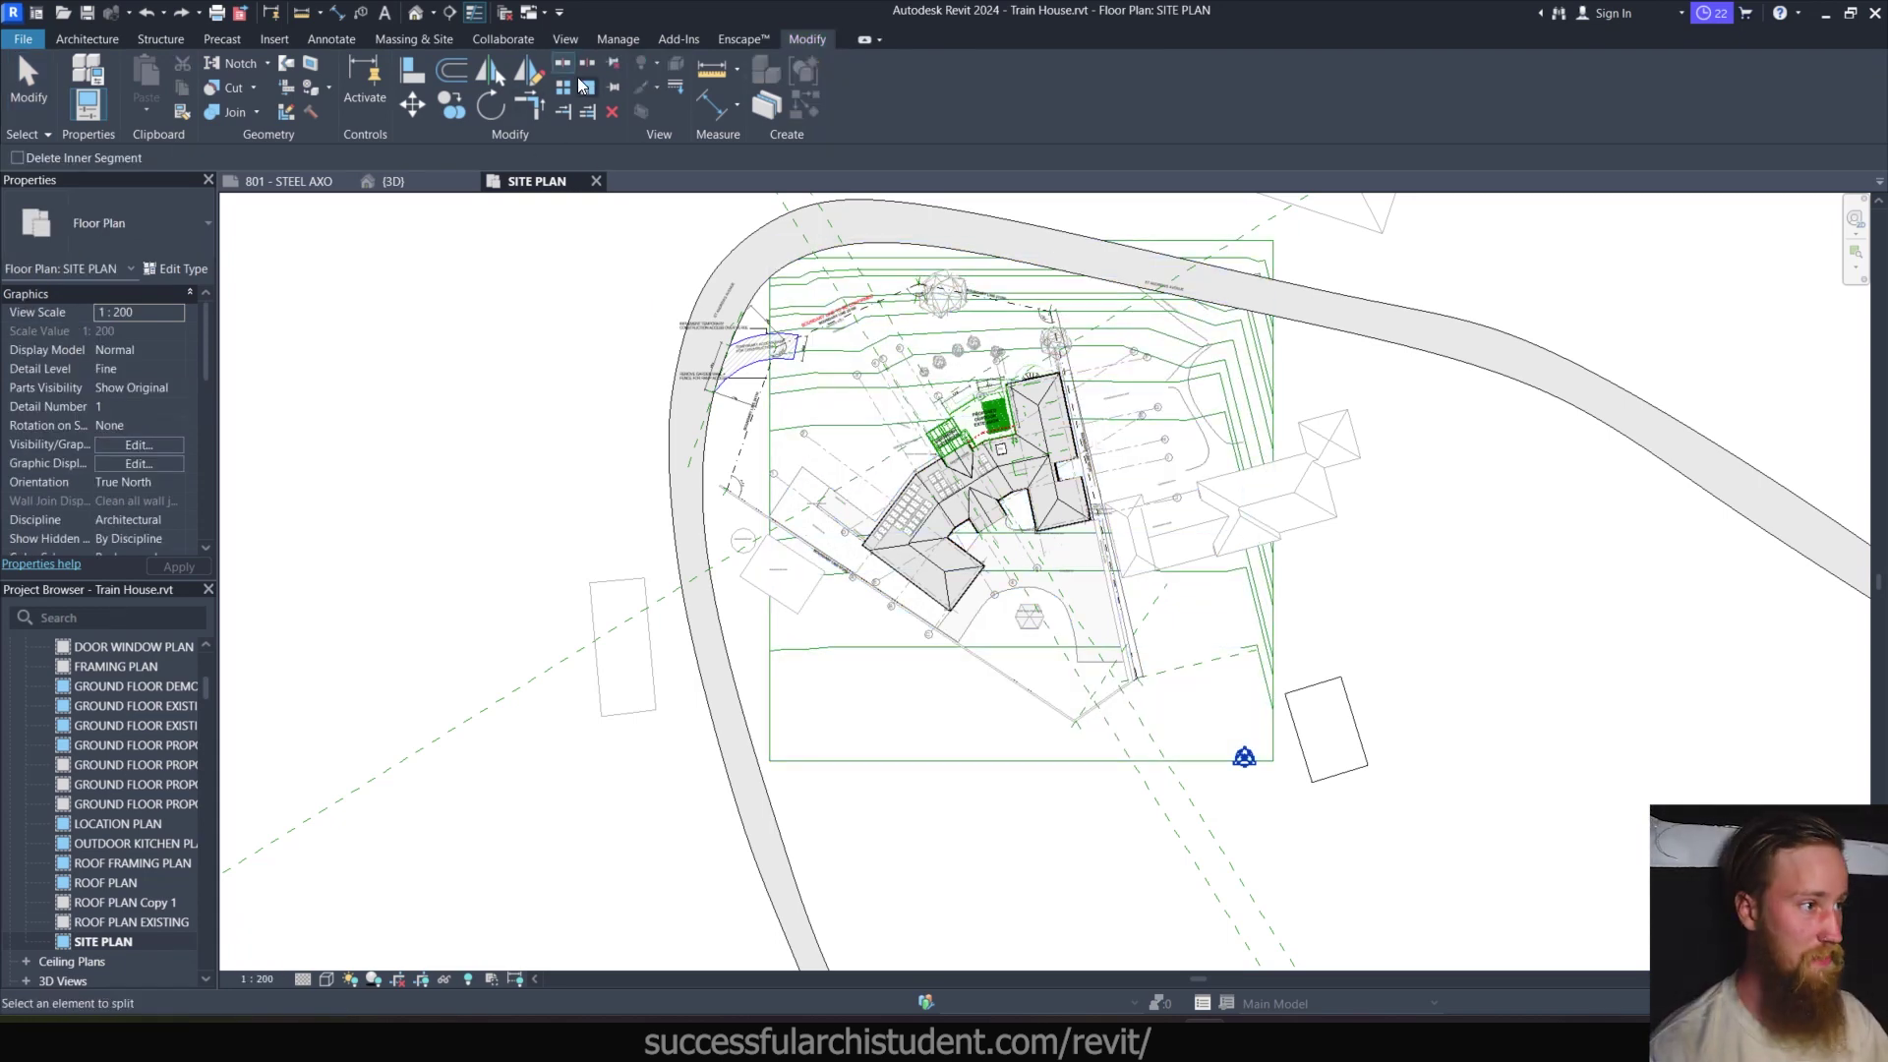
{"action": "left_click", "coordinate": [792, 421]}
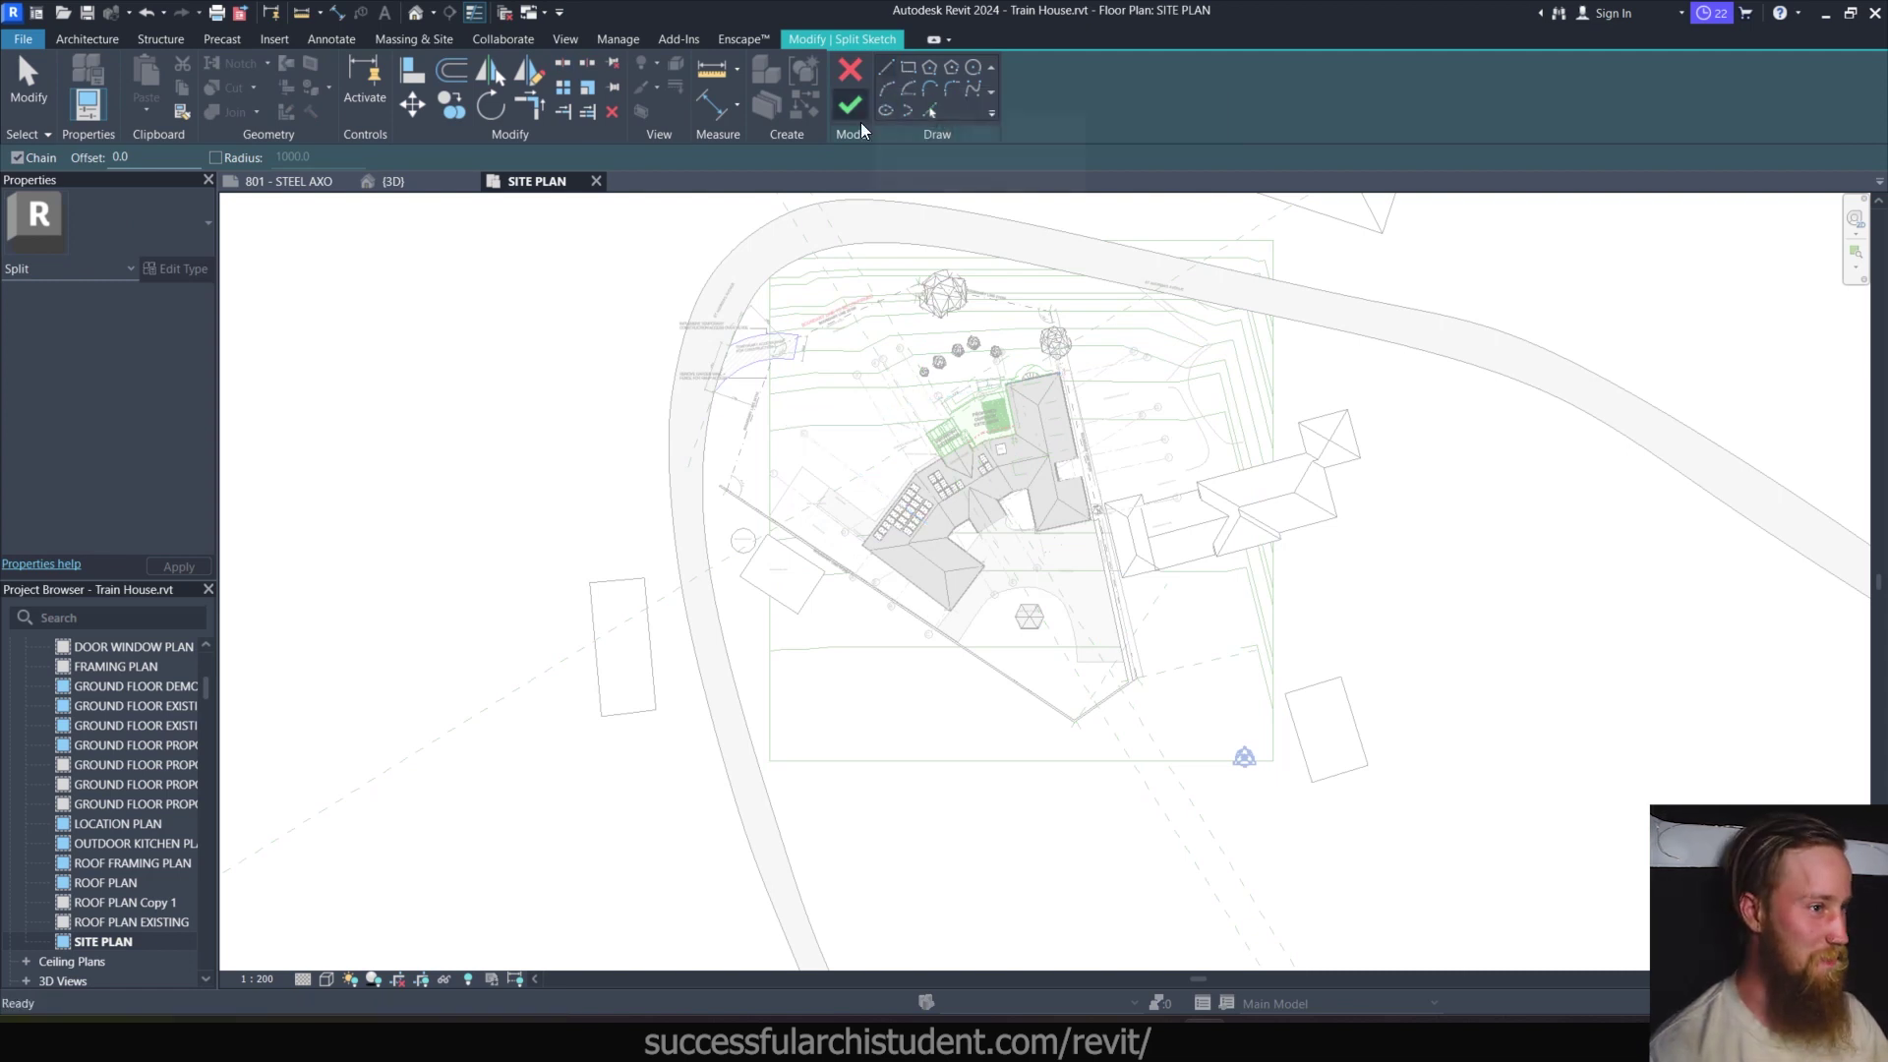
{"action": "left_click", "coordinate": [768, 514]}
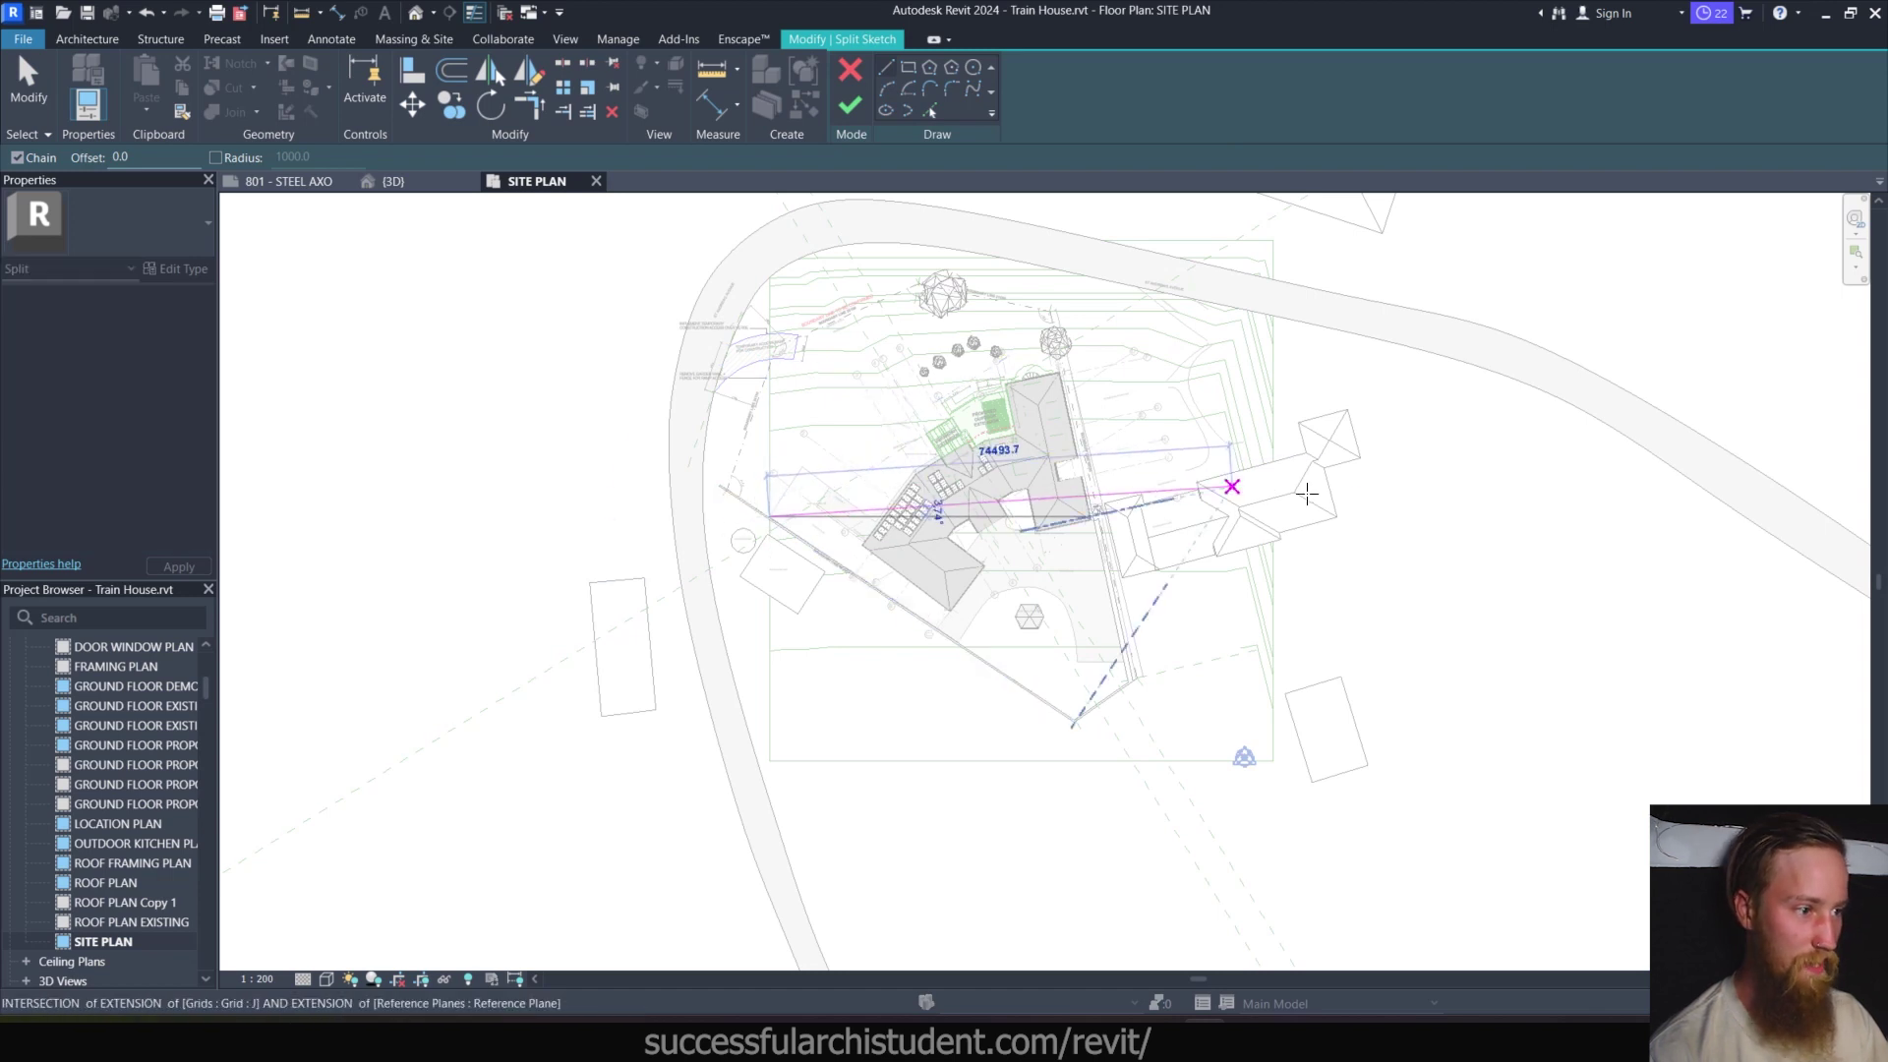
{"action": "left_click", "coordinate": [1335, 515]}
{"action": "key", "text": "Escape"}
{"action": "key", "text": "Escape"}
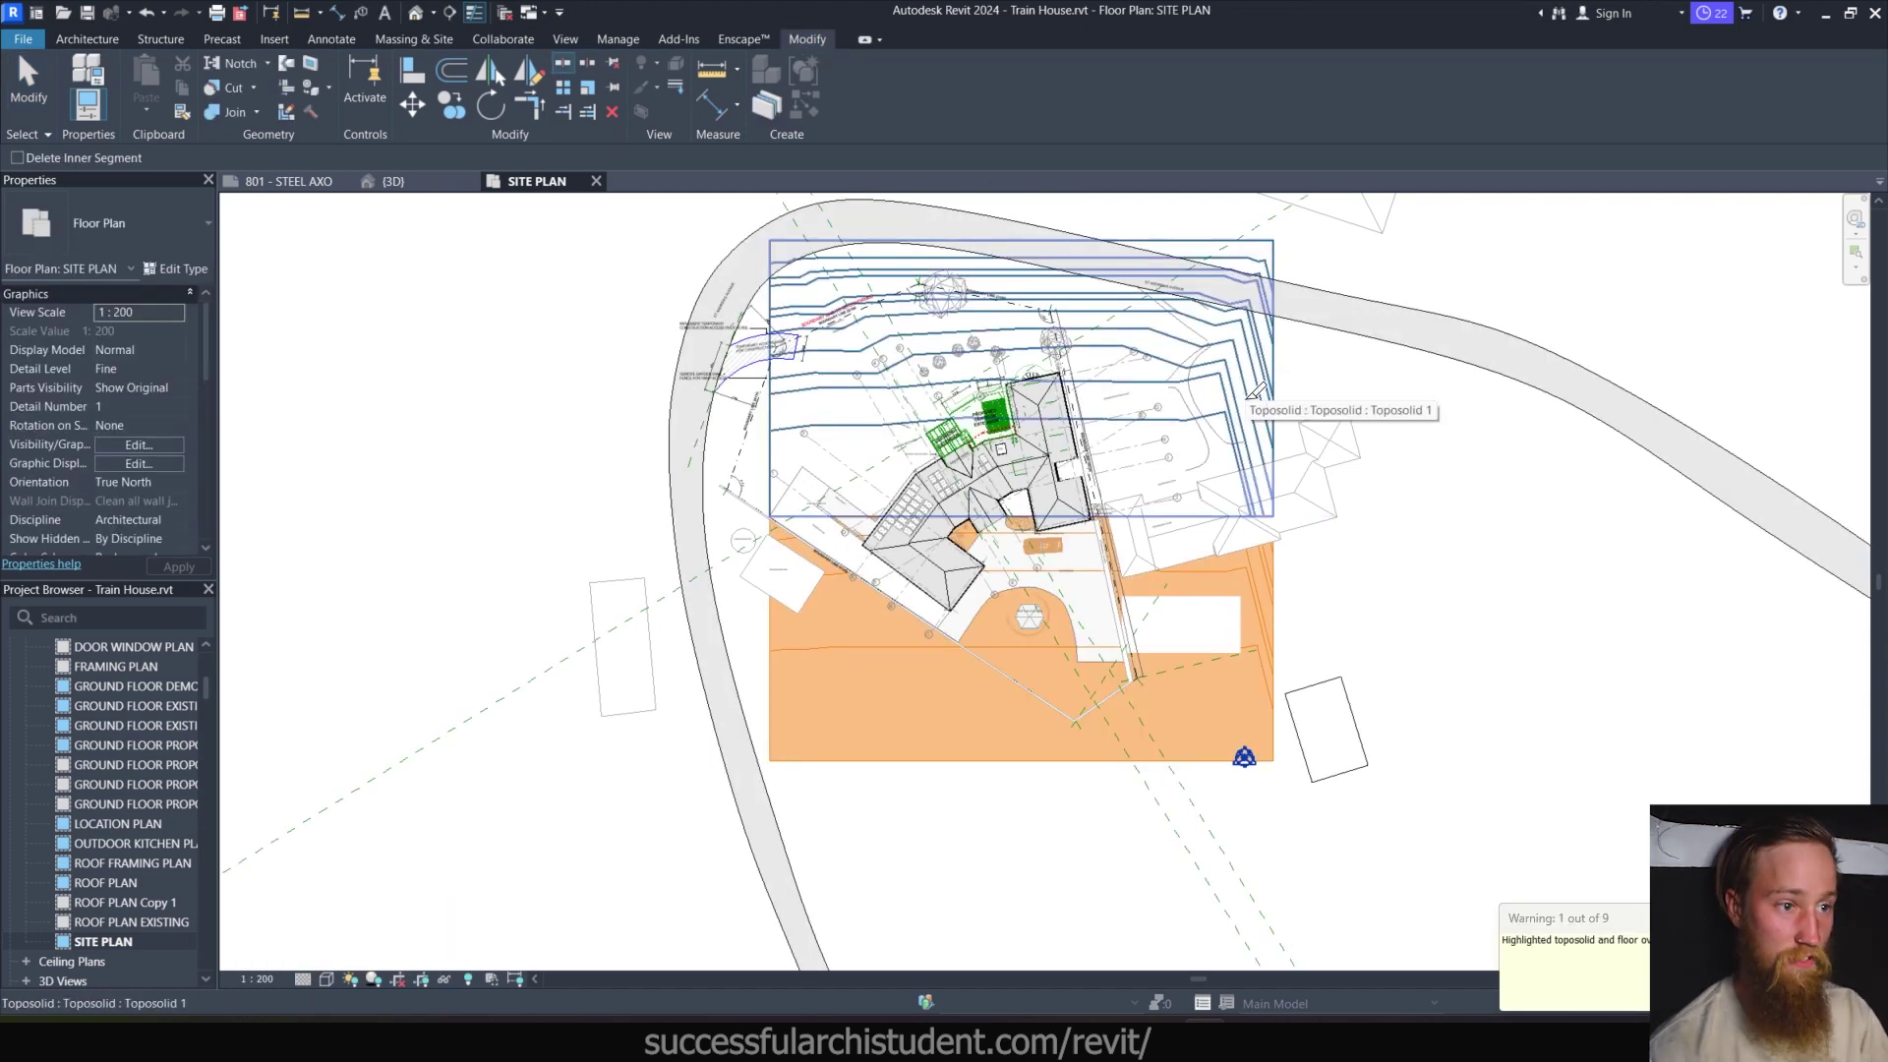
{"action": "key", "text": "Escape"}
{"action": "key", "text": "Escape"}
{"action": "left_click", "coordinate": [1256, 391]}
{"action": "left_click", "coordinate": [1254, 617]}
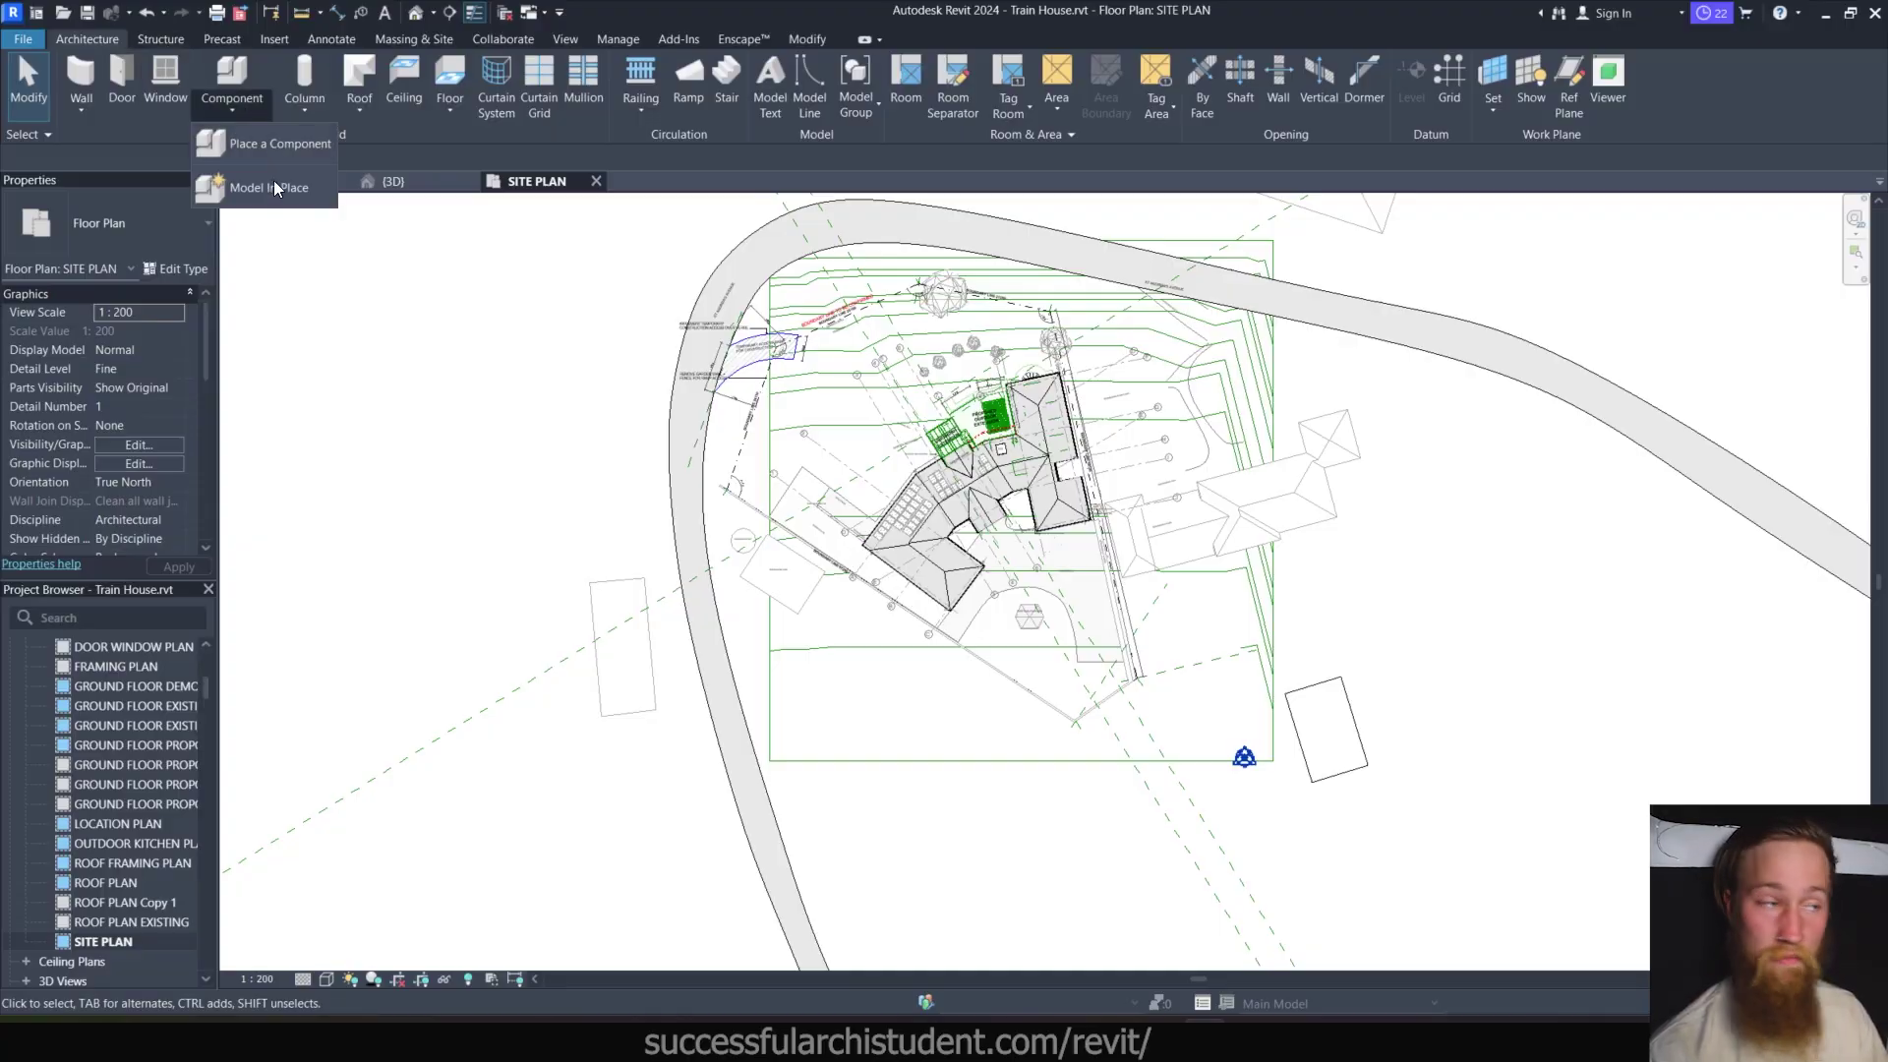
Start a new in-place family in the Generic Models category named Generic Models 3.
{"action": "left_click", "coordinate": [273, 183]}
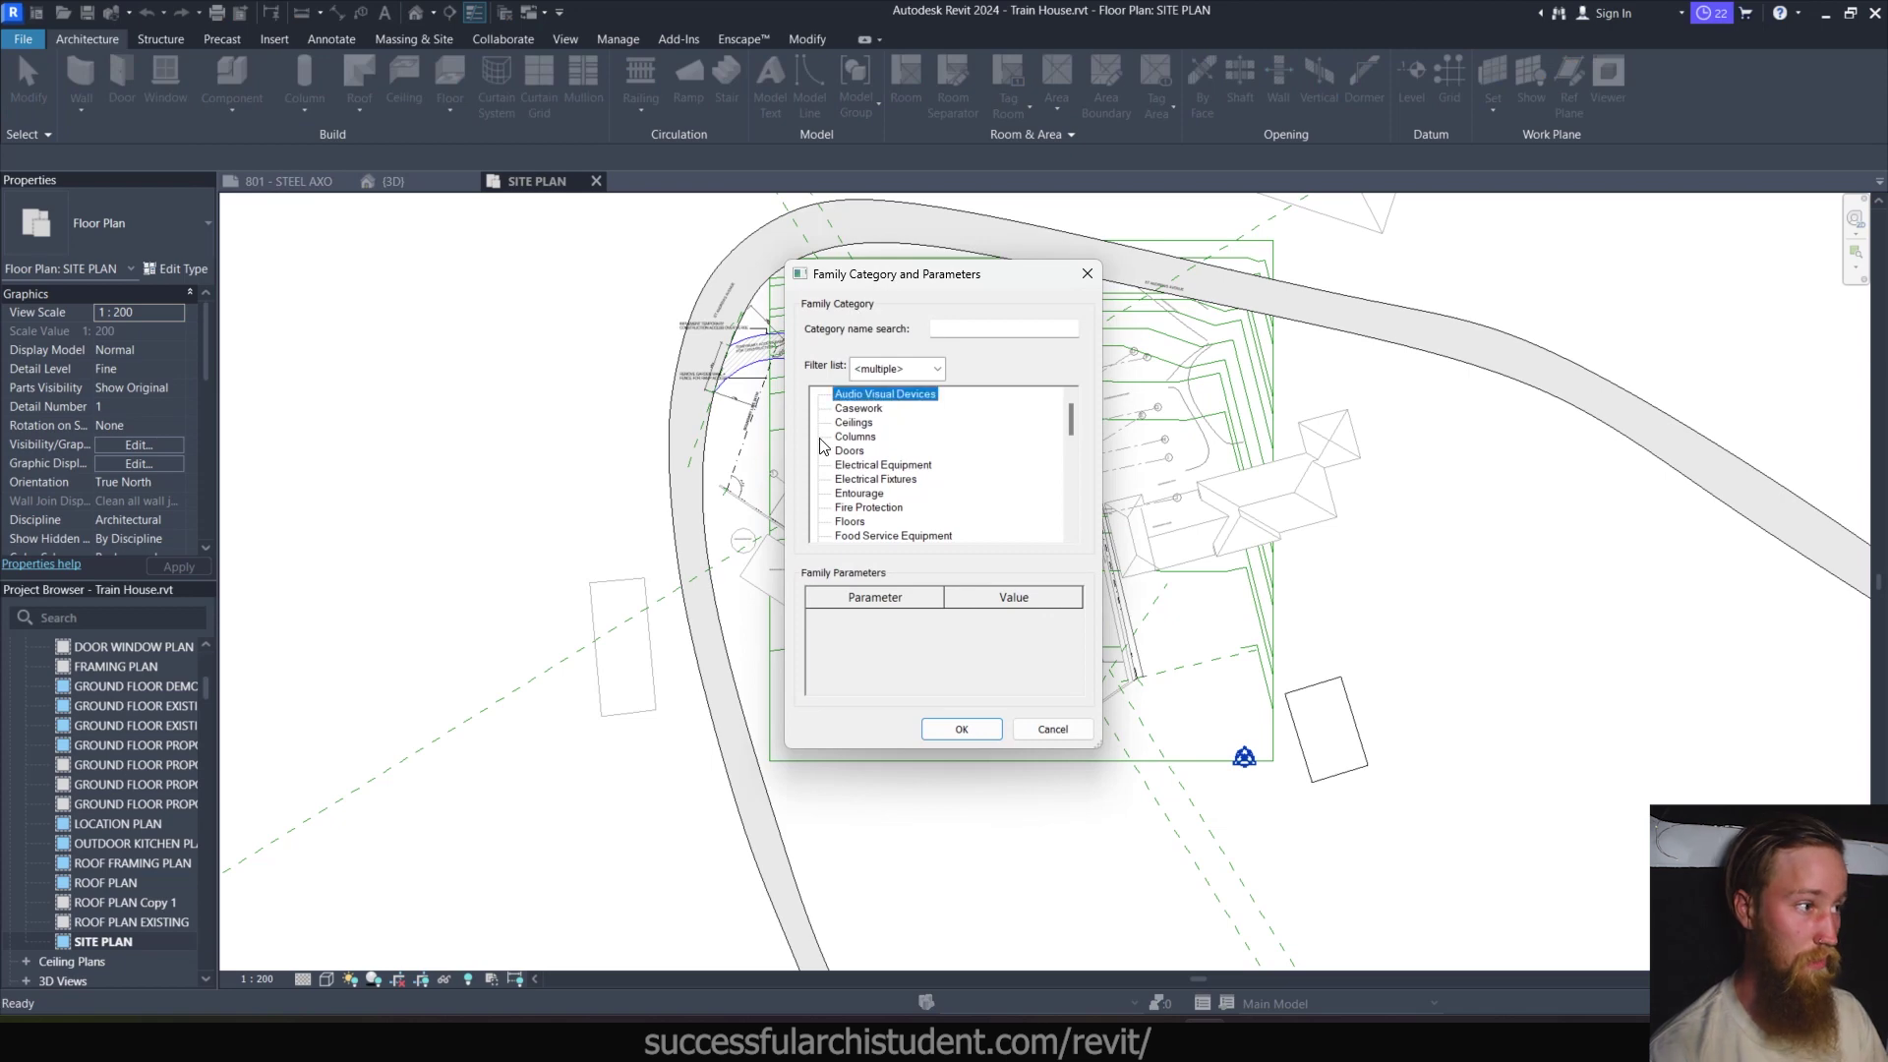
{"action": "type", "text": "ge"}
{"action": "left_click", "coordinate": [959, 731]}
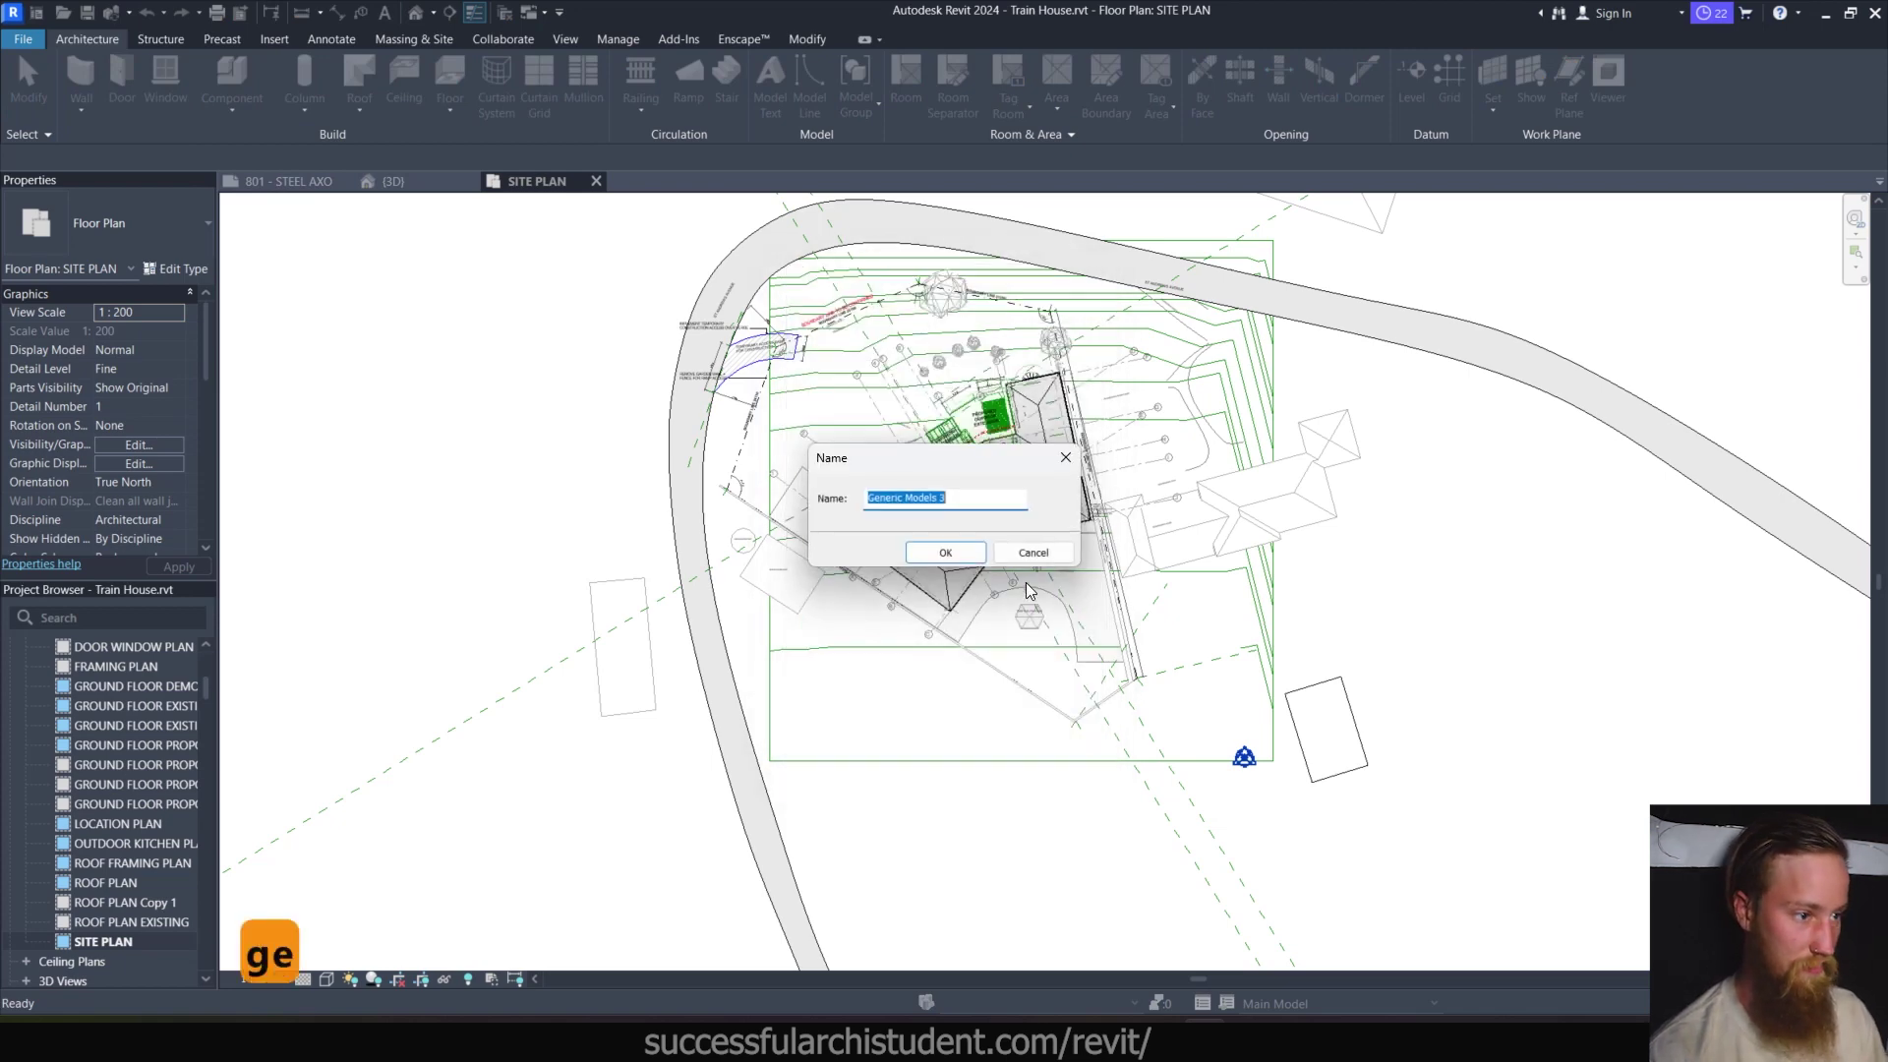
{"action": "left_click", "coordinate": [944, 553]}
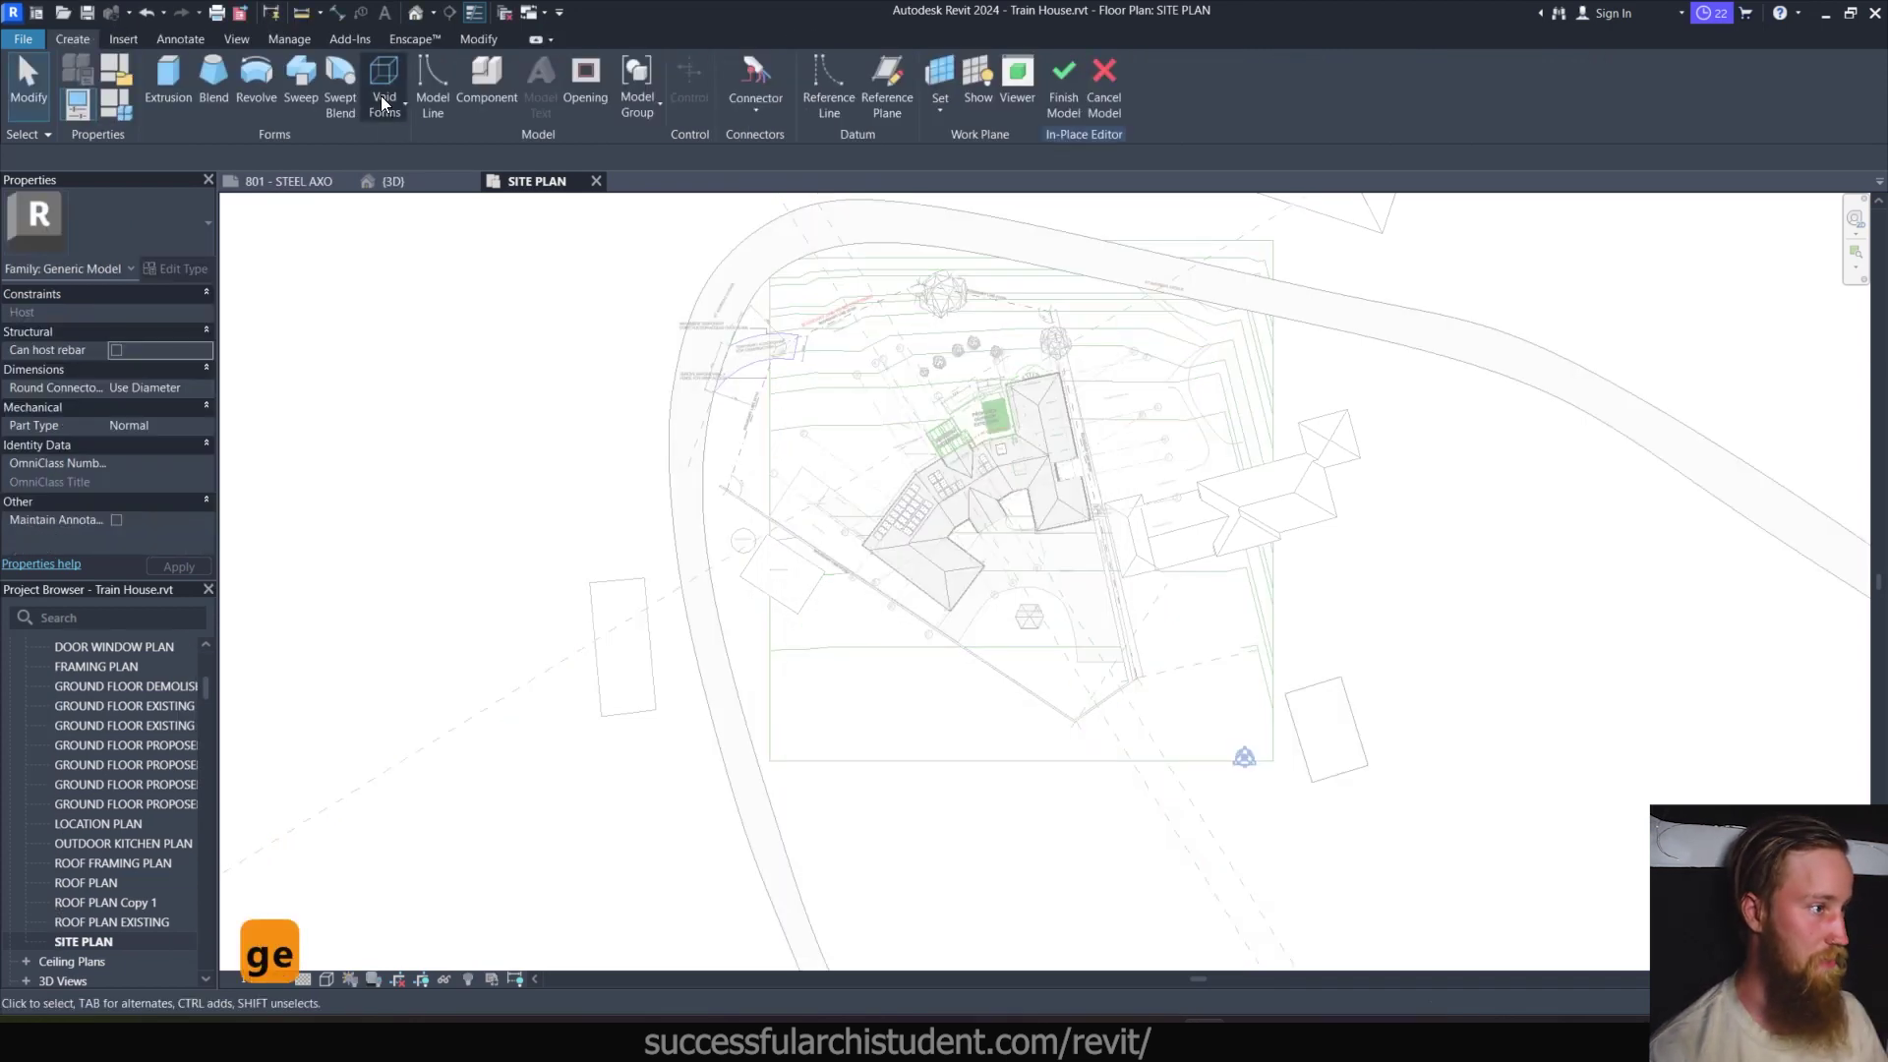
Sketch a rectangular void extrusion beside the house with extrusion end 3000.
{"action": "left_click", "coordinate": [381, 103]}
{"action": "left_click", "coordinate": [423, 140]}
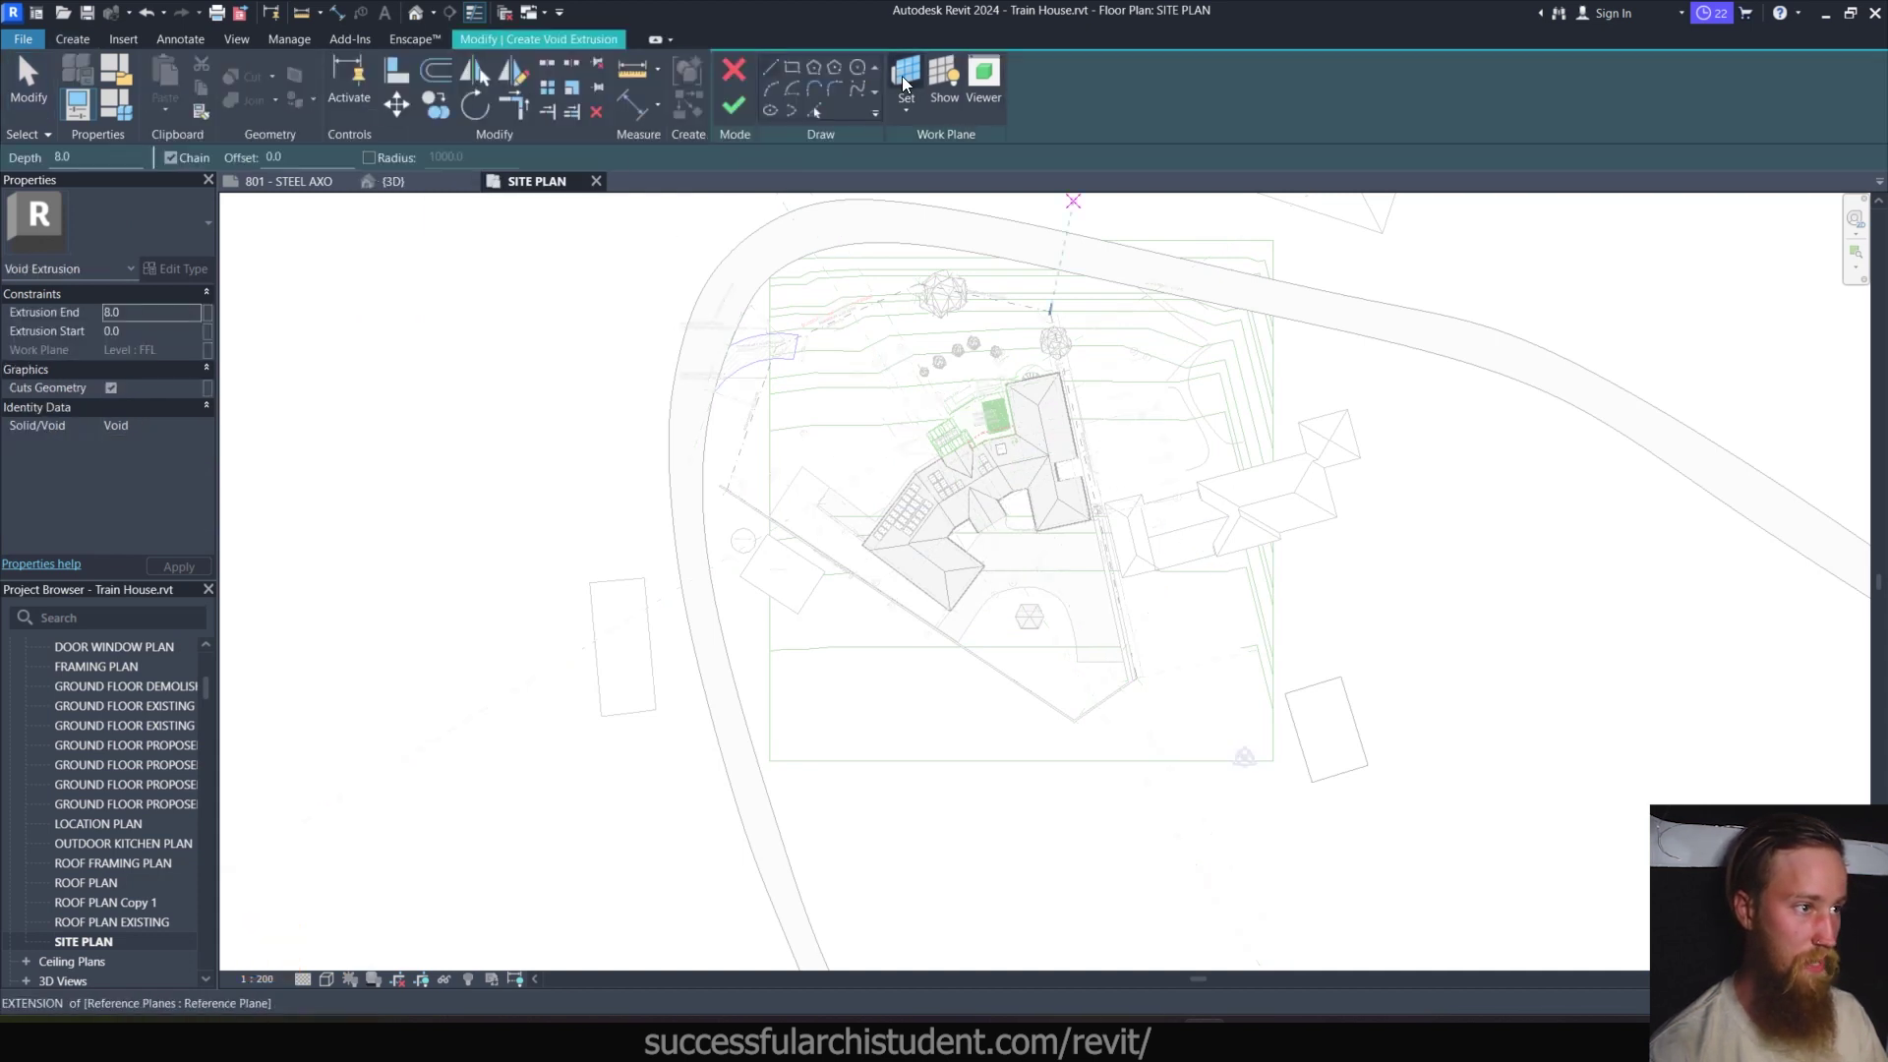
{"action": "left_click", "coordinate": [790, 67]}
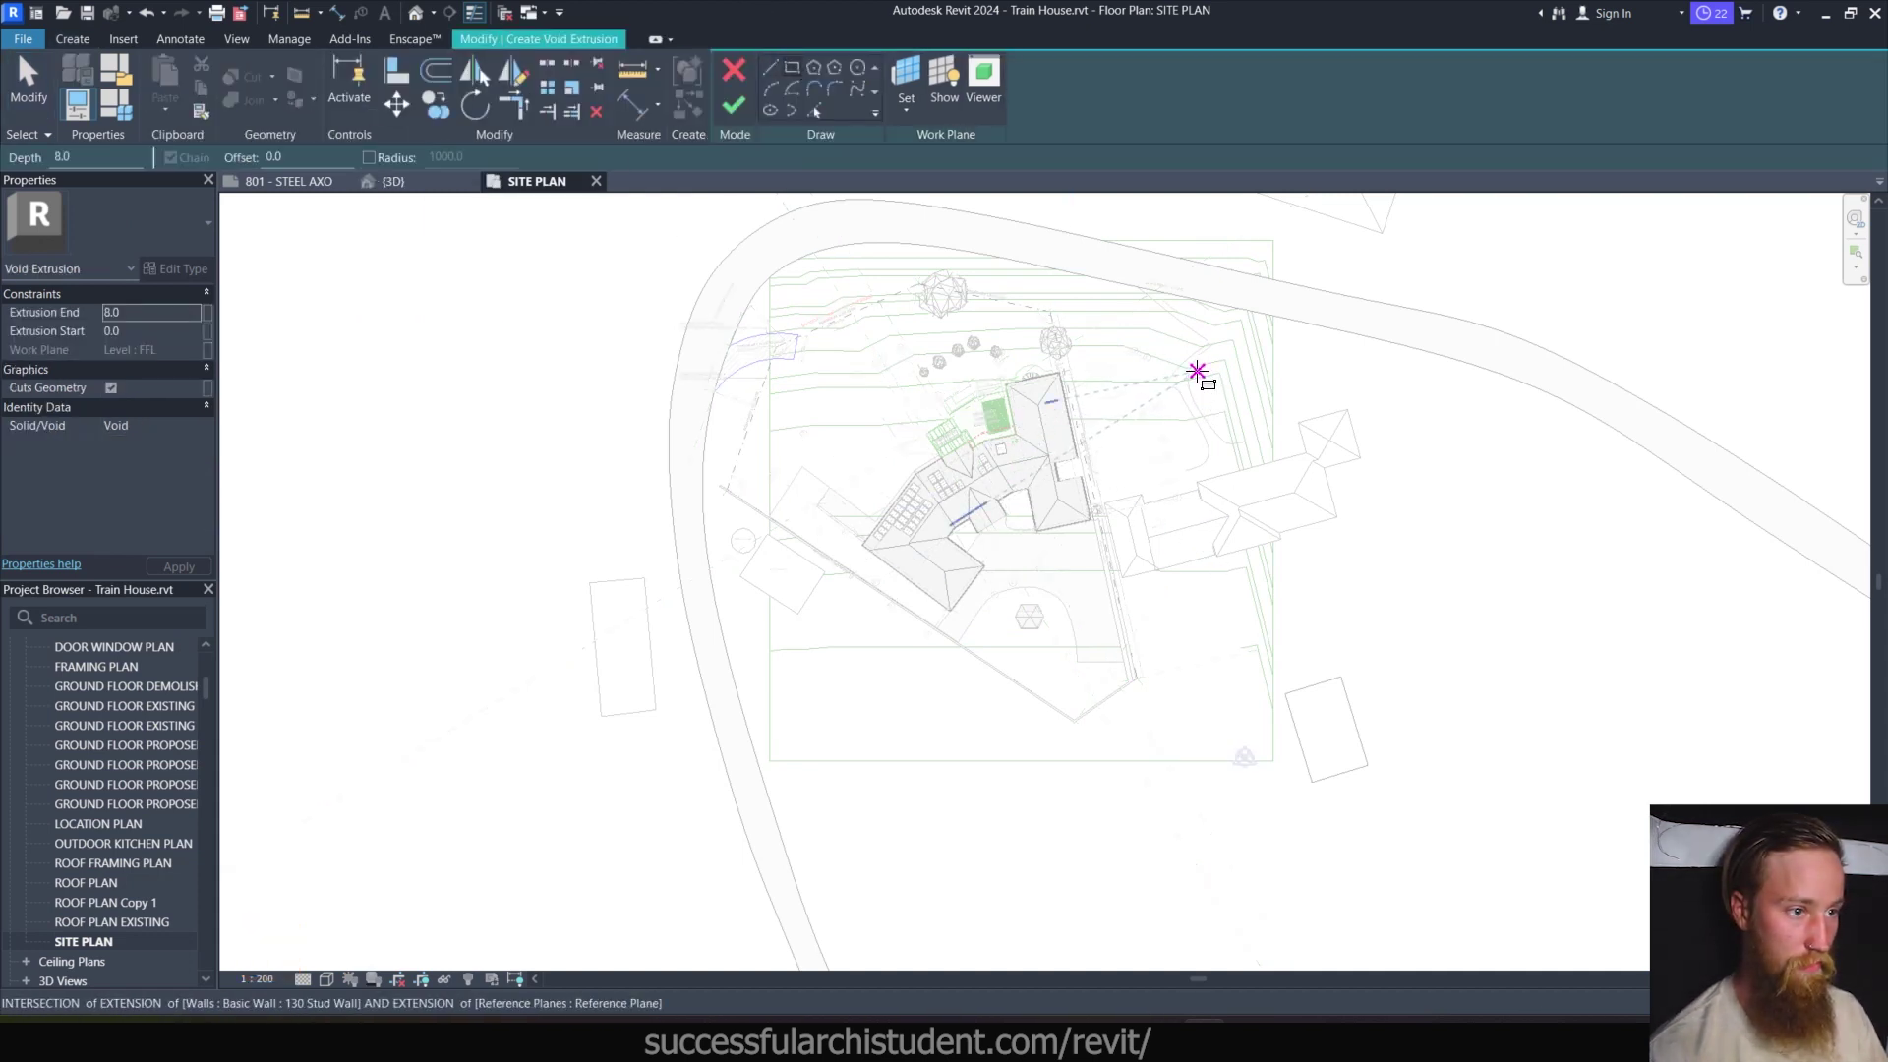
{"action": "left_click", "coordinate": [1197, 371]}
{"action": "left_click", "coordinate": [1107, 475]}
{"action": "double_click", "coordinate": [150, 312]}
{"action": "type", "text": "300"}
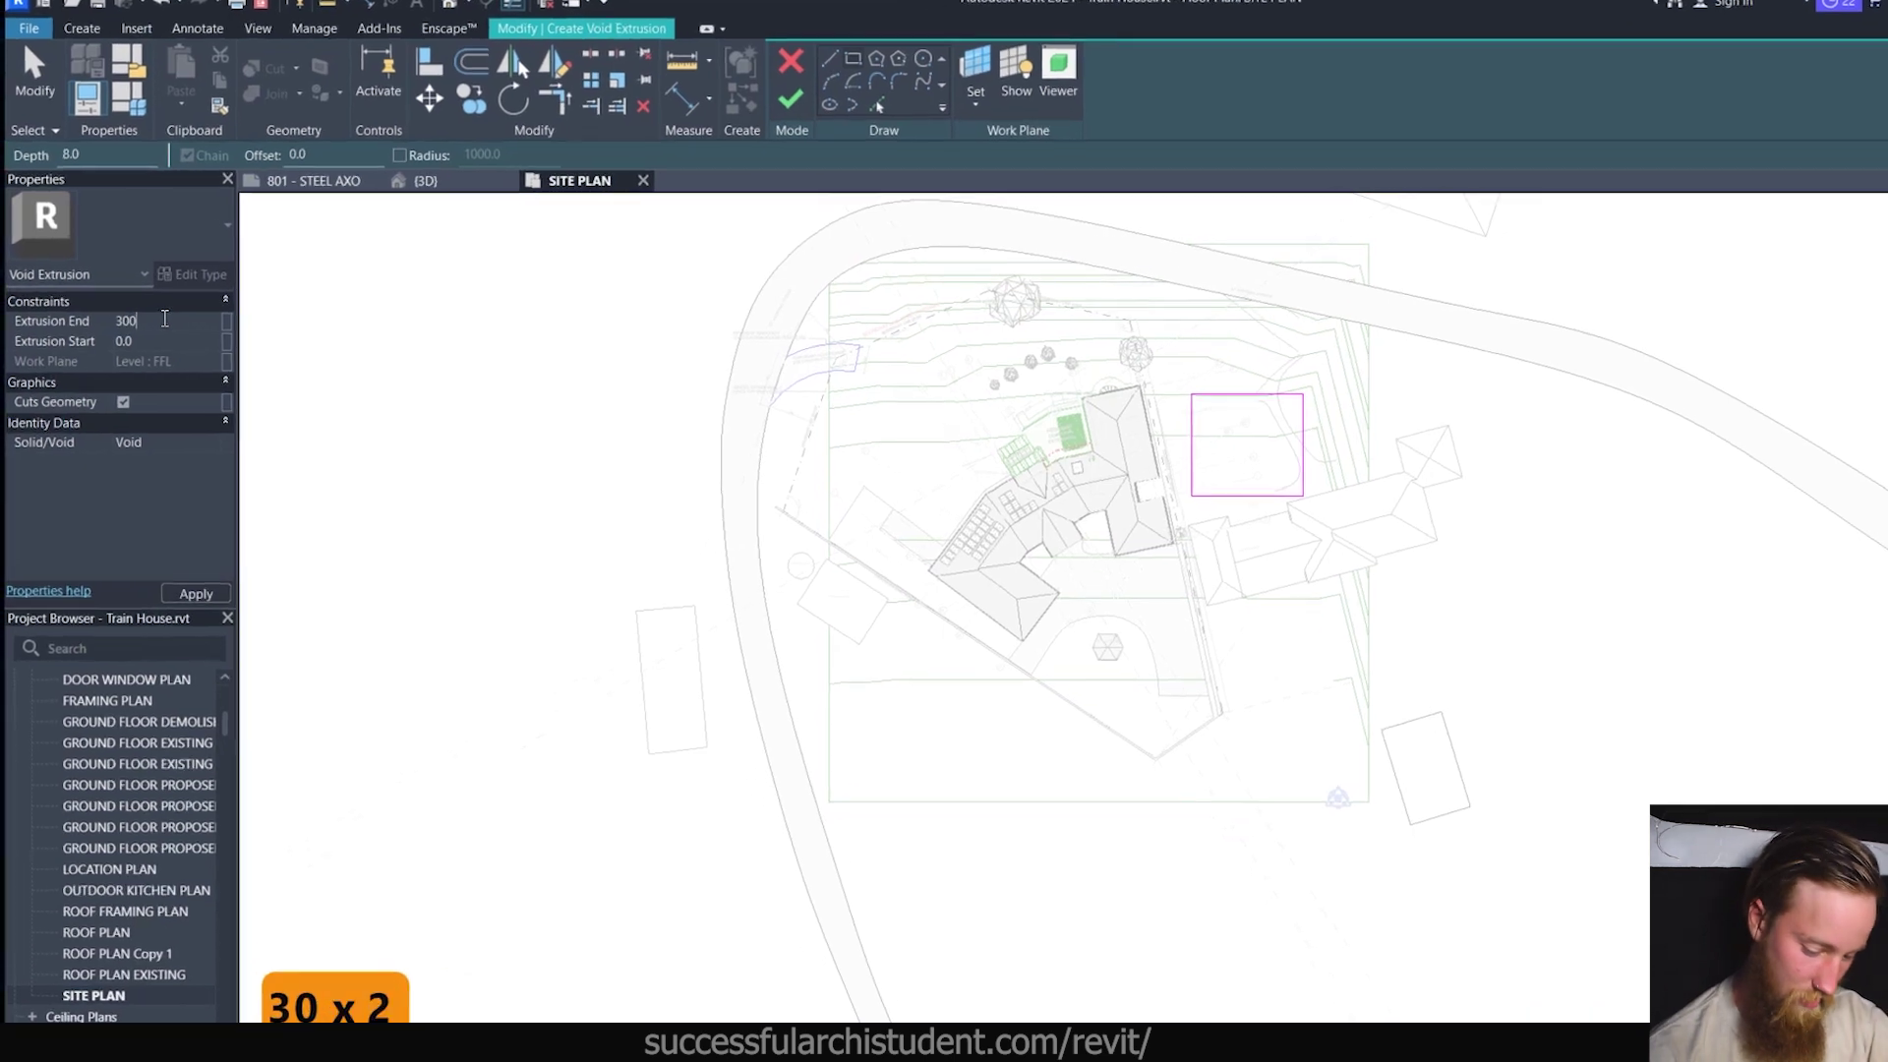
{"action": "type", "text": "0"}
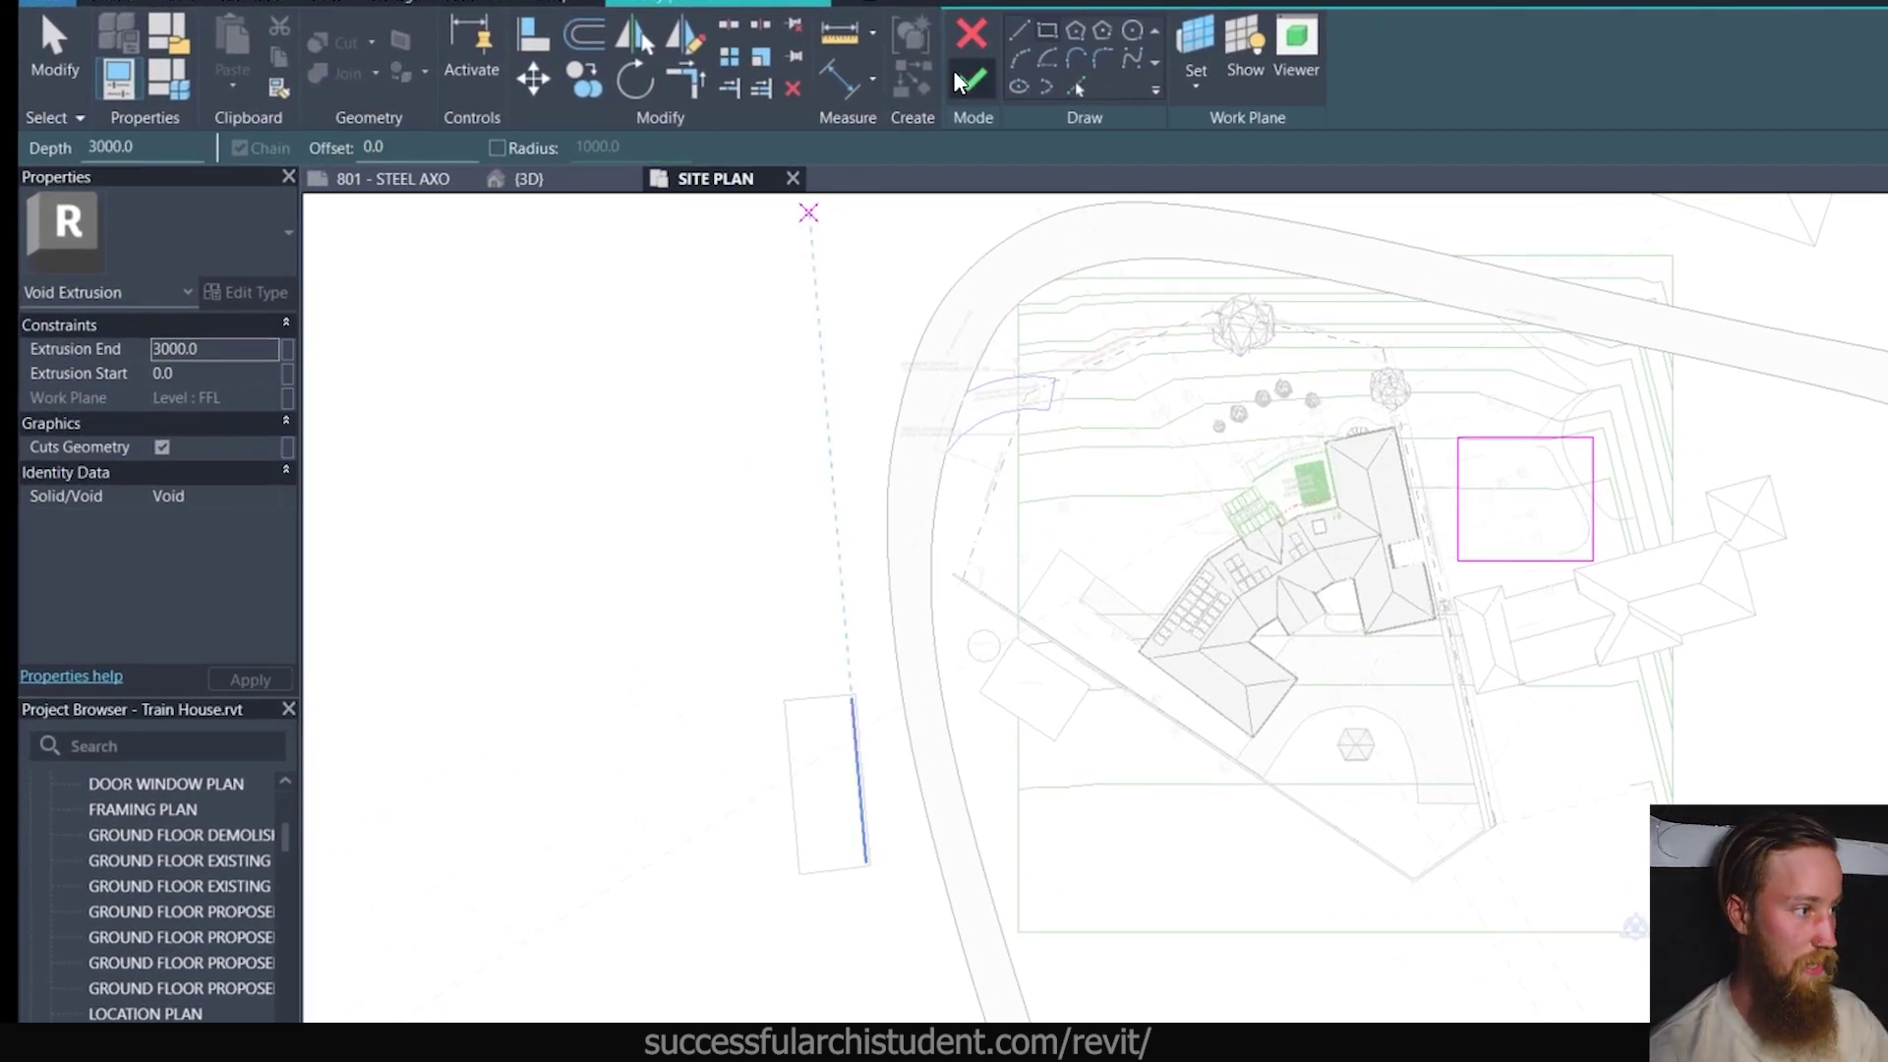
{"action": "left_click", "coordinate": [970, 81]}
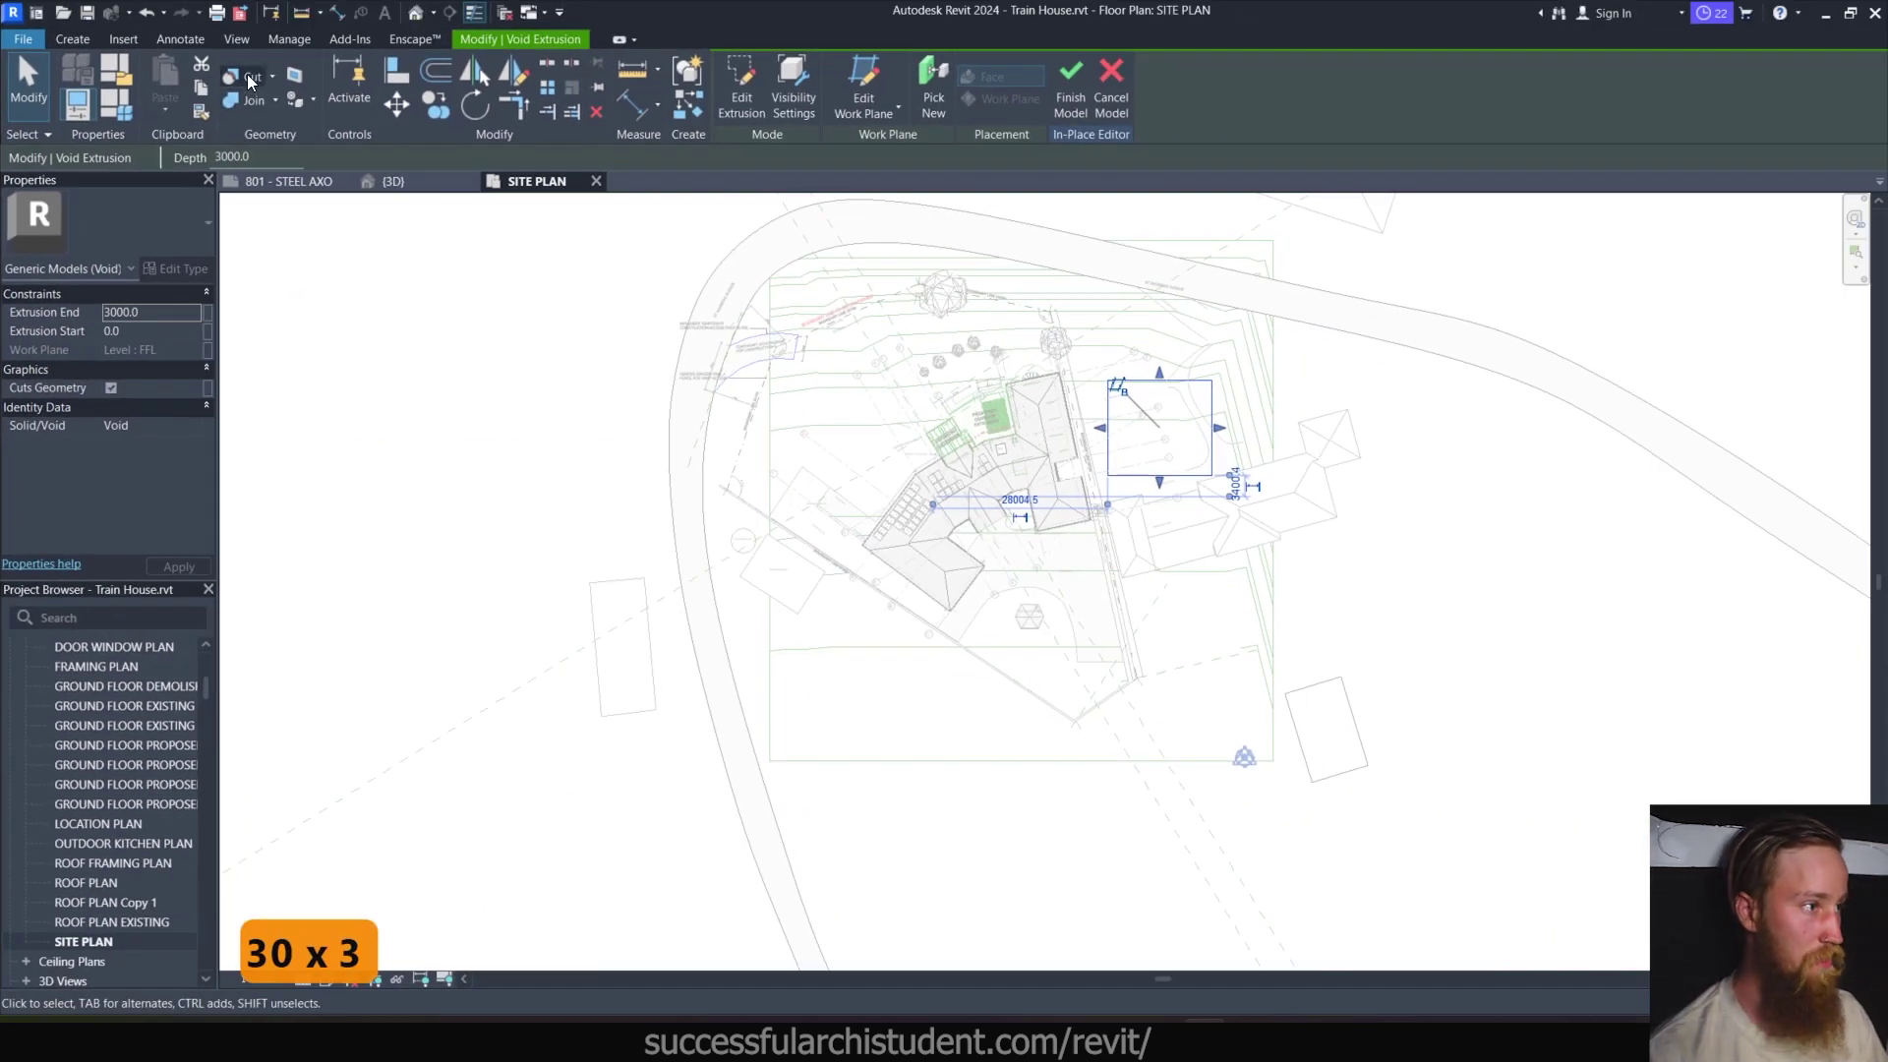
Cut the toposolid with the void, check it in 3D, and finish the in-place model.
{"action": "left_click", "coordinate": [253, 78]}
{"action": "left_click", "coordinate": [1259, 392]}
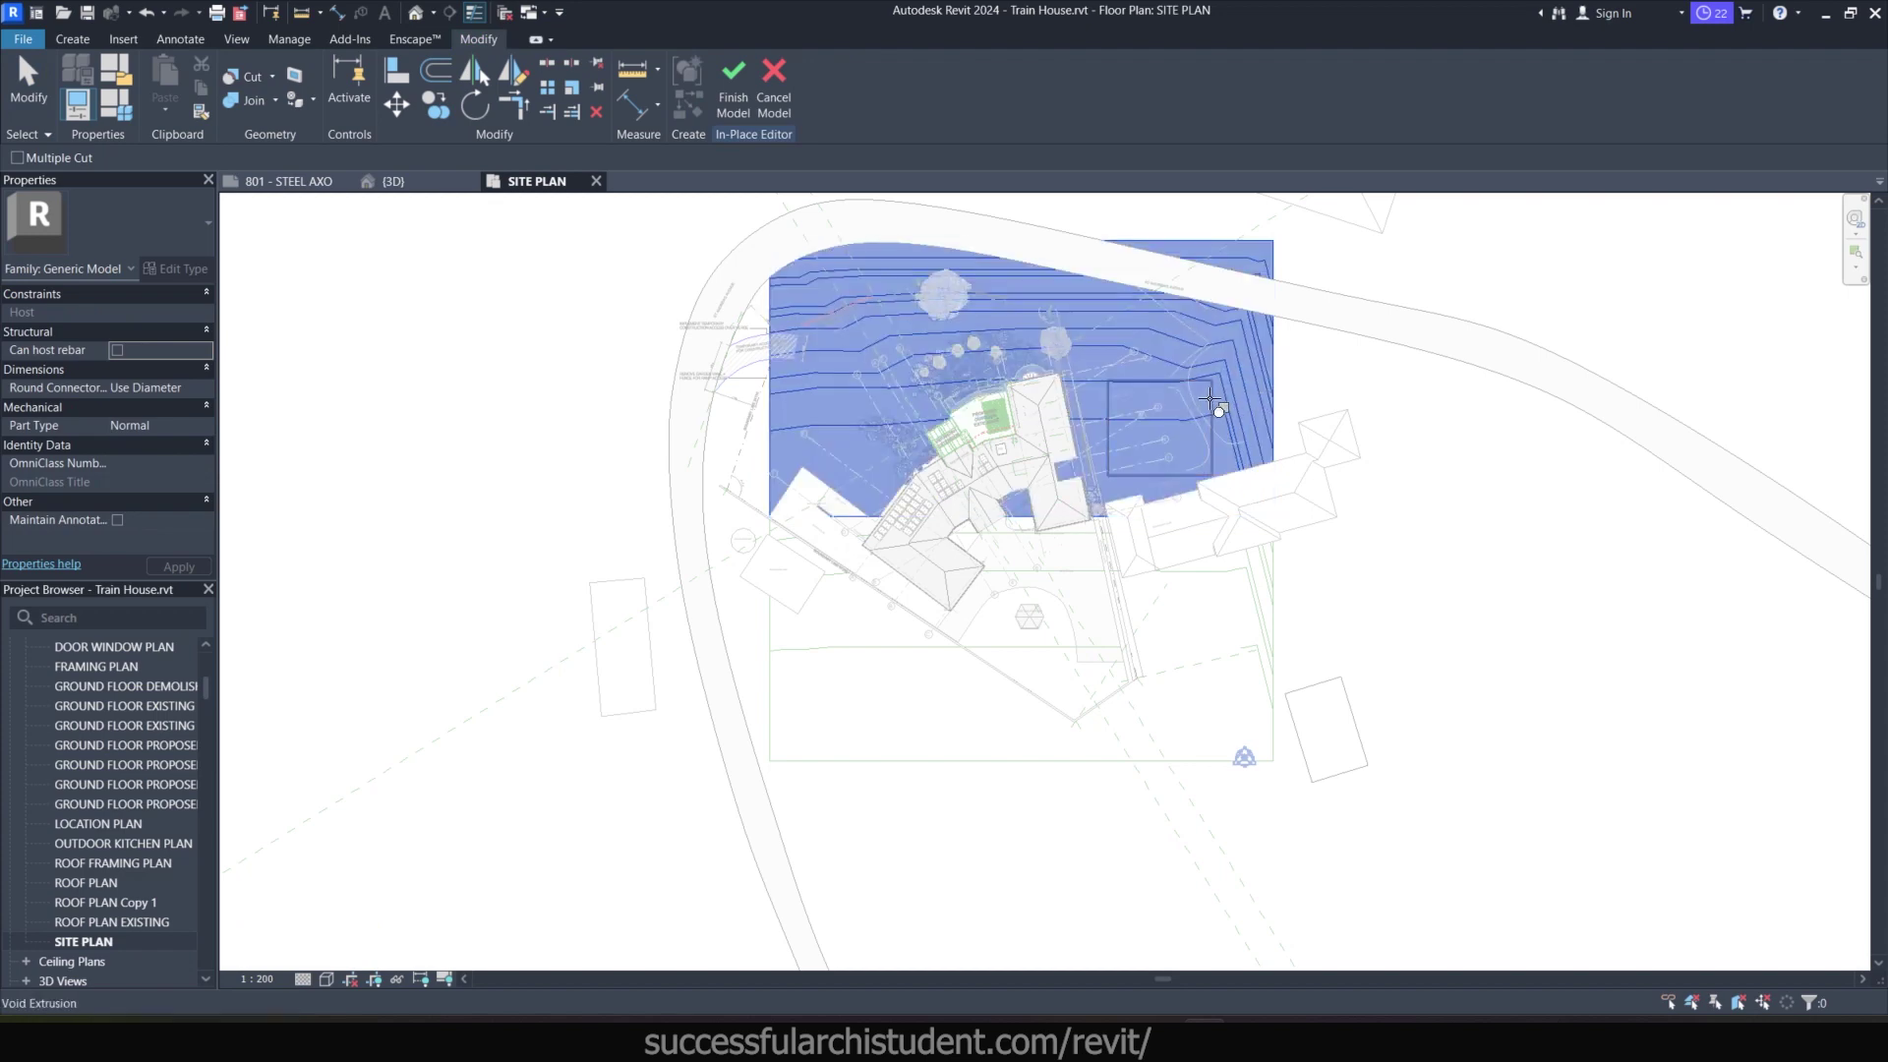
{"action": "left_click", "coordinate": [1210, 398]}
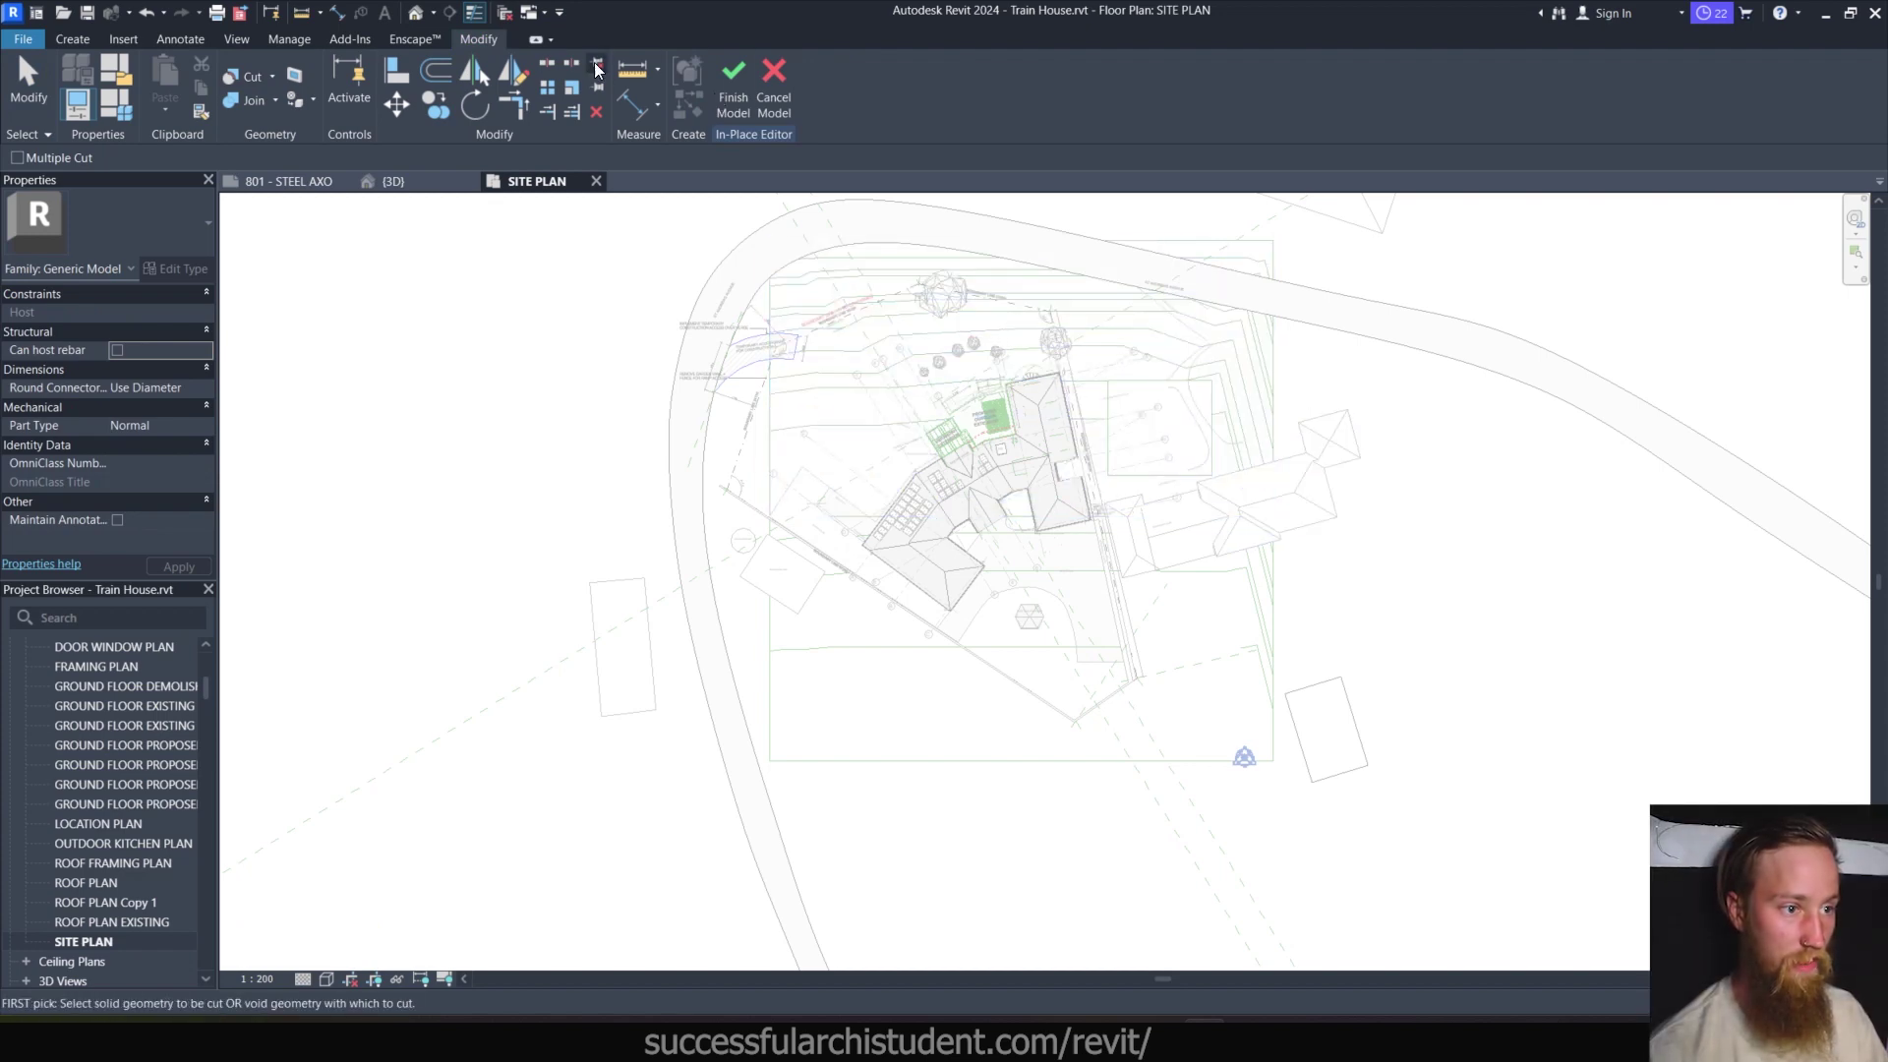
{"action": "left_click", "coordinate": [416, 13]}
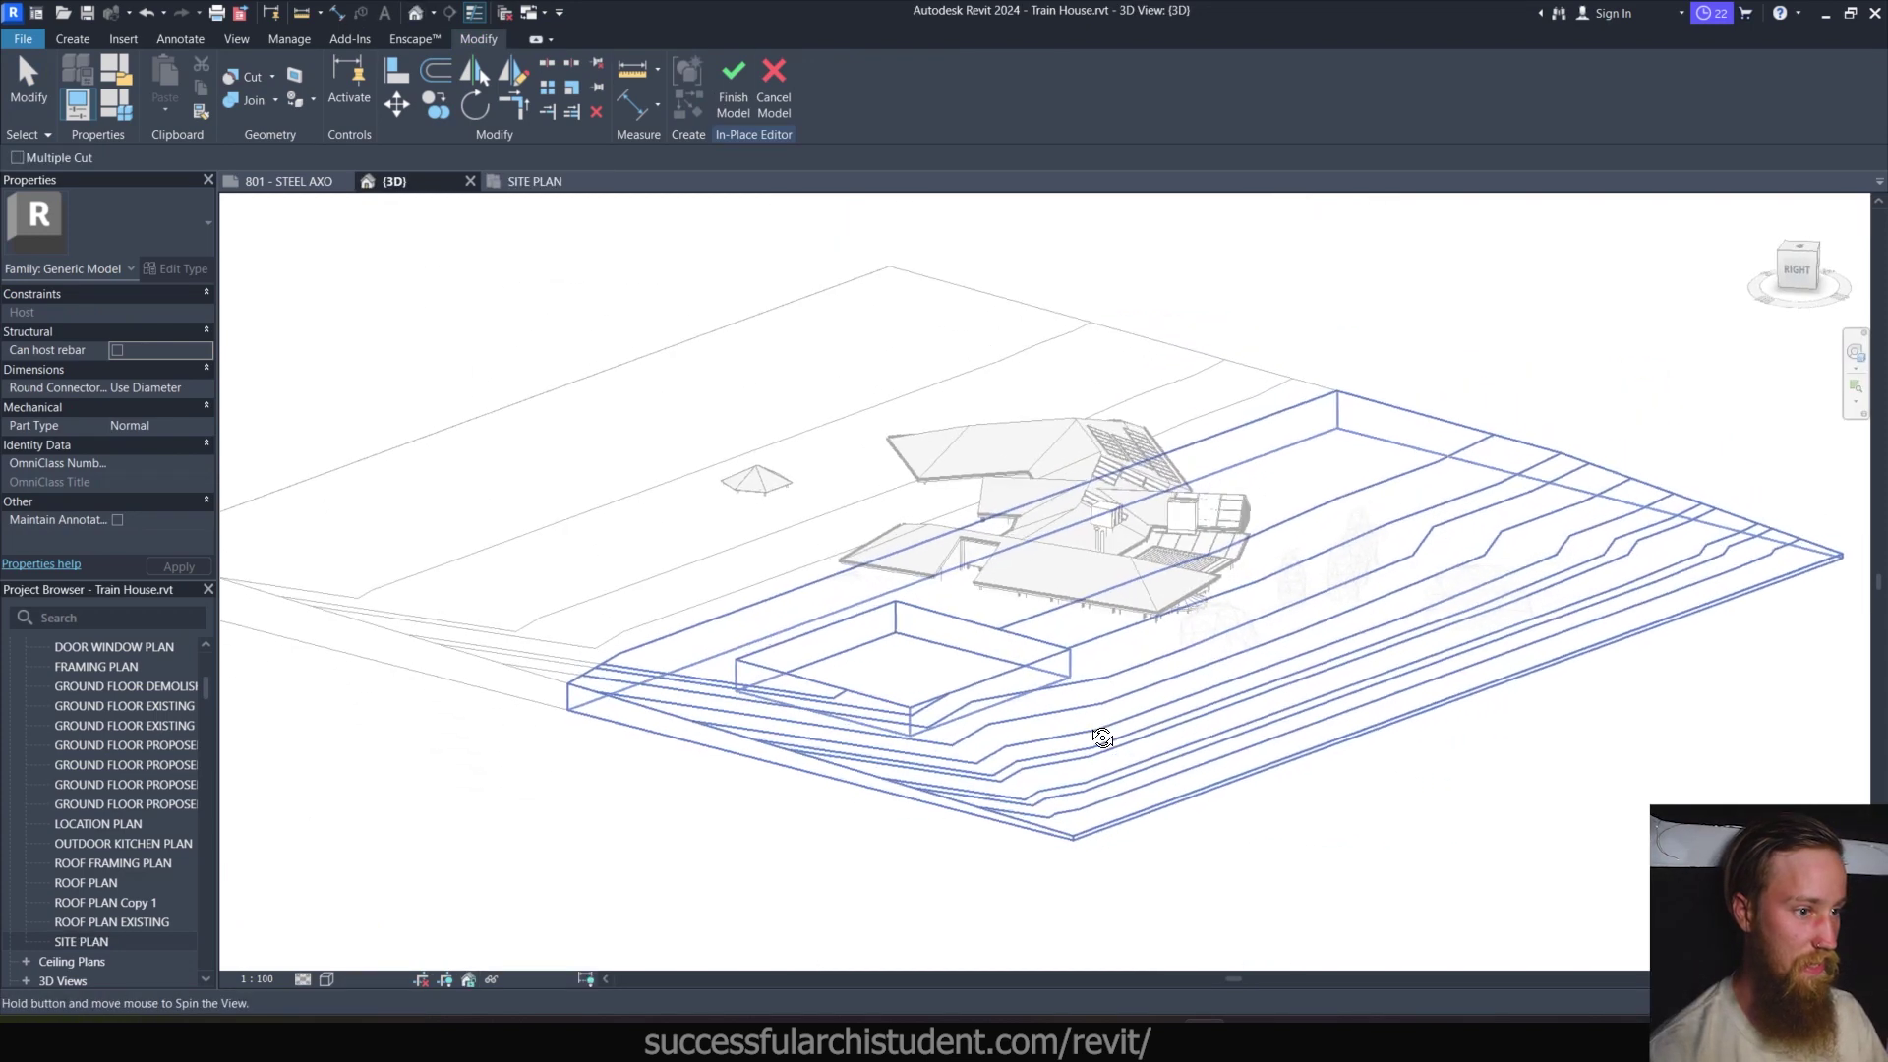
{"action": "key", "text": "Escape"}
{"action": "left_click", "coordinate": [826, 654]}
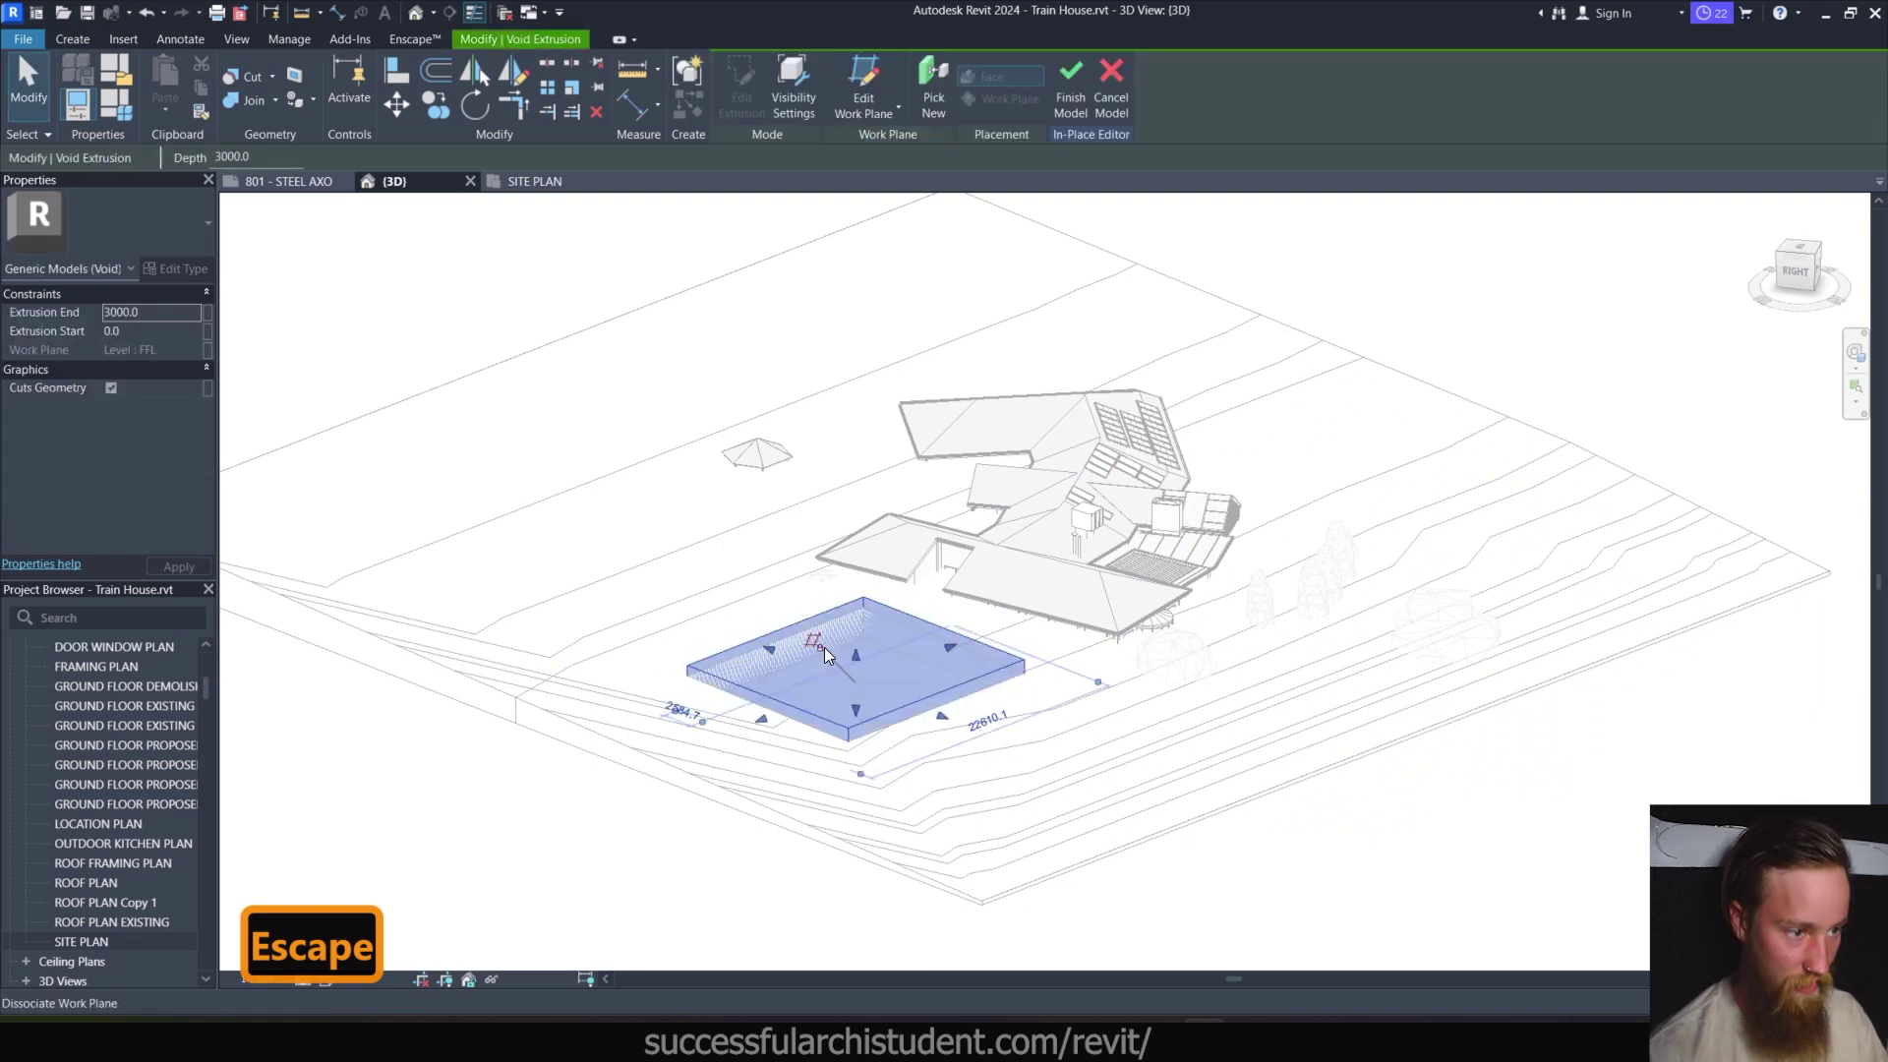
{"action": "key", "text": "Escape"}
{"action": "left_click", "coordinate": [732, 84]}
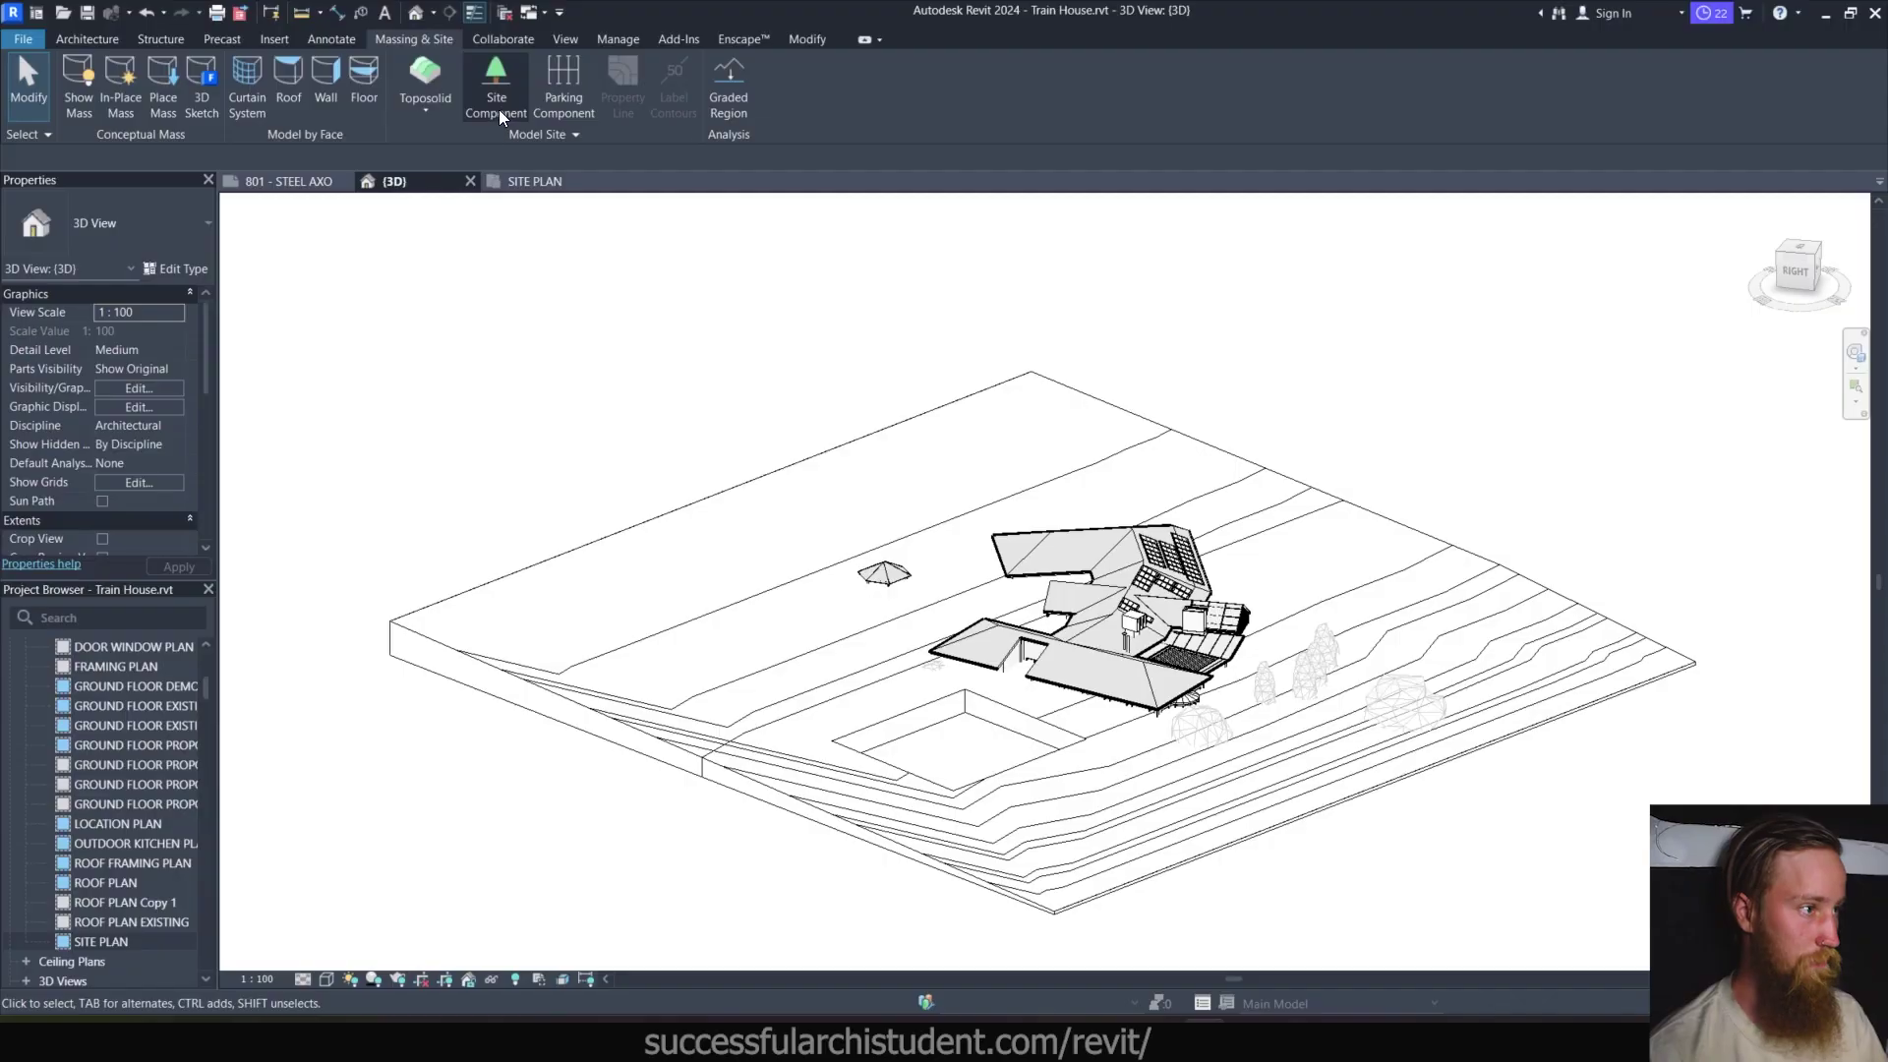
Place two Coniferous Tree 002 Fir site components on the slope behind the house.
{"action": "left_click", "coordinate": [497, 109]}
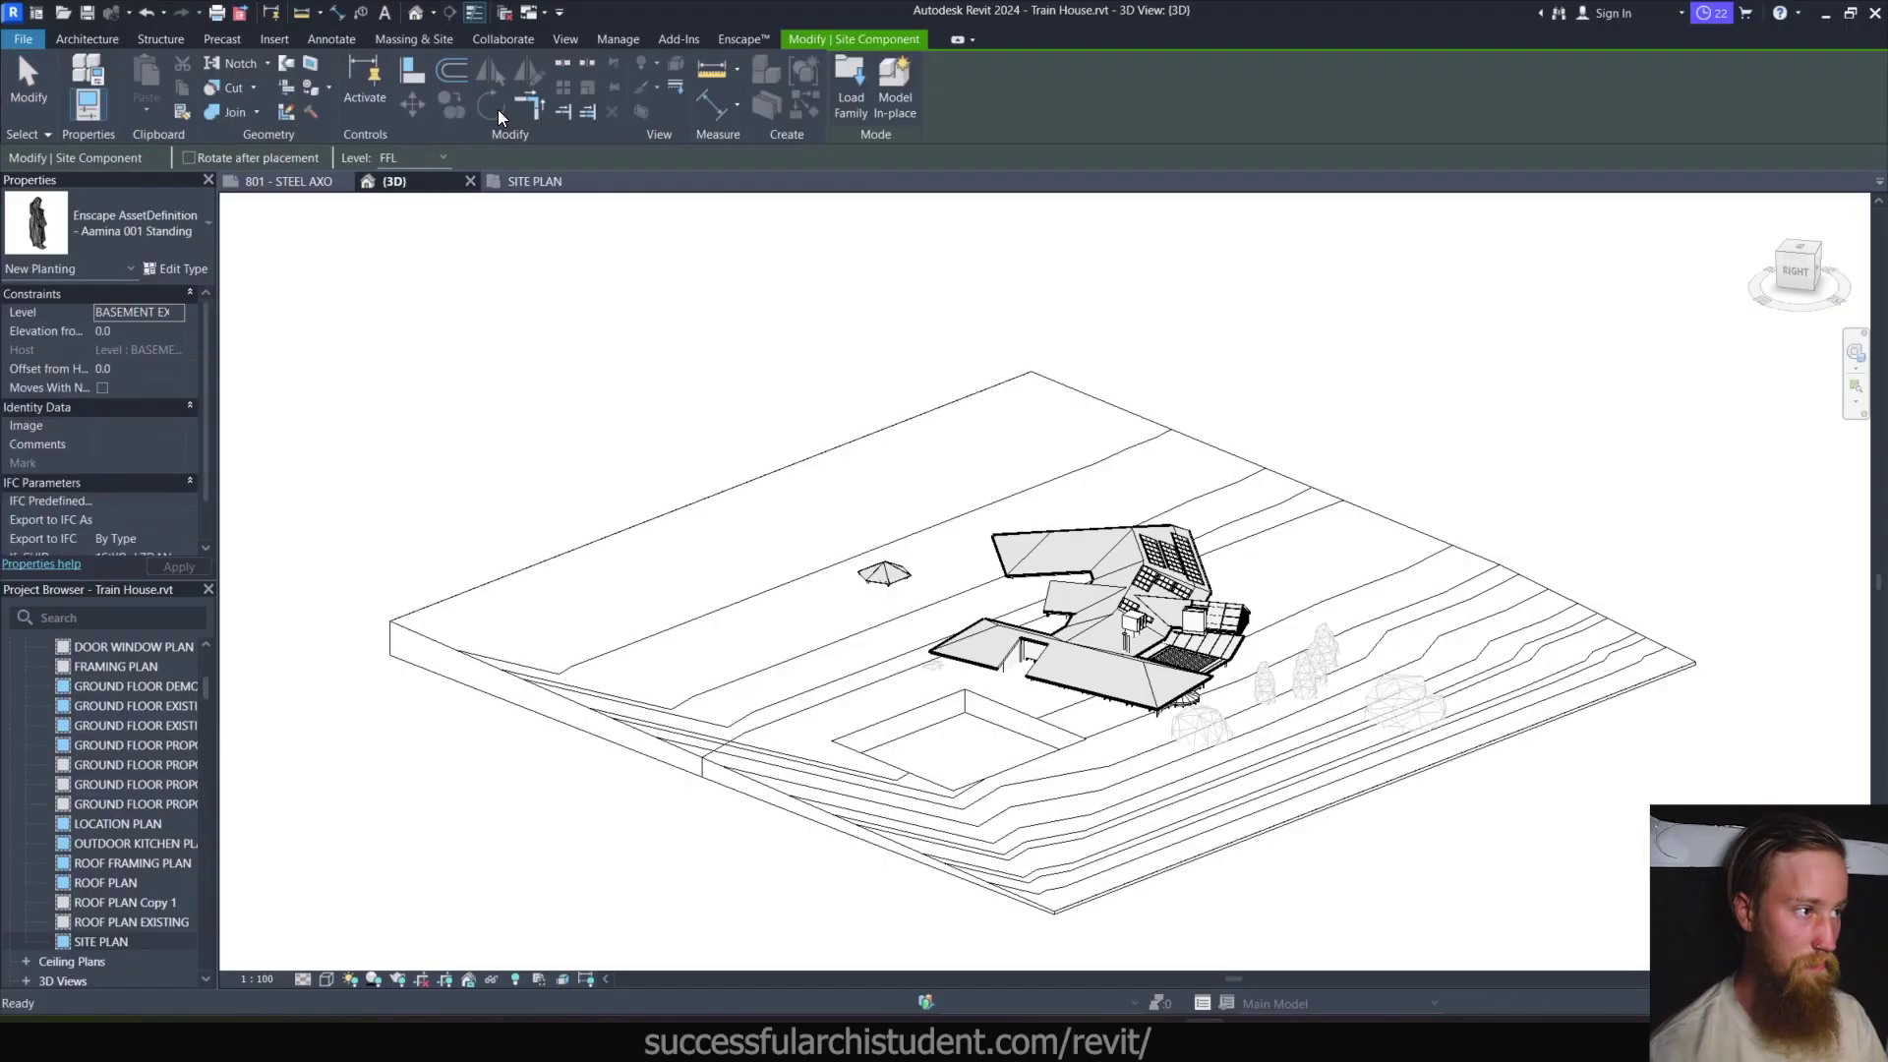
{"action": "left_click", "coordinate": [74, 220]}
{"action": "type", "text": "tree"}
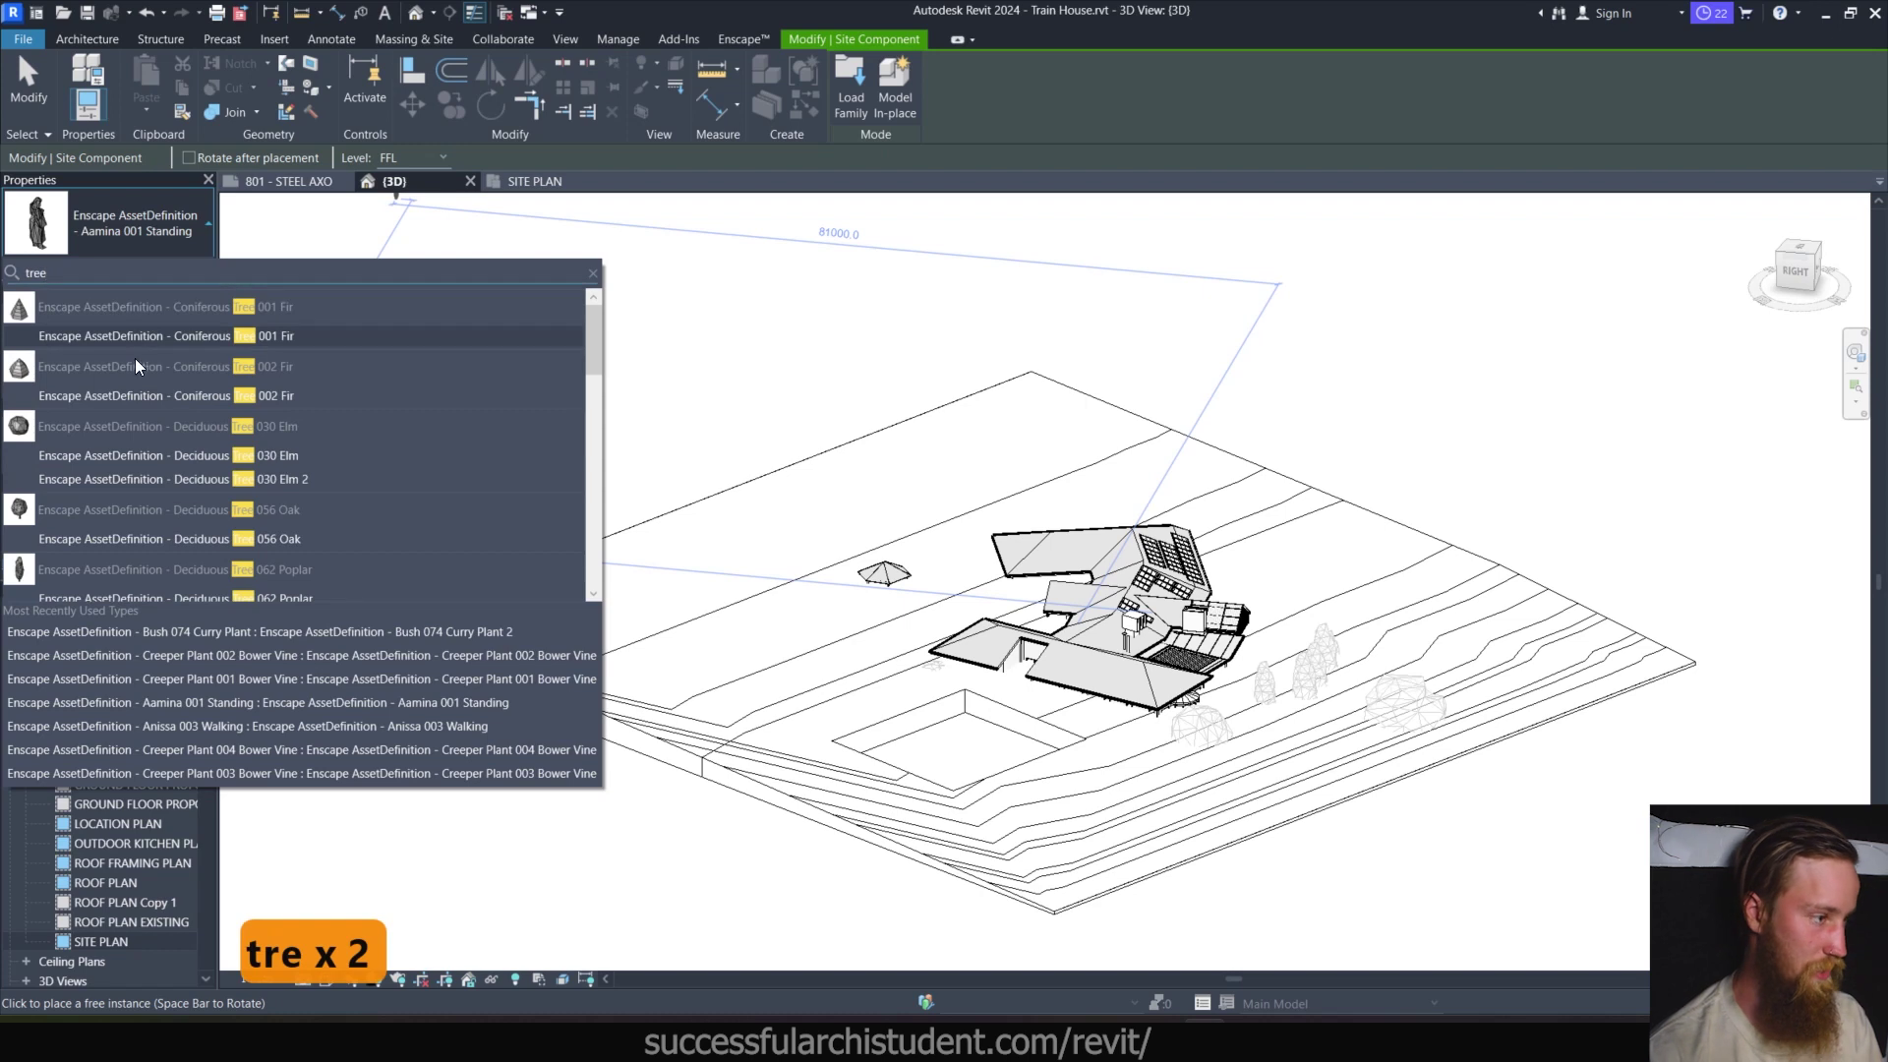
{"action": "left_click", "coordinate": [137, 395]}
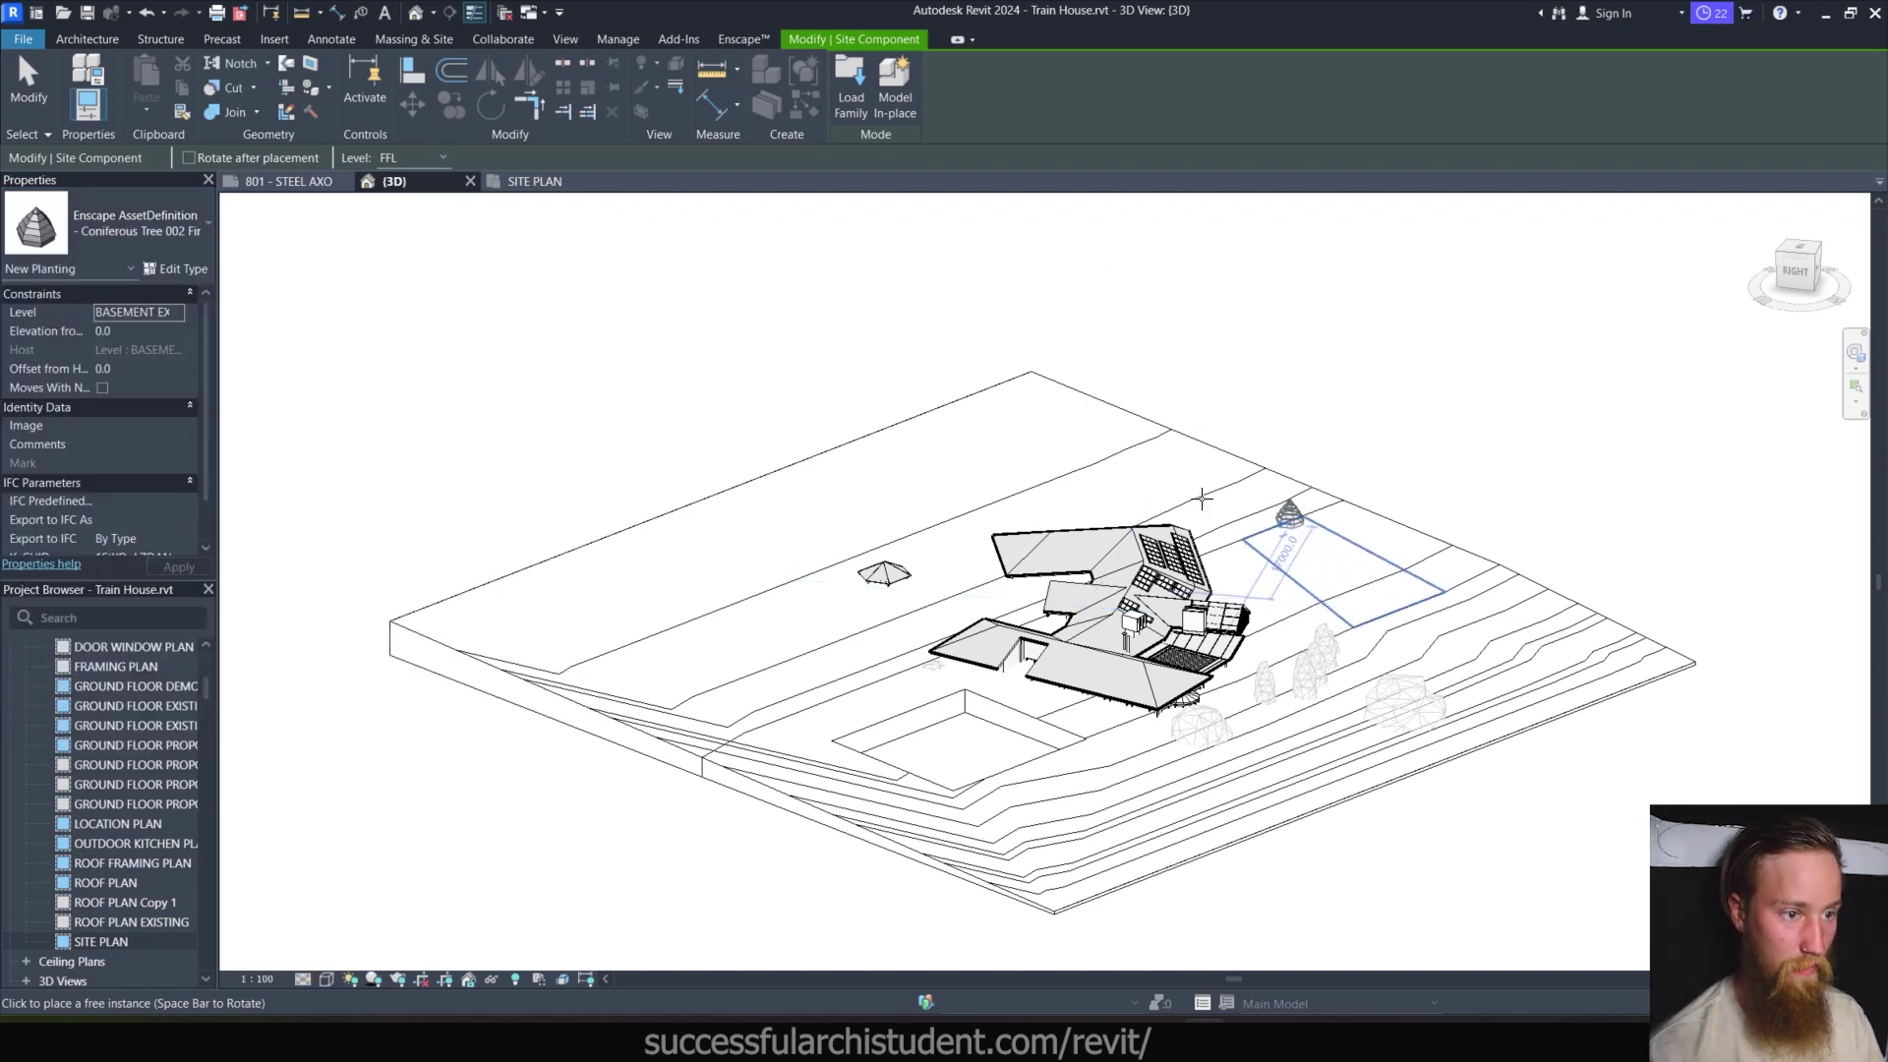
{"action": "left_click", "coordinate": [1154, 458]}
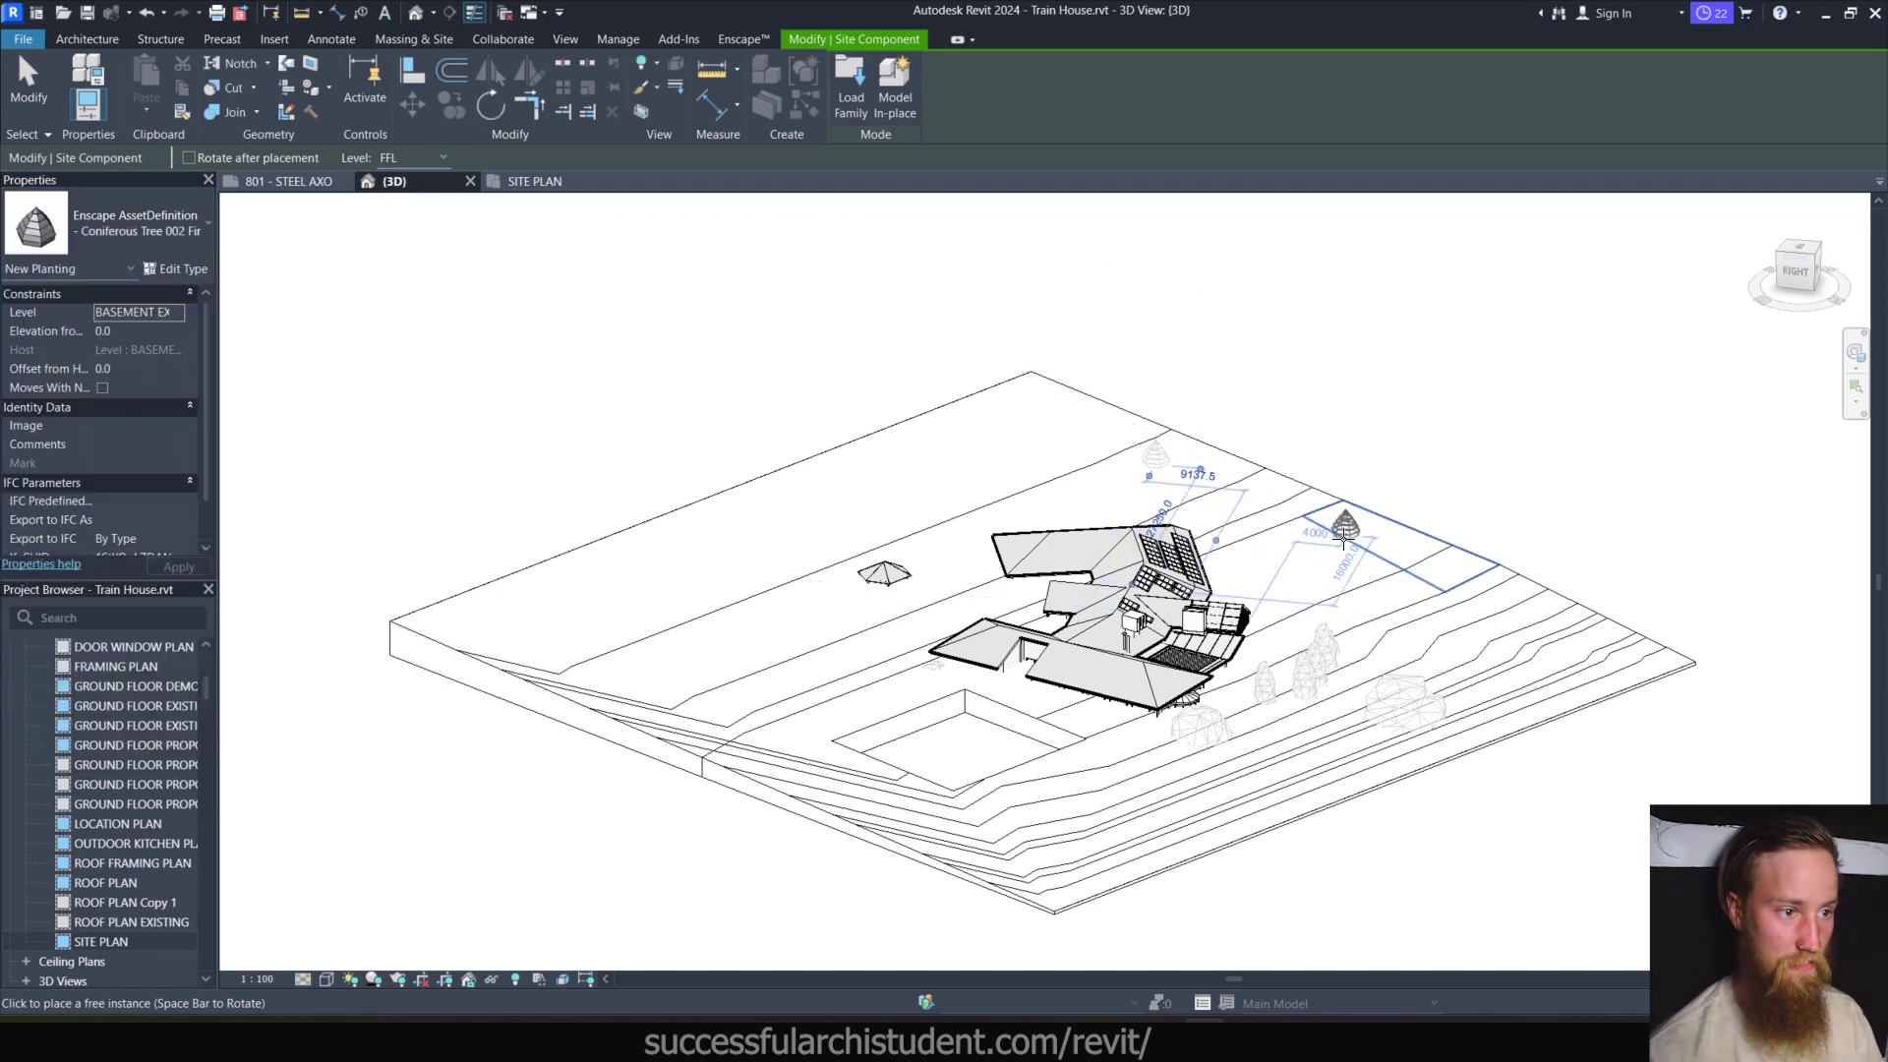
{"action": "left_click", "coordinate": [1469, 549]}
{"action": "key", "text": "Escape"}
{"action": "key", "text": "Escape"}
{"action": "scroll", "coordinate": [1469, 549], "scroll_direction": "up", "scroll_amount": 4}
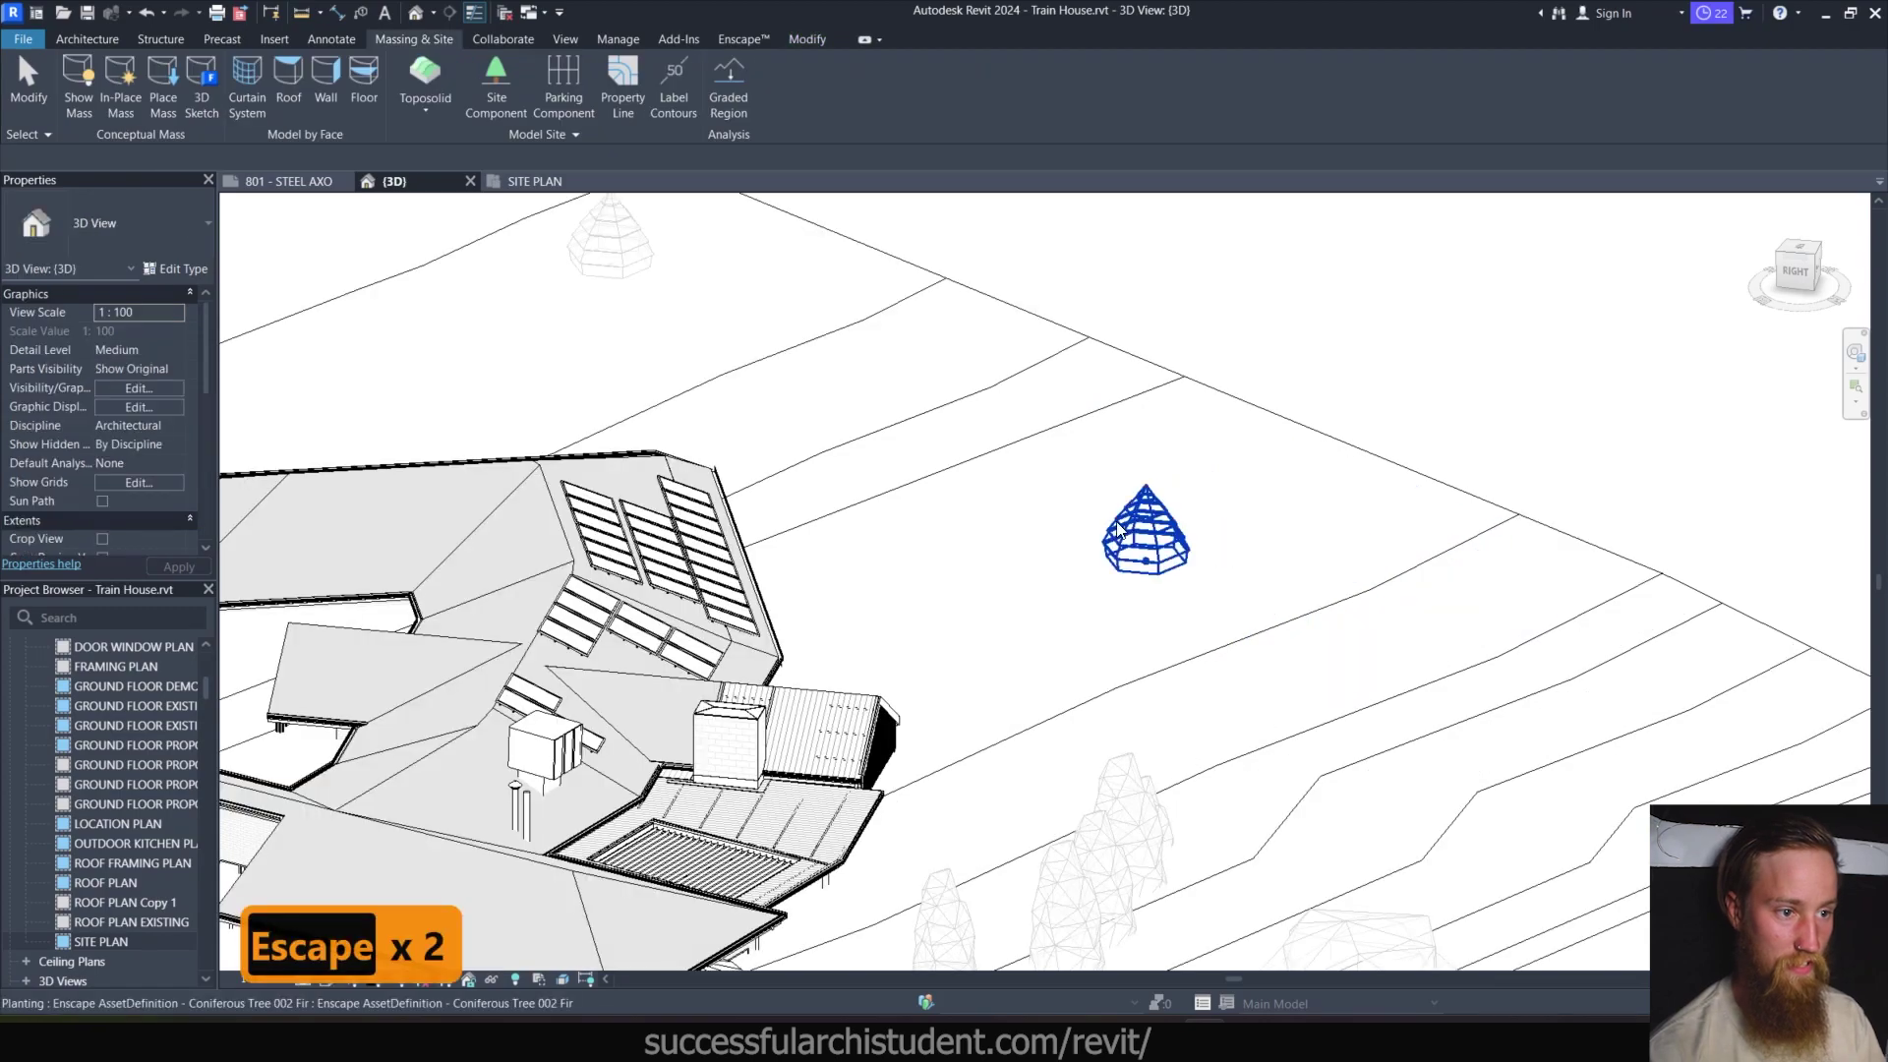
{"action": "middle_click_drag", "start_coordinate": [1340, 758], "coordinate": [689, 639], "text": "shift"}
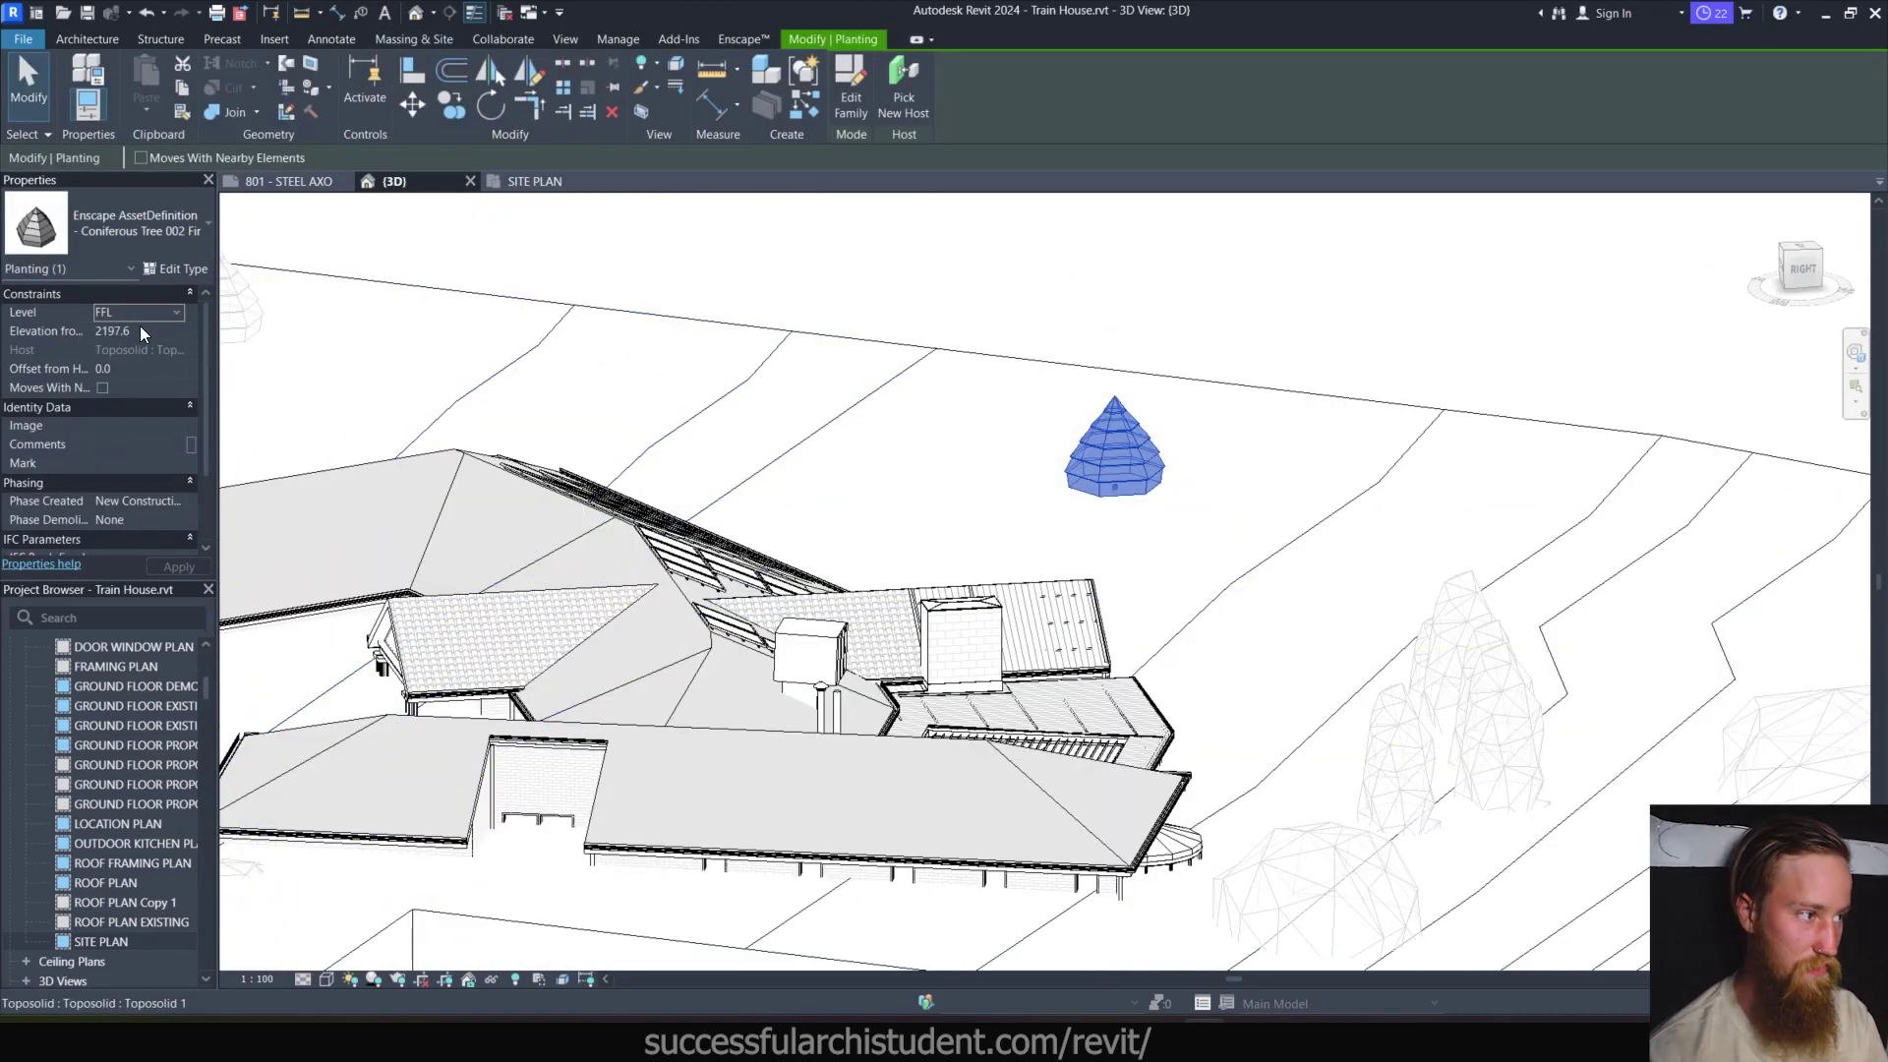